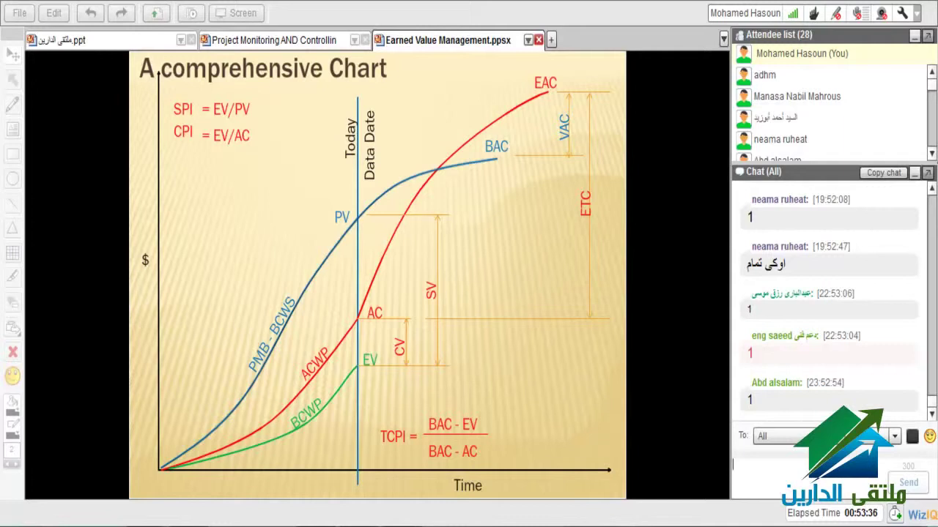
Advance the Earned Value Management presentation to the closing questions slide.
key(Right)
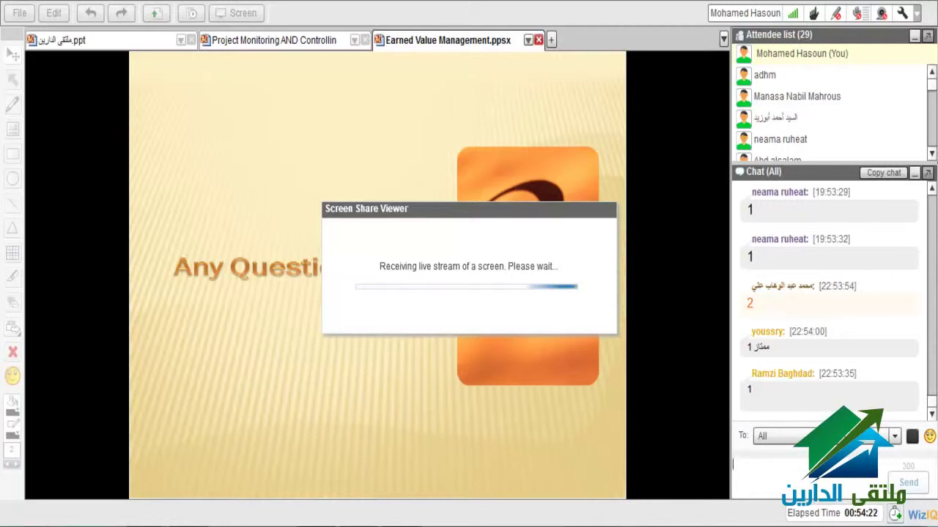
text(ل)
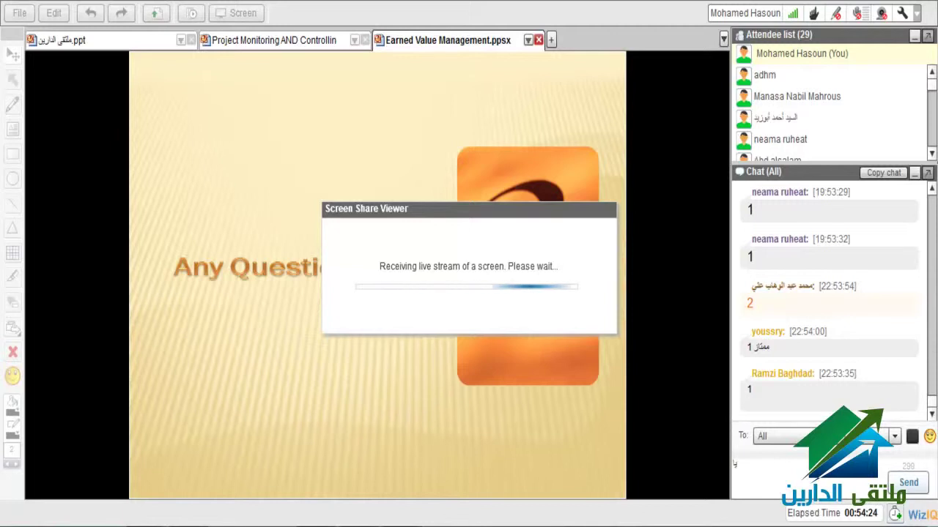
key(BackSpace)
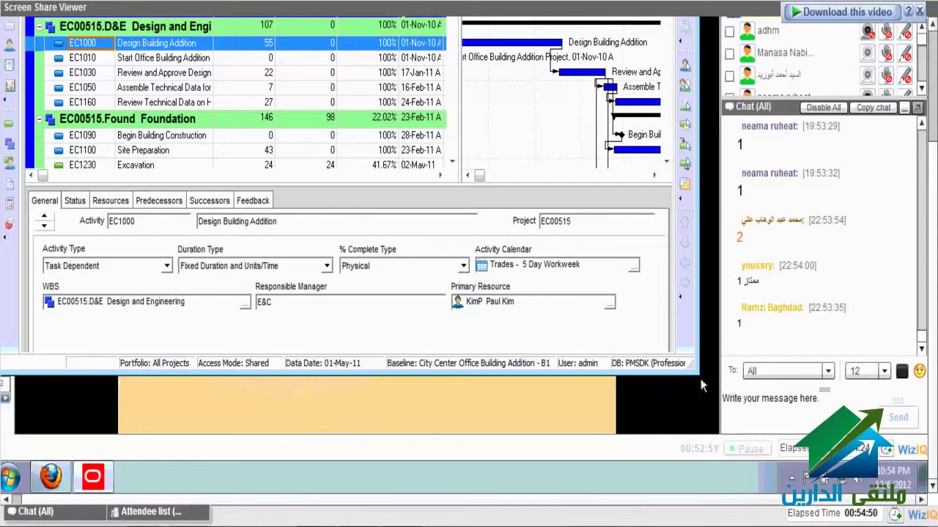
Switch to Primavera P6, enlarge its window, and give more room to the Gantt chart and activity details.
drag(697, 372, 712, 459)
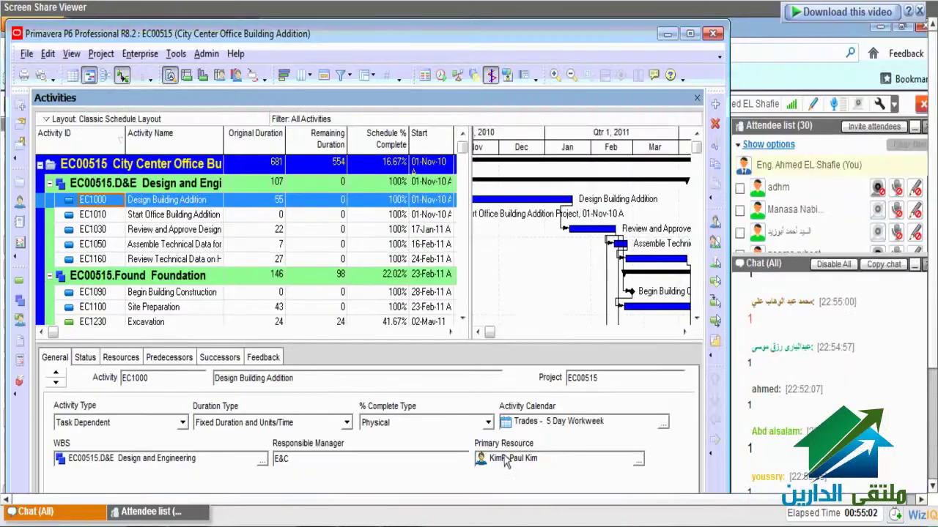
drag(467, 315, 426, 307)
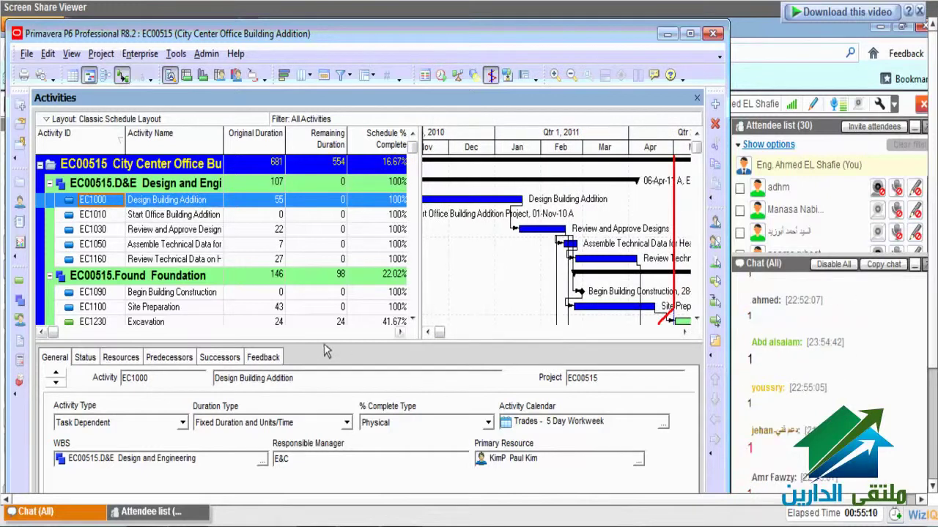
drag(324, 346, 326, 327)
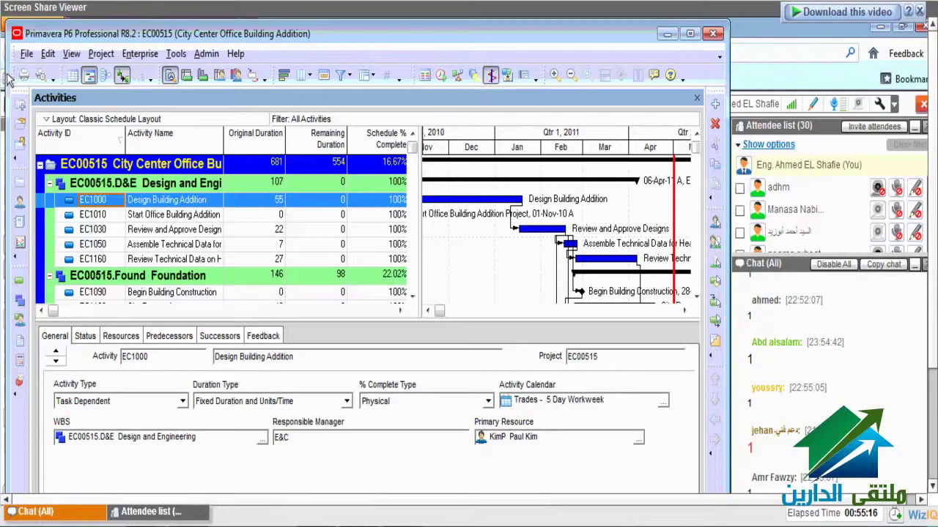
Close the open City Center Office Building Addition project.
click(25, 55)
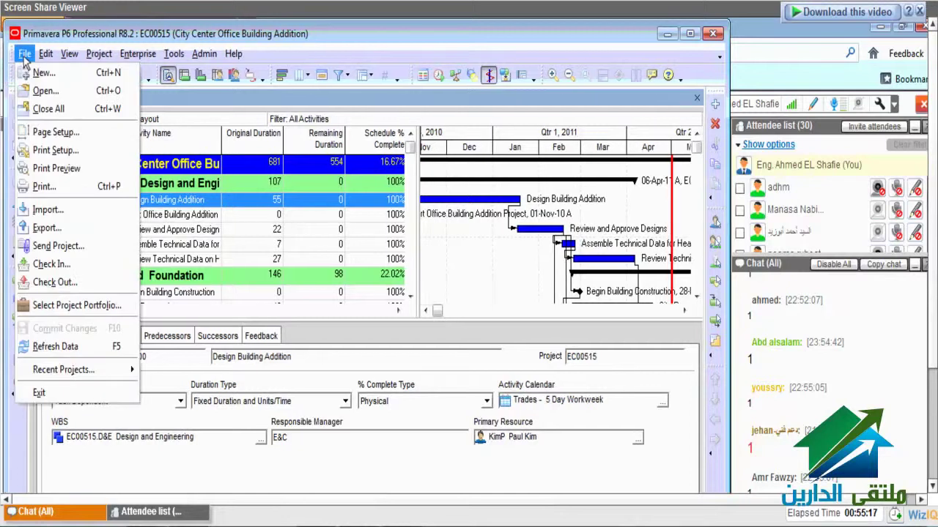
click(58, 116)
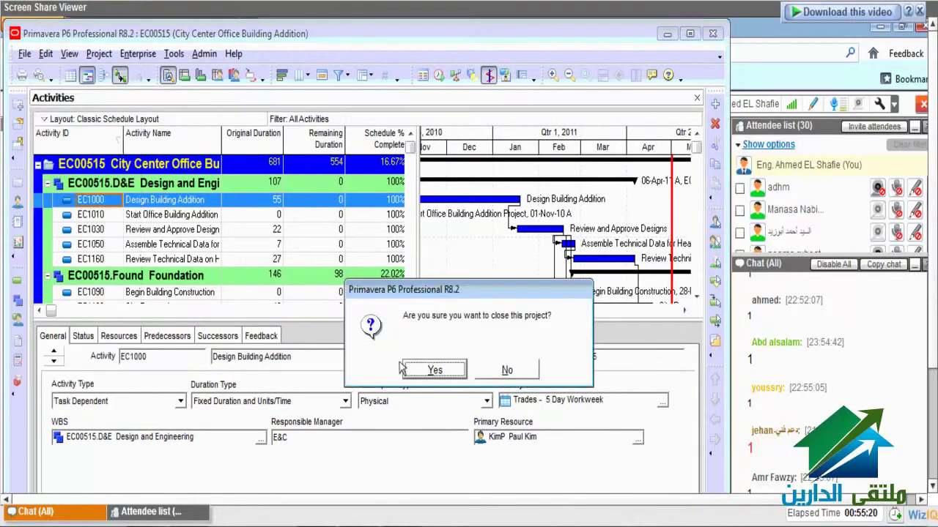
click(430, 368)
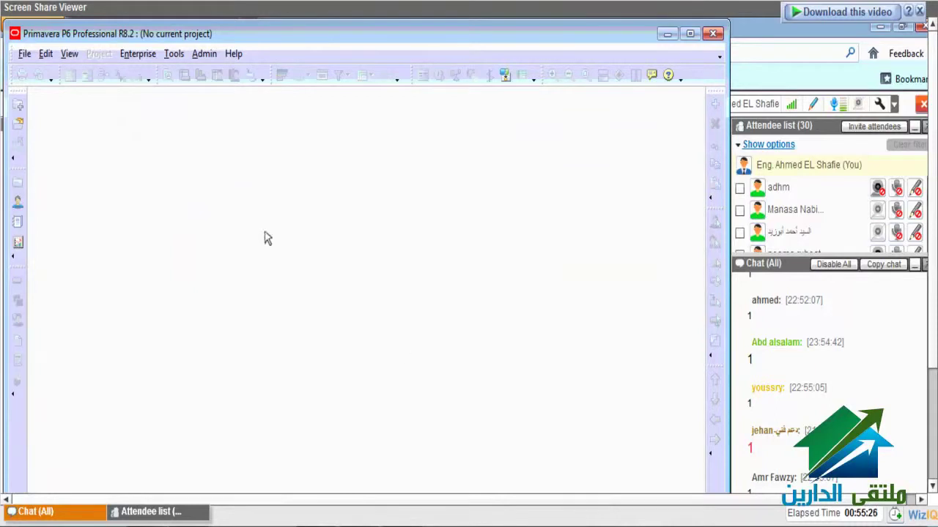
In the Earned Value admin preferences, set the ETC technique to ETC = remaining cost for activity.
click(204, 58)
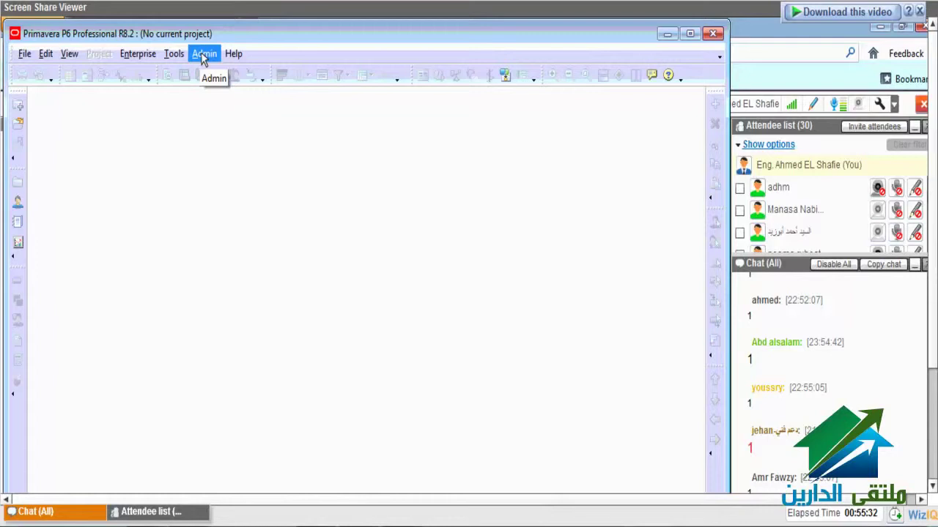
click(204, 57)
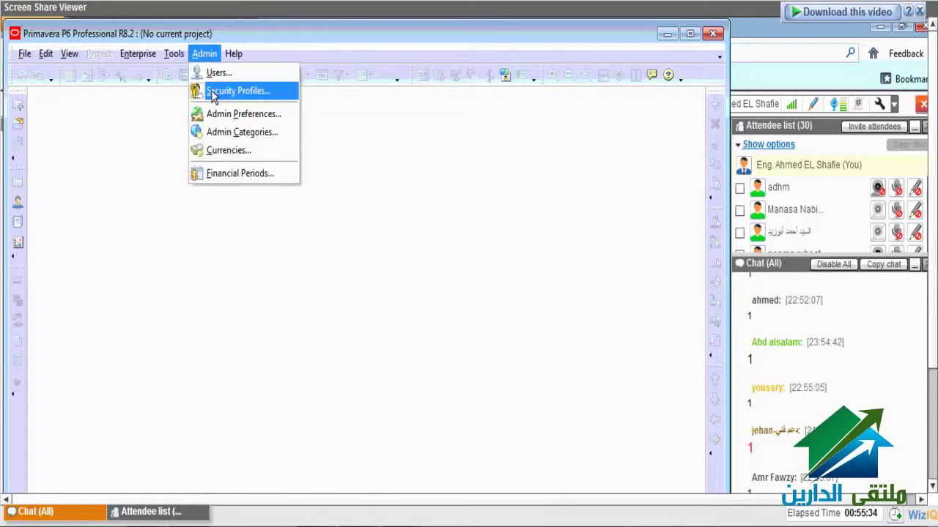
click(286, 119)
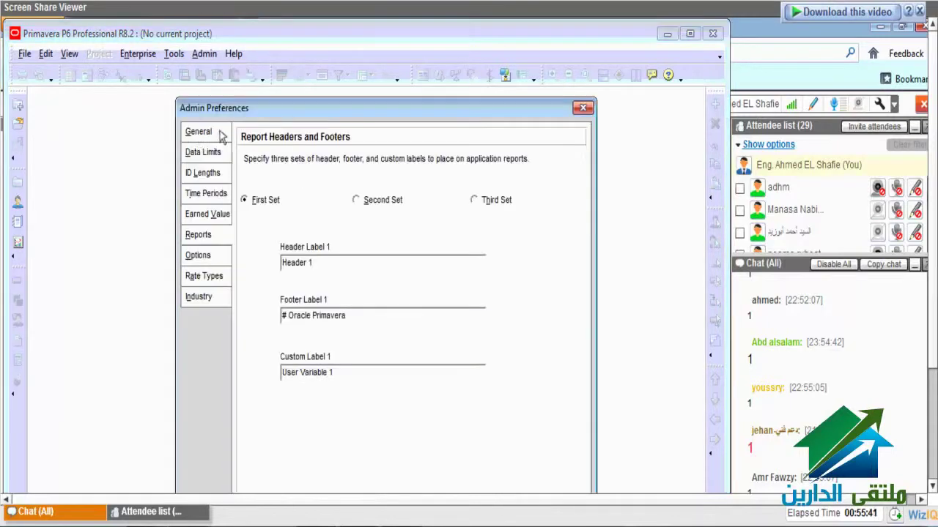
click(202, 217)
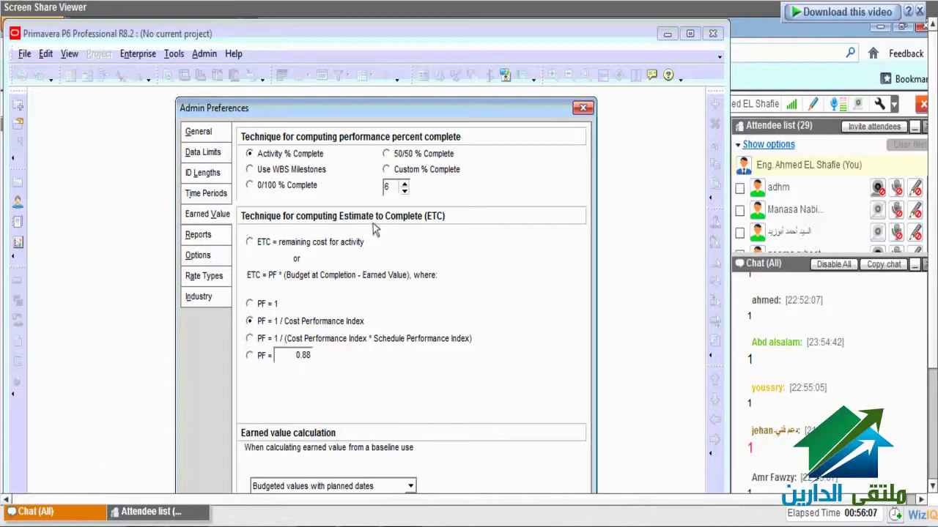
click(251, 243)
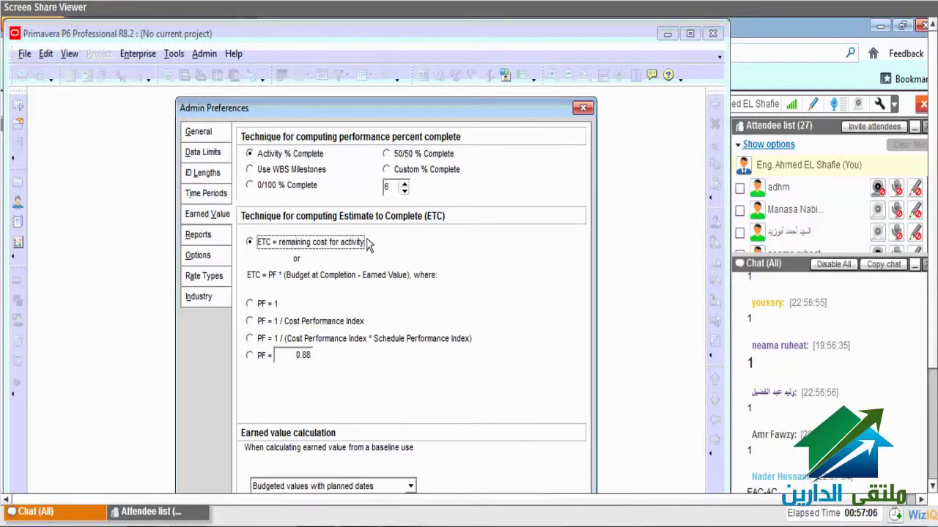
Restore the session's chat window, narrow it, and place it beside the Primavera window.
click(46, 512)
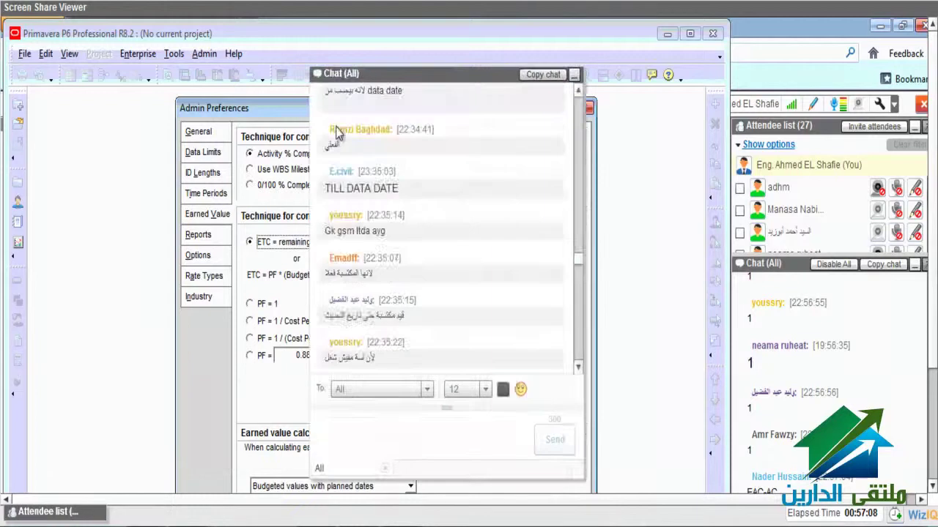
drag(380, 77, 741, 162)
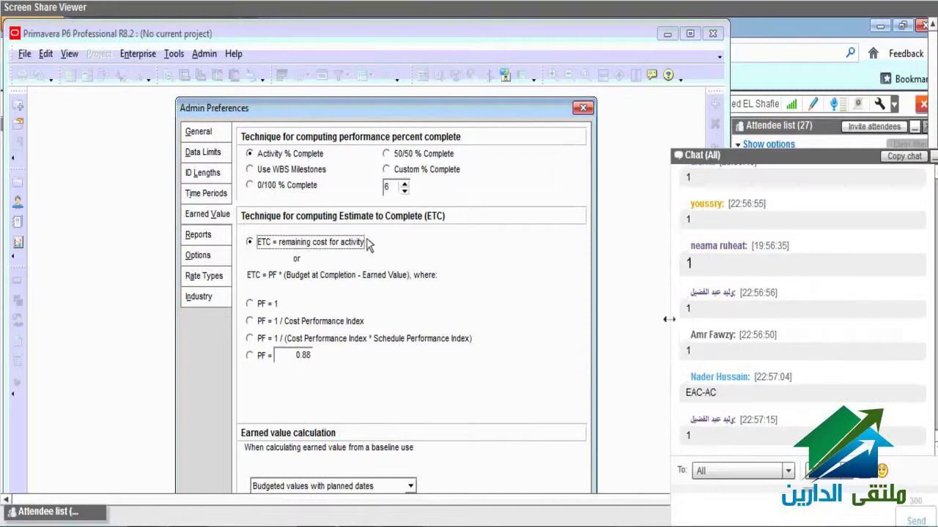
drag(669, 319, 738, 319)
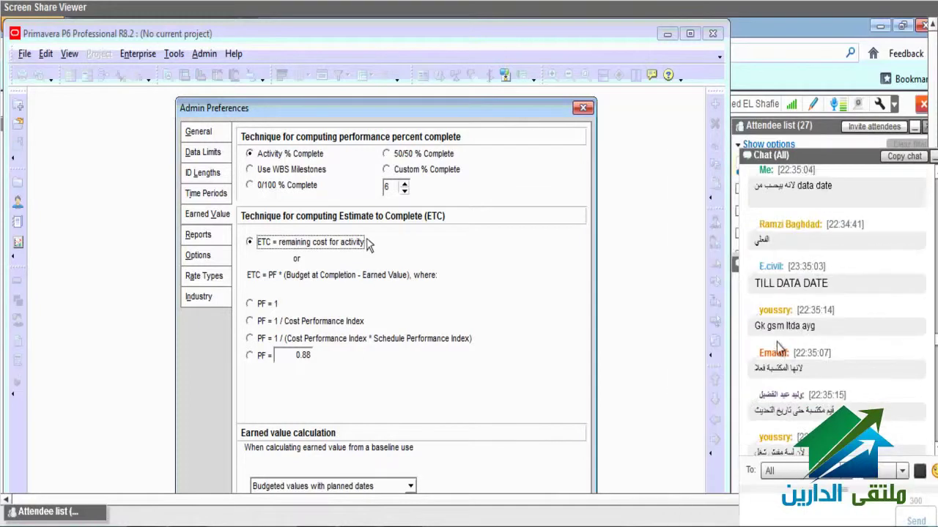
drag(809, 159, 805, 126)
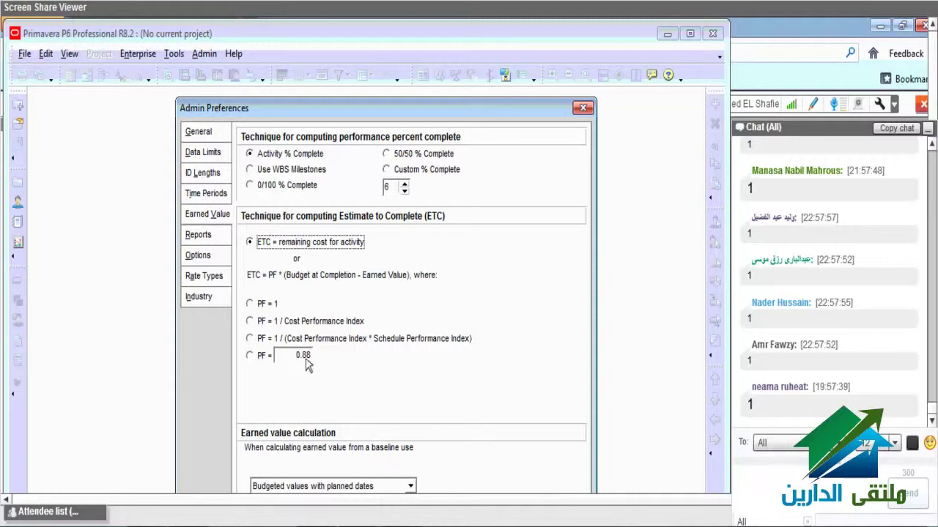
Try the ETC options PF = 1, 1 / Cost Performance Index, 1 / (Cost Performance Index * Schedule Performance Index) and the fixed PF of 0.88.
click(251, 303)
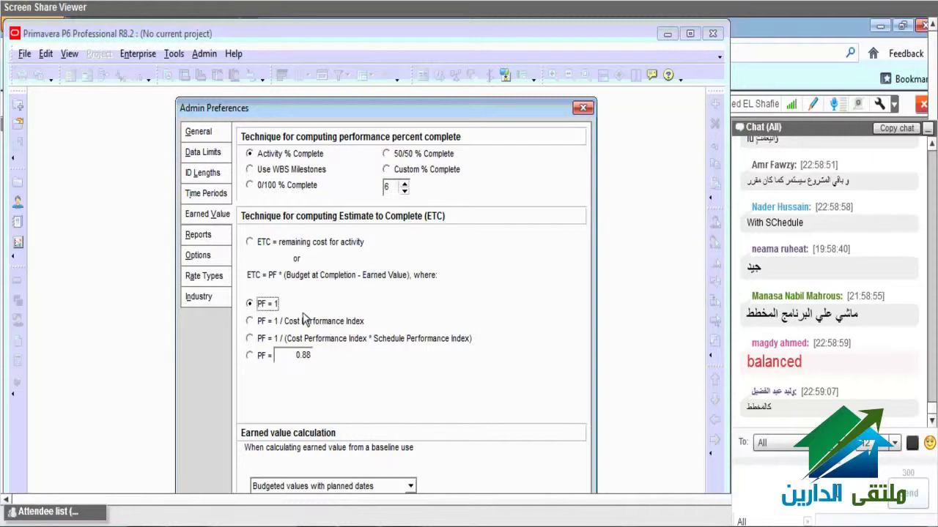
click(276, 322)
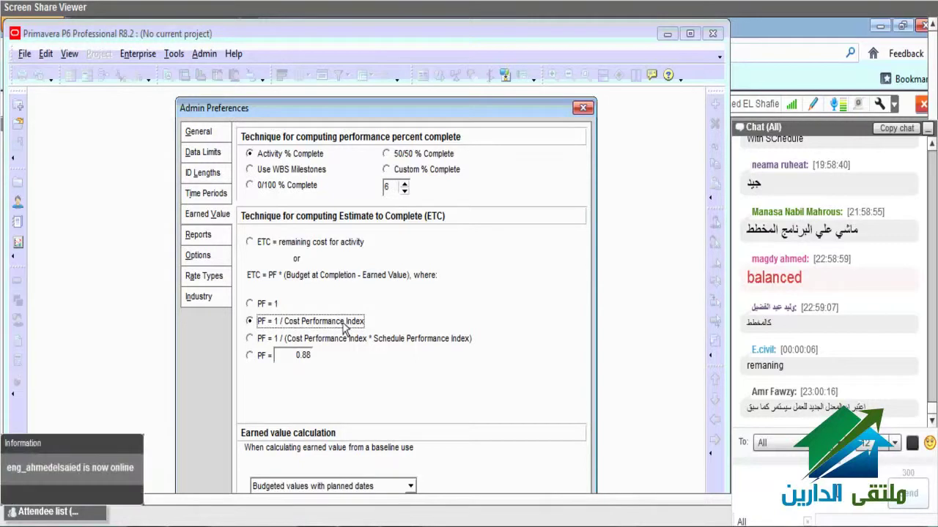
click(250, 339)
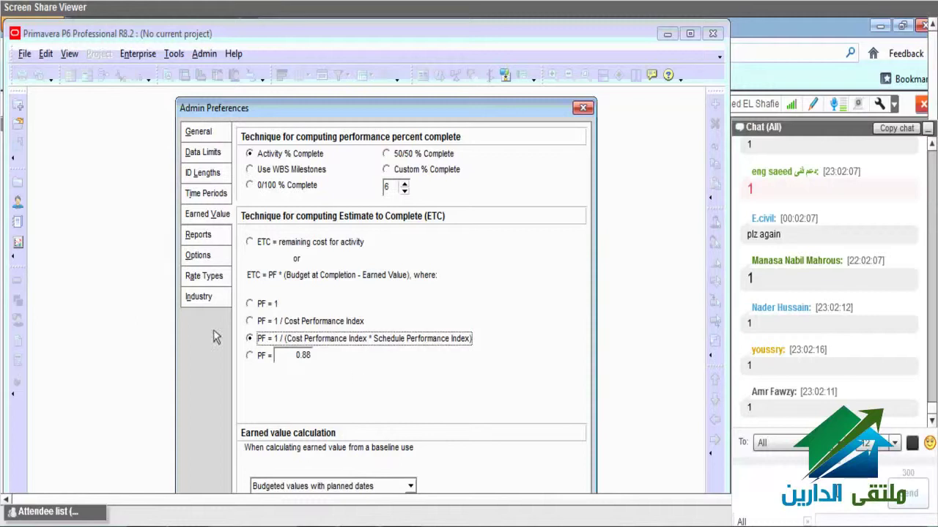
click(250, 321)
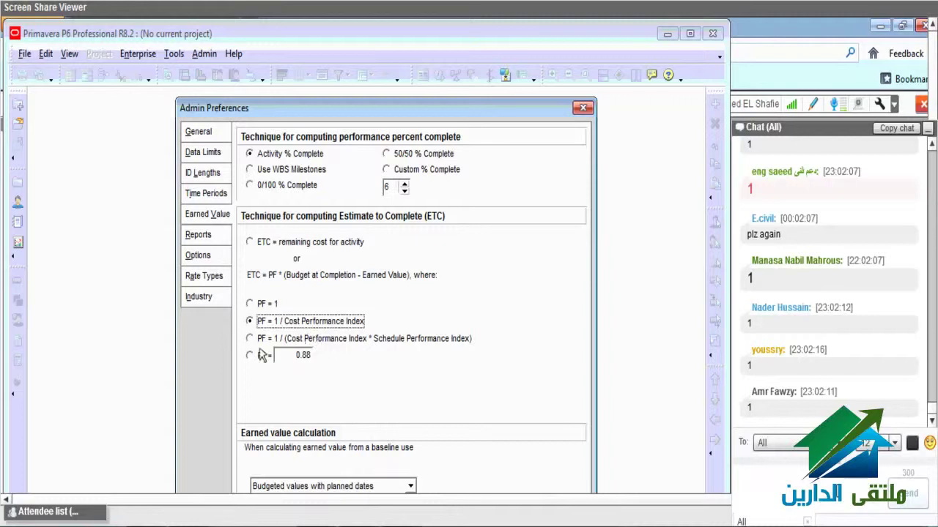
click(254, 341)
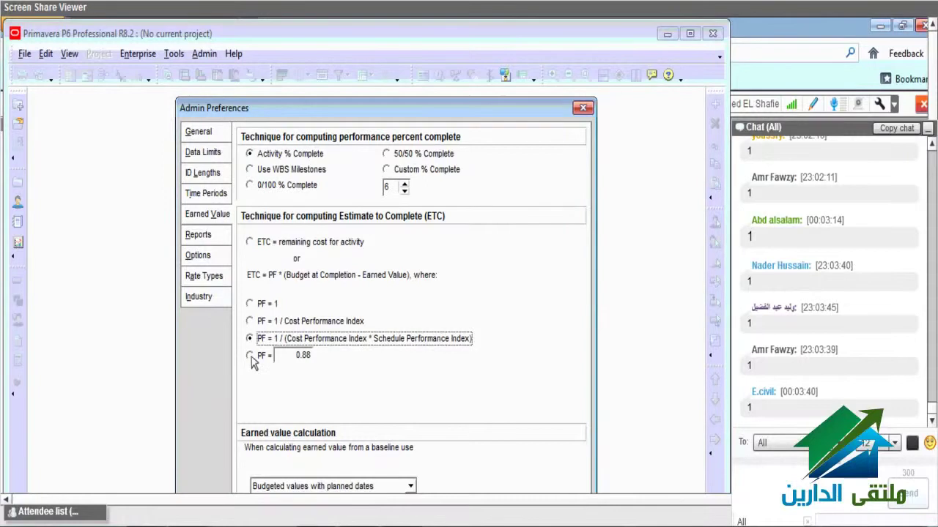
click(250, 356)
key(Tab)
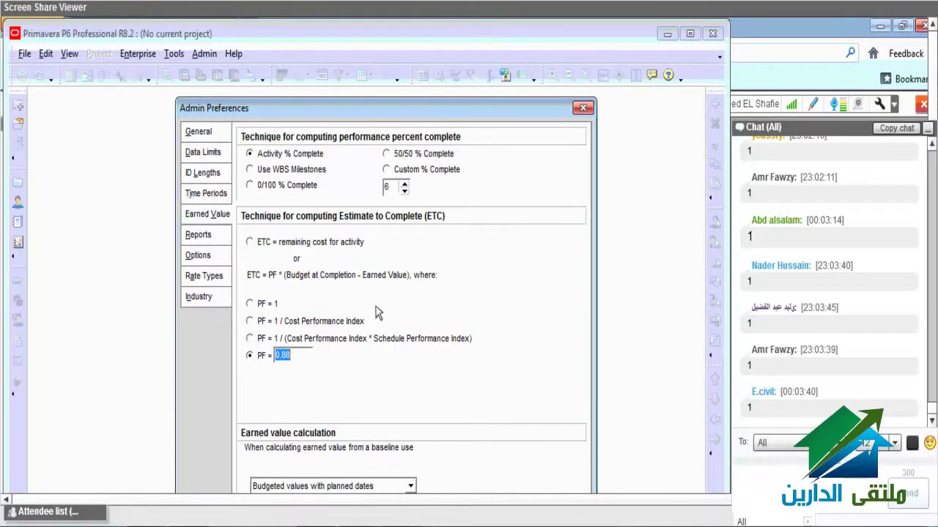
click(304, 360)
Return the ETC technique to remaining cost for activity and close the admin preferences.
click(253, 244)
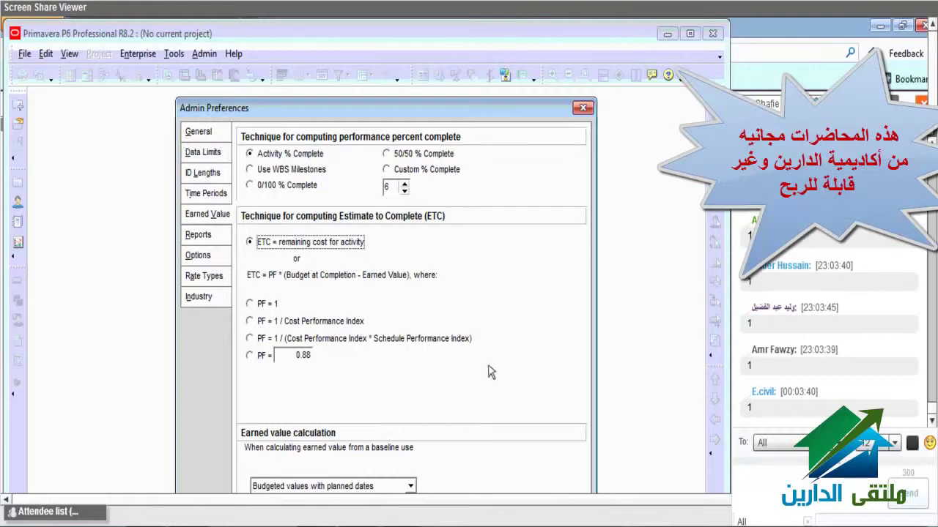
key(Escape)
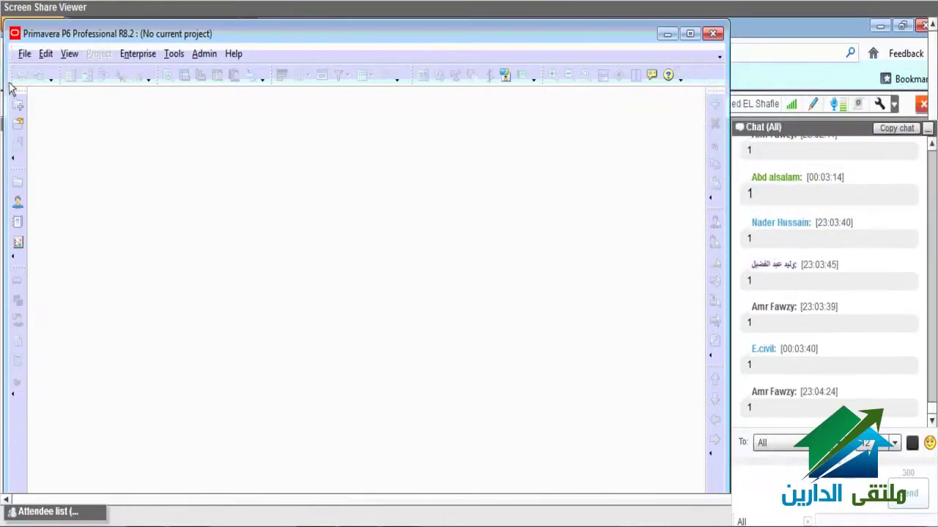
Open project EC00515, City Center Office Building Addition, from the Projects list.
click(24, 55)
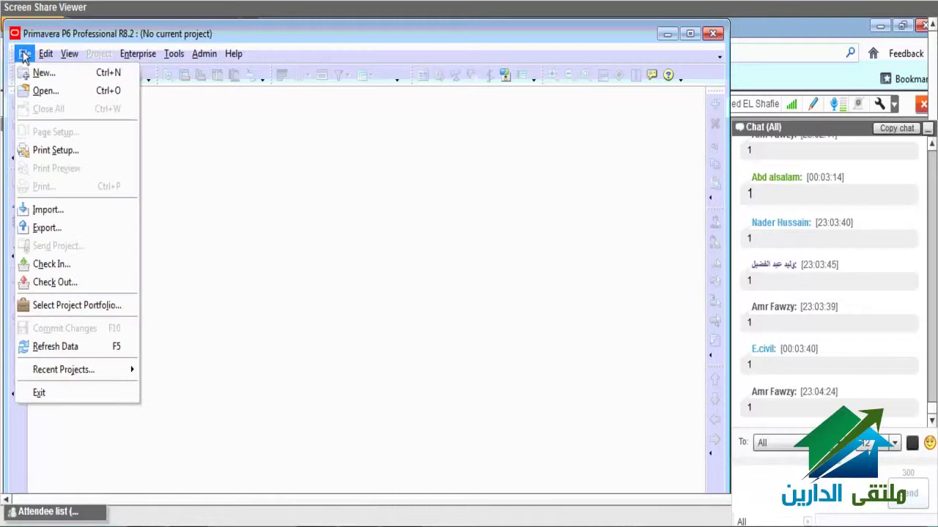
click(24, 55)
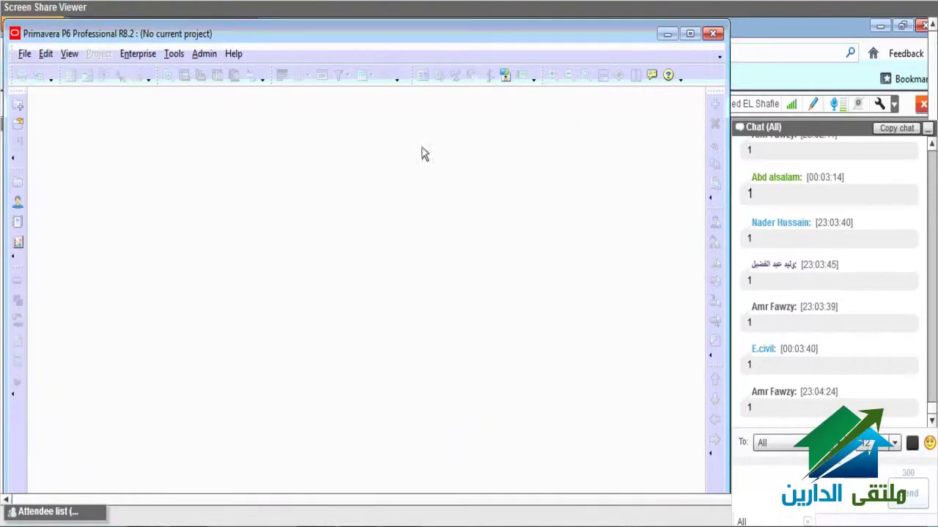
click(19, 185)
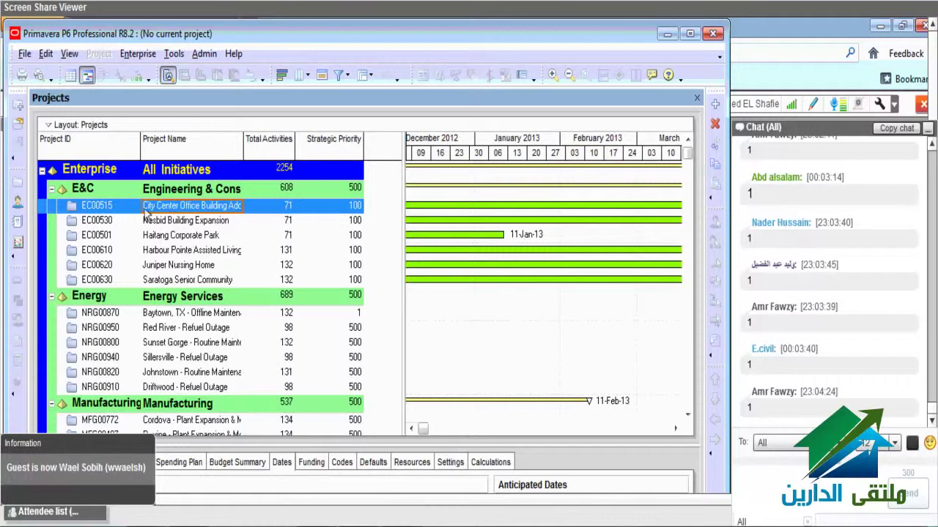
right_click(155, 207)
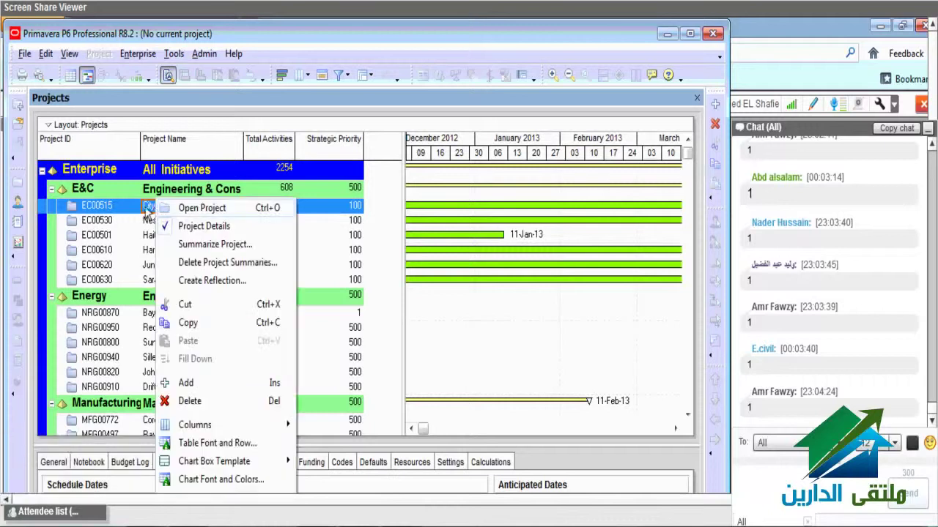
click(187, 208)
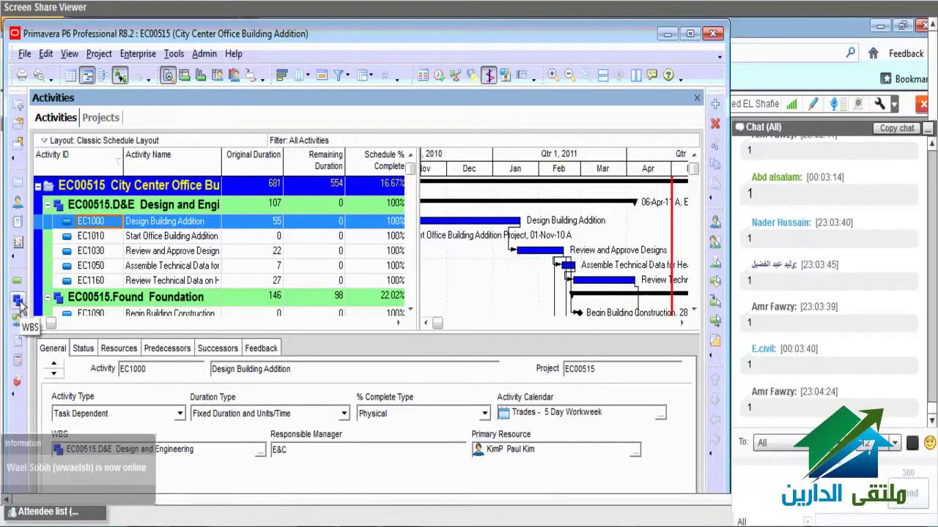
Show the project's WBS with enlarged details and display the Earned Value settings of the top-level EC00515 element.
click(99, 53)
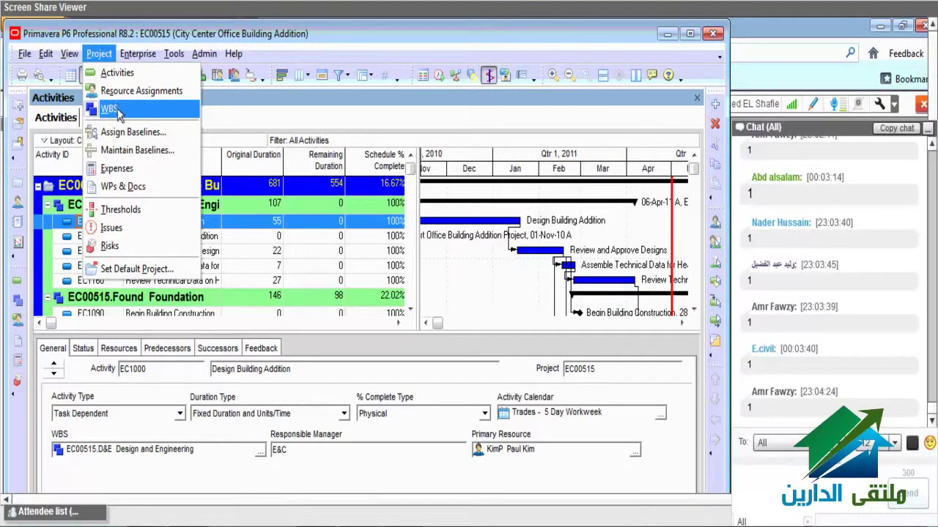
click(118, 109)
drag(109, 375, 145, 338)
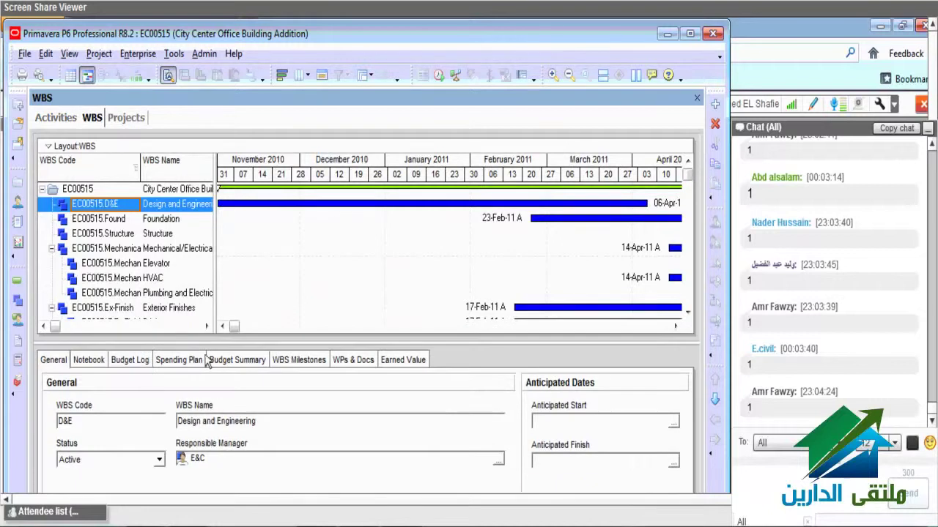
click(407, 360)
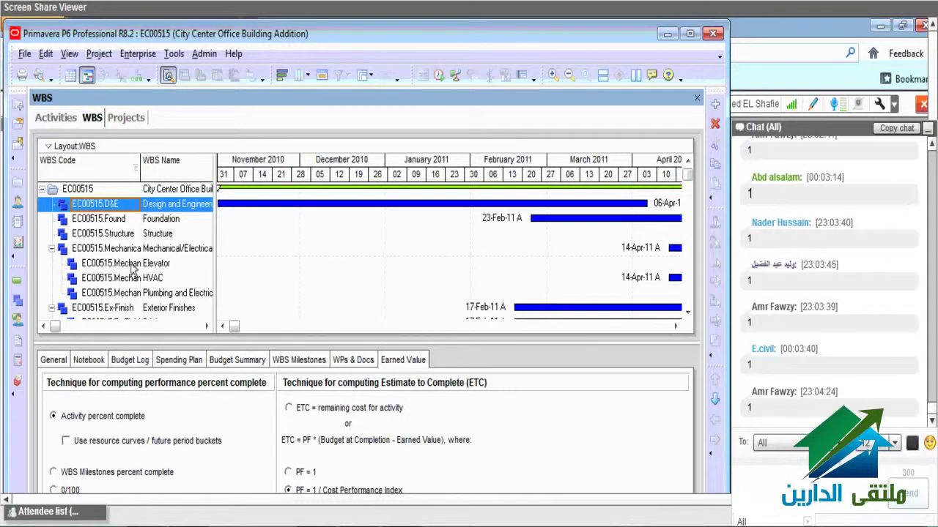
click(82, 190)
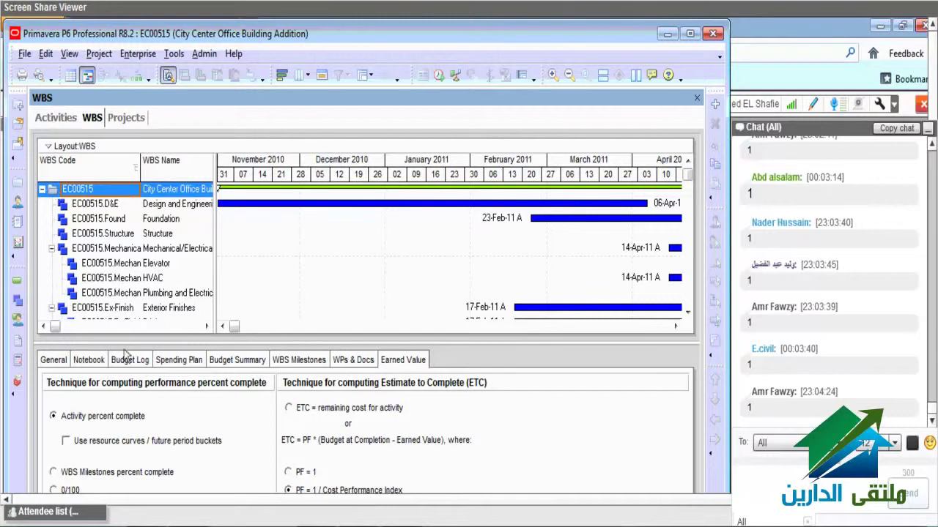
Examine the Earned Value settings of the Design and Engineering, Foundation, Structure and Elevator WBS elements.
click(82, 208)
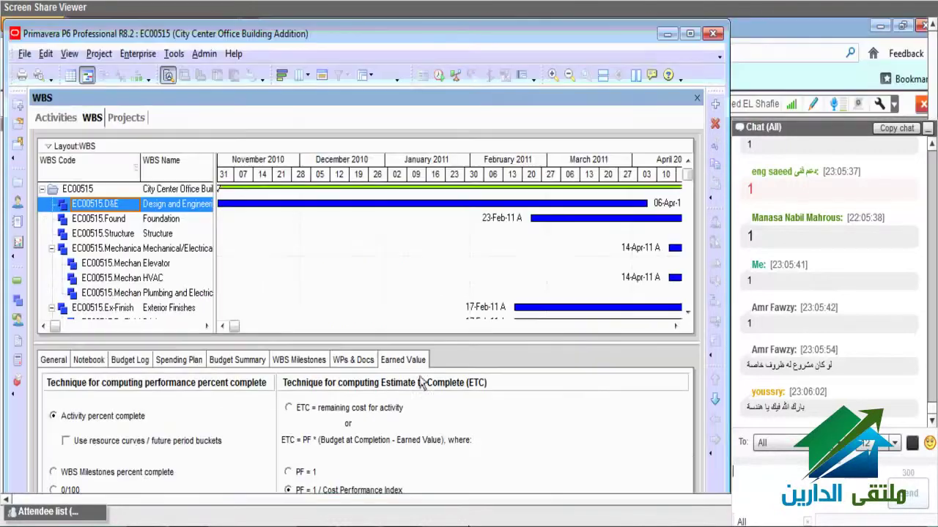
click(100, 231)
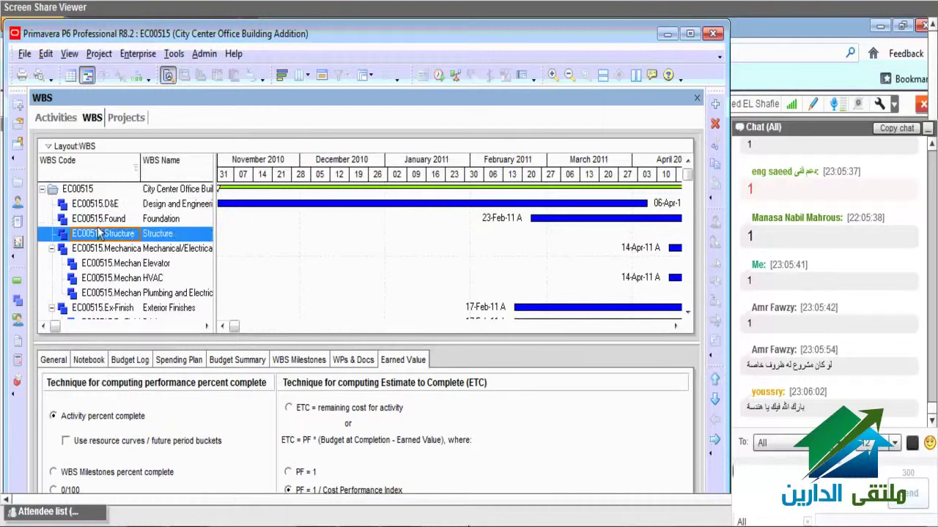
key(Up)
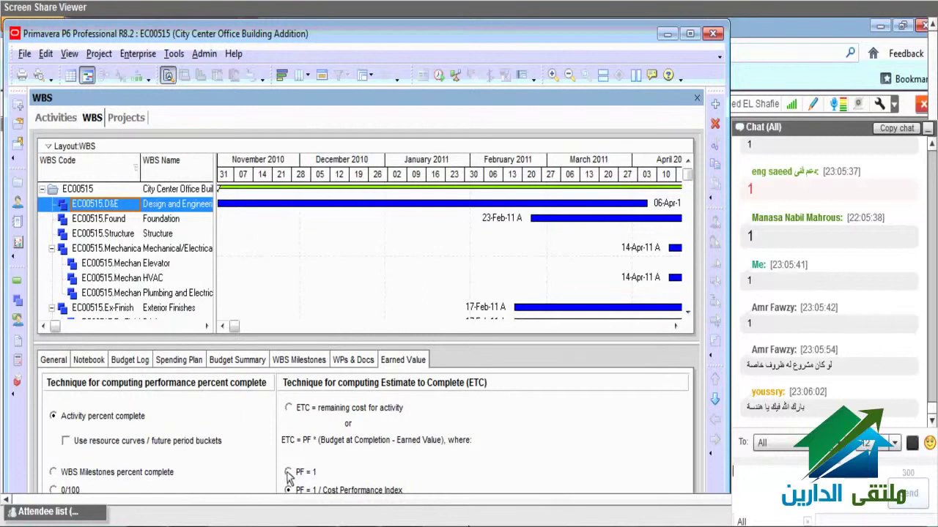
key(Down)
key(Down)
key(Down)
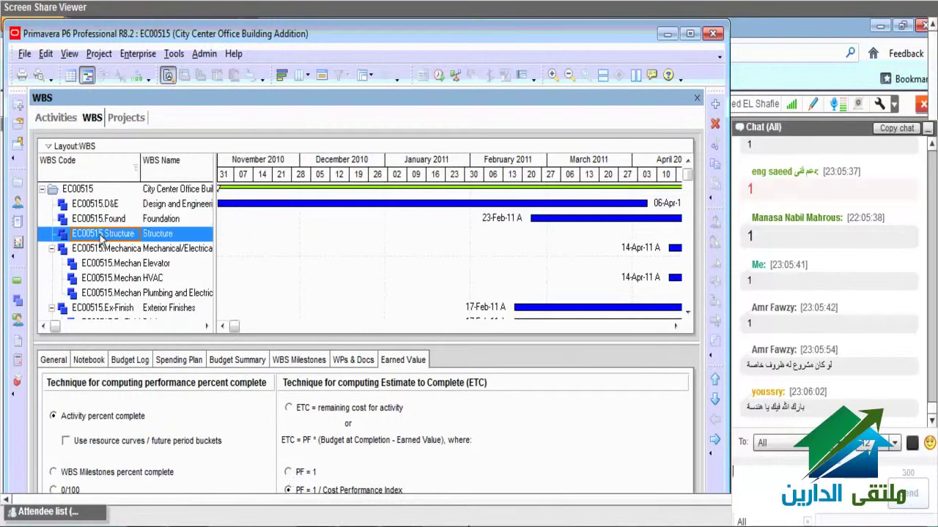
key(Down)
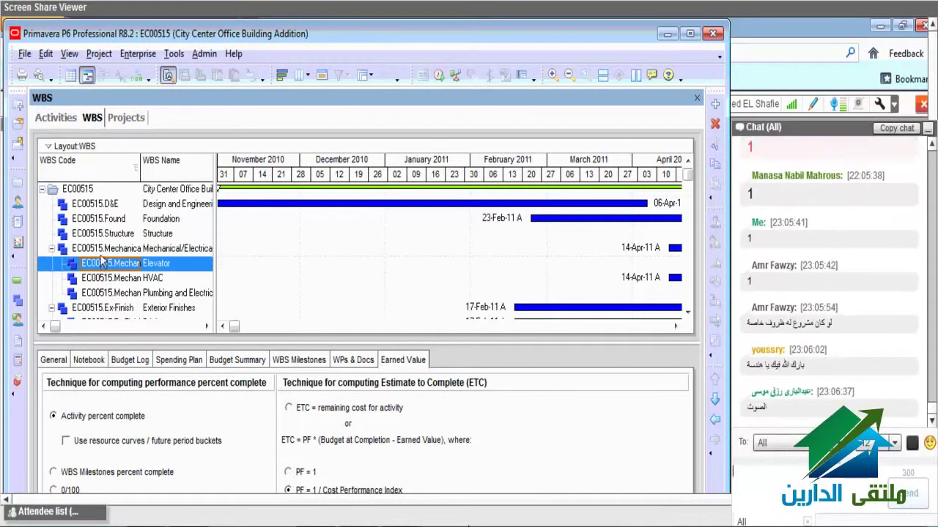
key(Up)
key(Up)
key(Up)
key(Up)
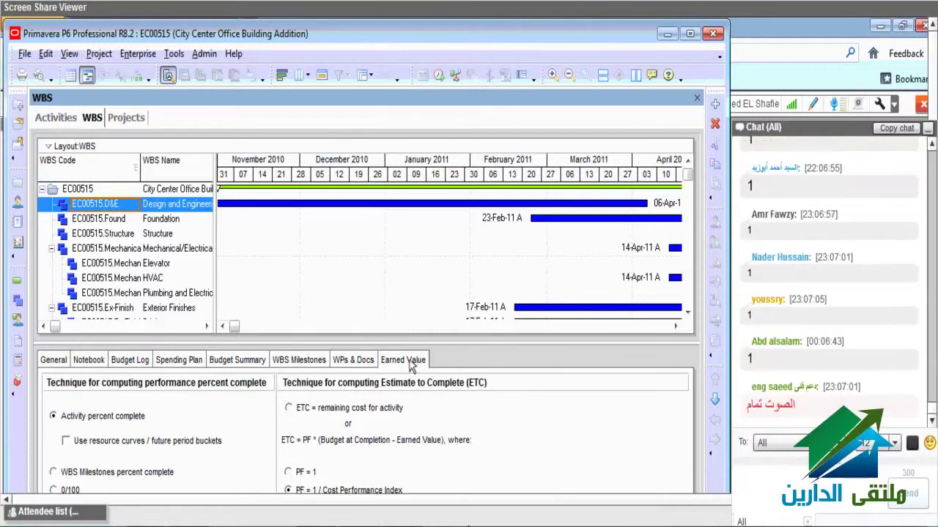
Review the global Earned Value techniques in the admin preferences and close them without changes.
click(204, 55)
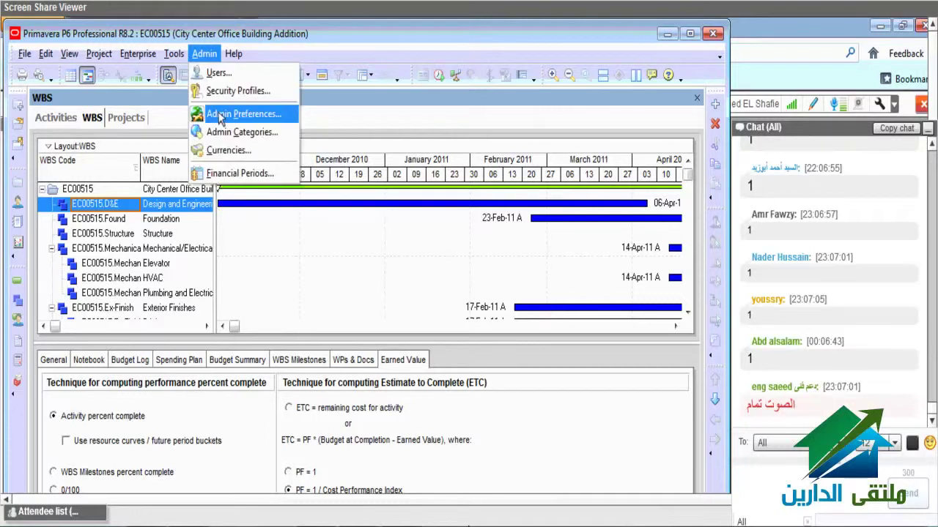
click(220, 116)
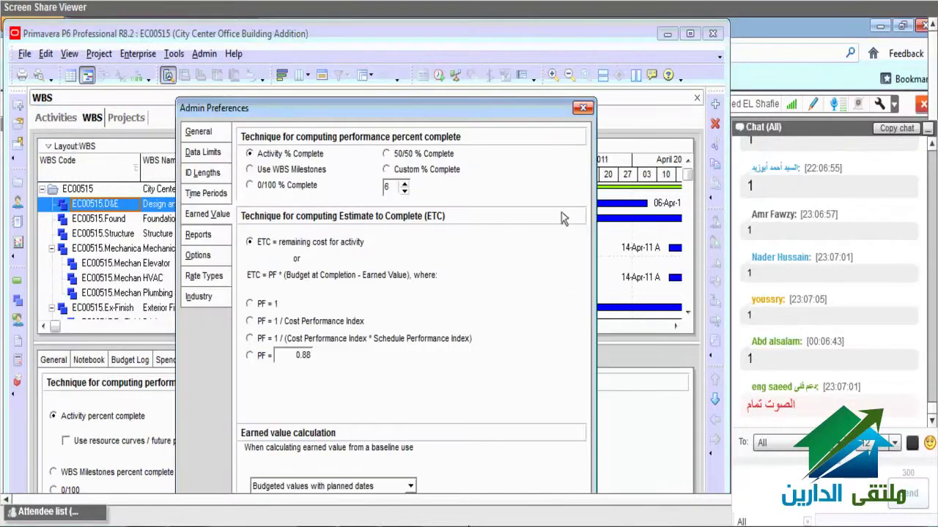
click(583, 109)
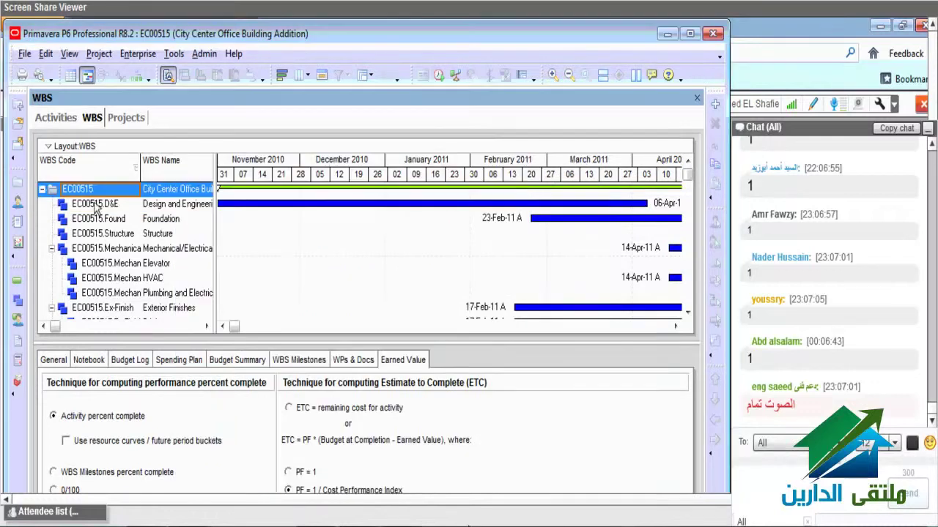
Compare the Earned Value settings of the top-level EC00515 element with those of its D&E, Foundation and Structure elements.
click(95, 205)
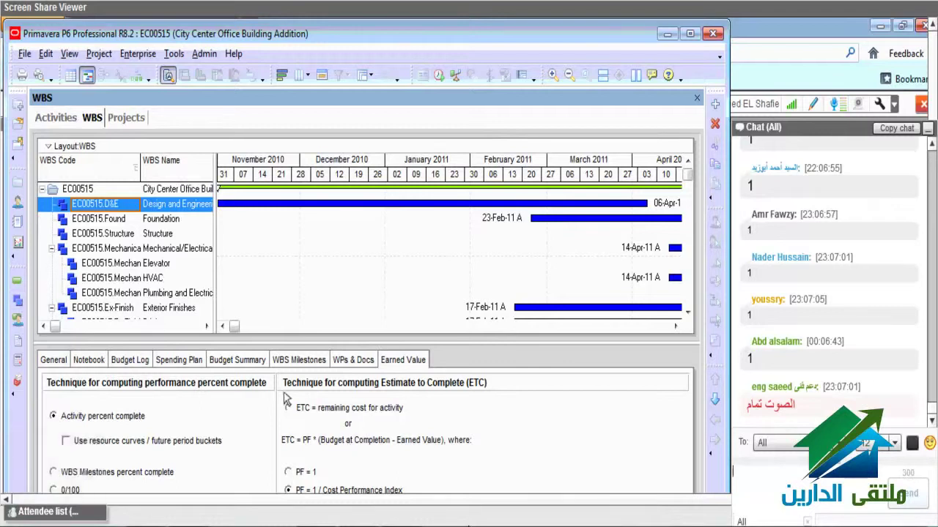
click(80, 190)
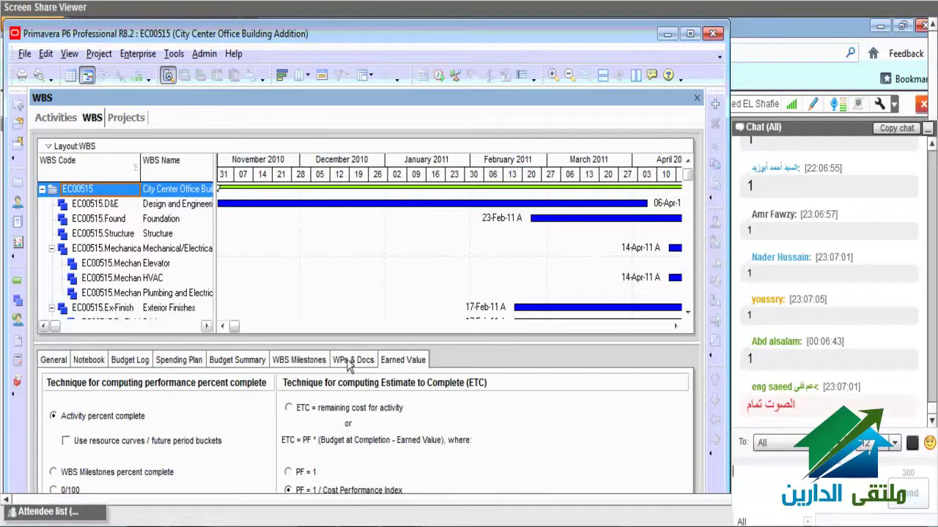
click(93, 208)
click(95, 218)
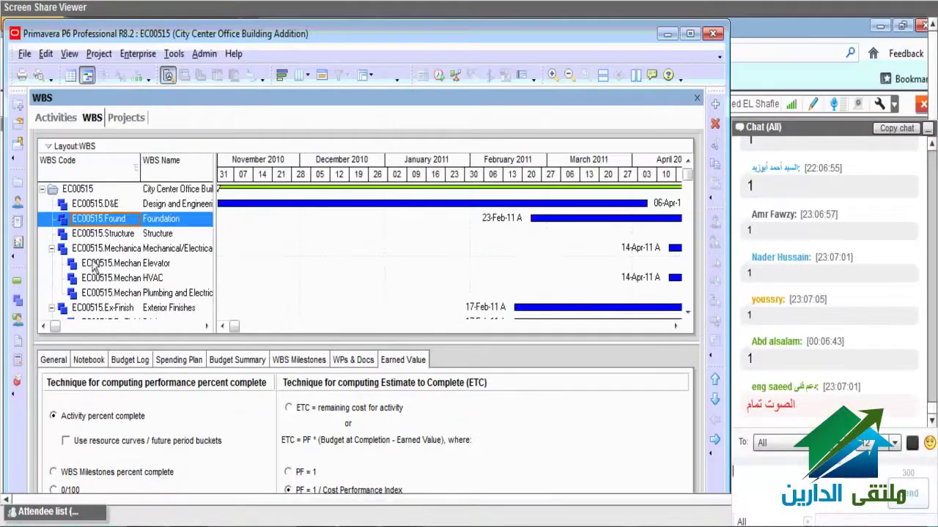
click(98, 234)
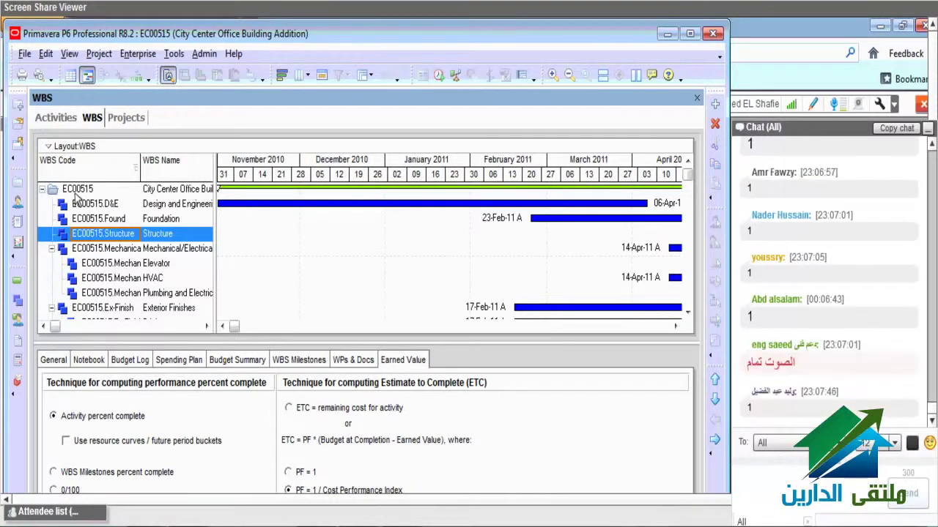
Show the project's activities and tighten the table columns from Original Duration to Finish, giving the Gantt chart slightly more width.
double_click(76, 192)
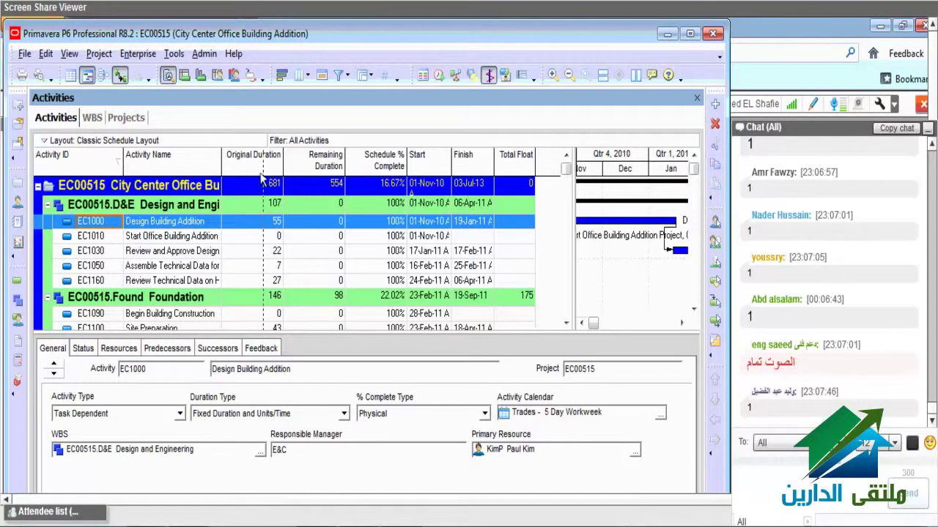
drag(266, 178, 304, 178)
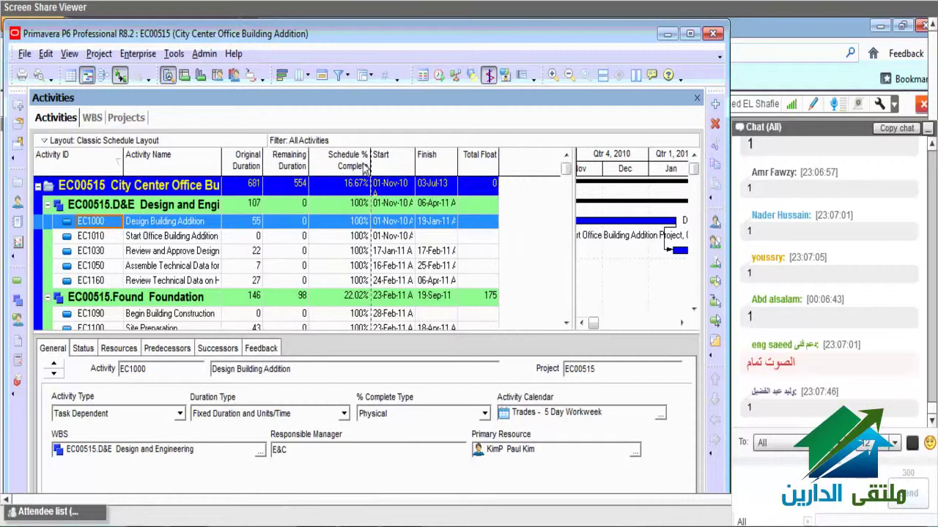
drag(371, 167, 437, 172)
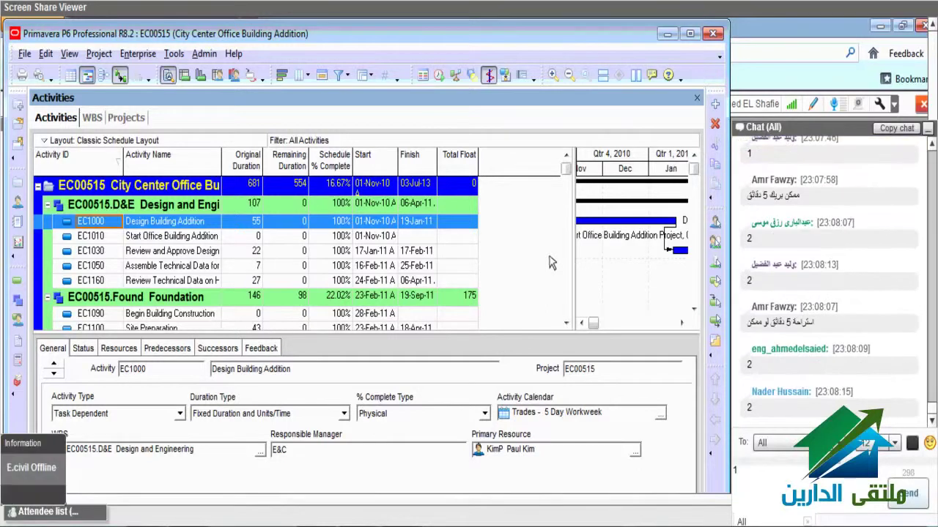
click(906, 492)
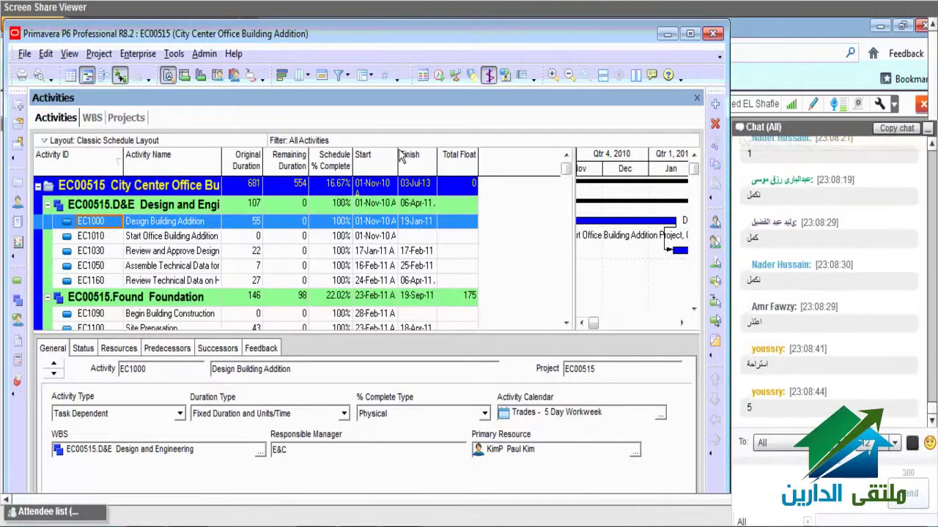
drag(399, 157, 405, 157)
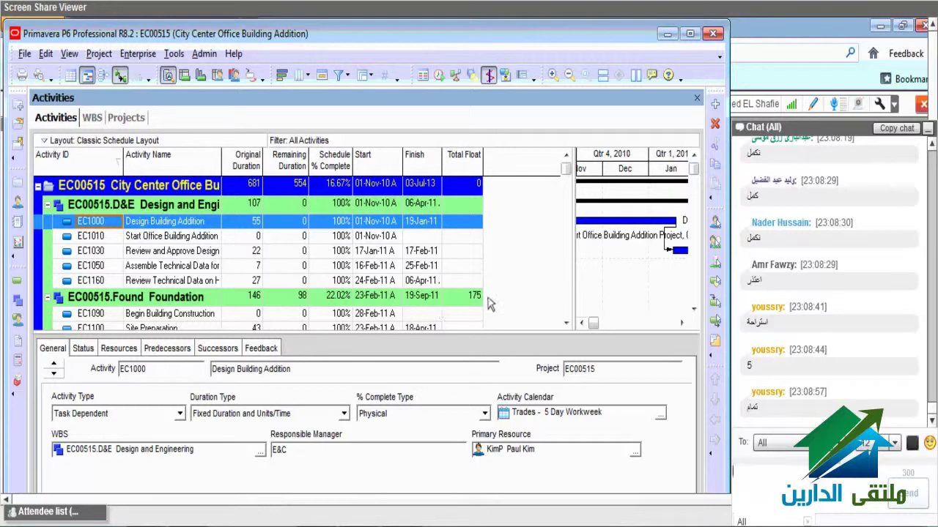
drag(576, 280, 565, 283)
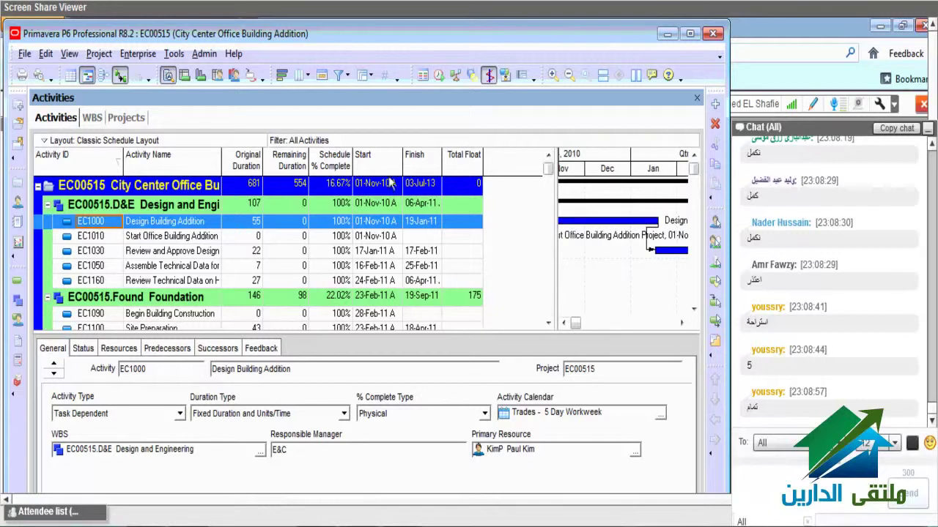
Open the activity table's column selection, enlarge its window and expand the Earned Value group of available options.
right_click(498, 168)
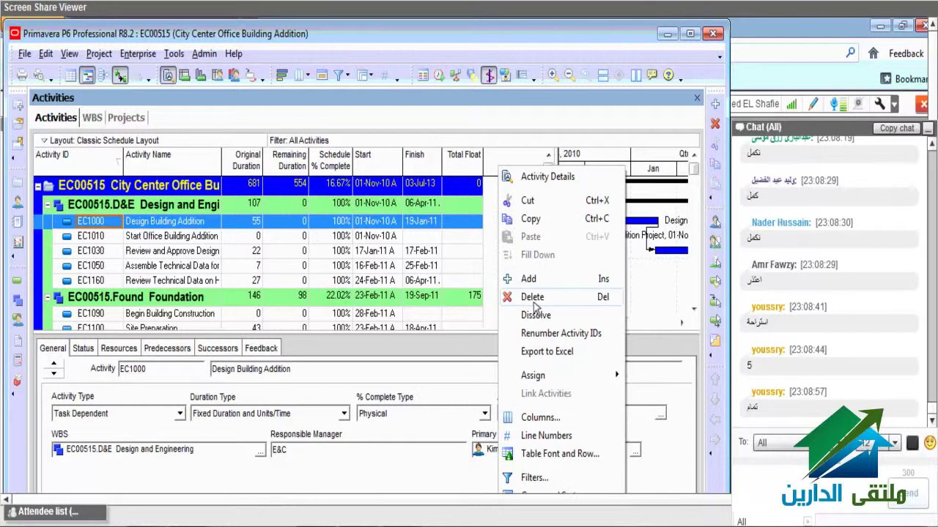
click(540, 417)
drag(492, 287, 341, 126)
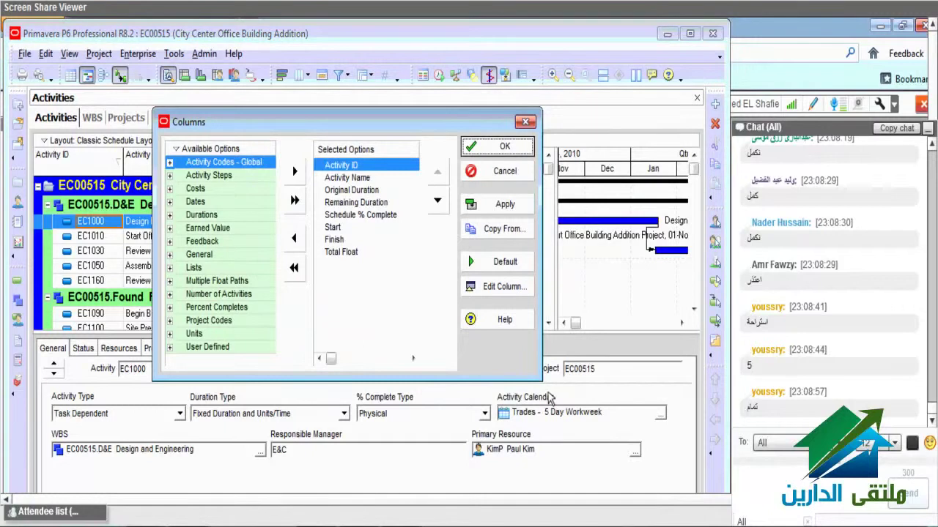
drag(542, 381, 679, 423)
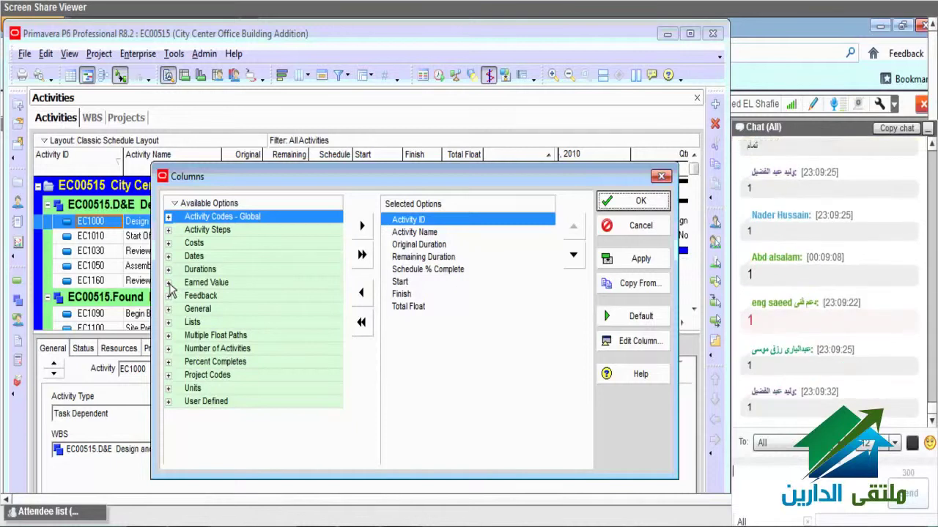
click(179, 285)
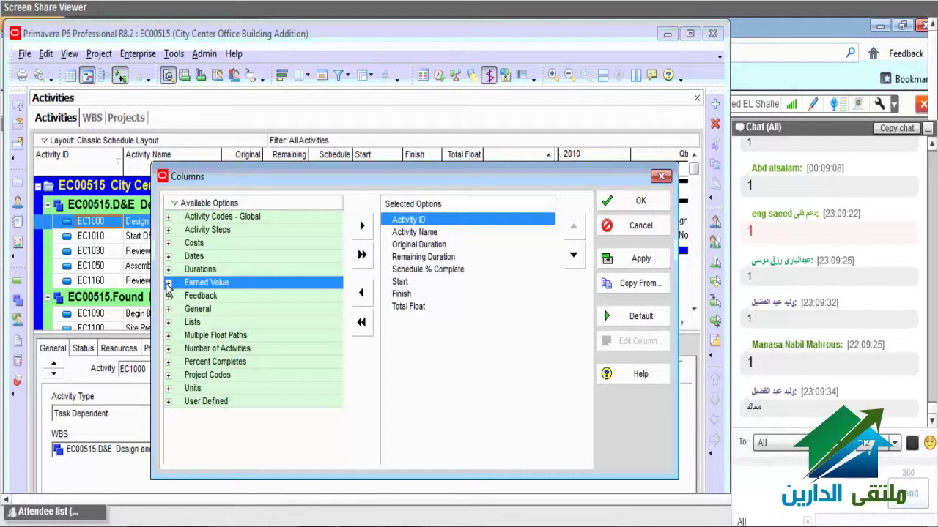
click(168, 284)
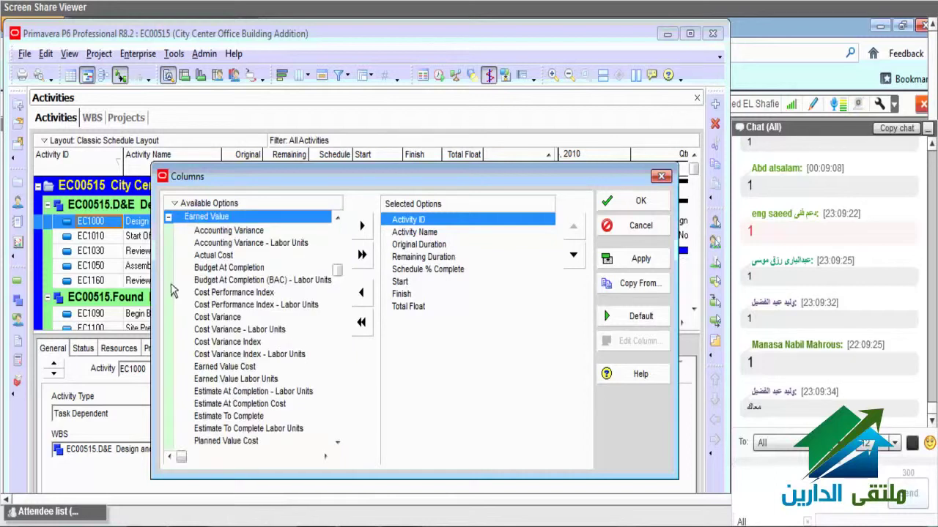
drag(151, 355, 68, 355)
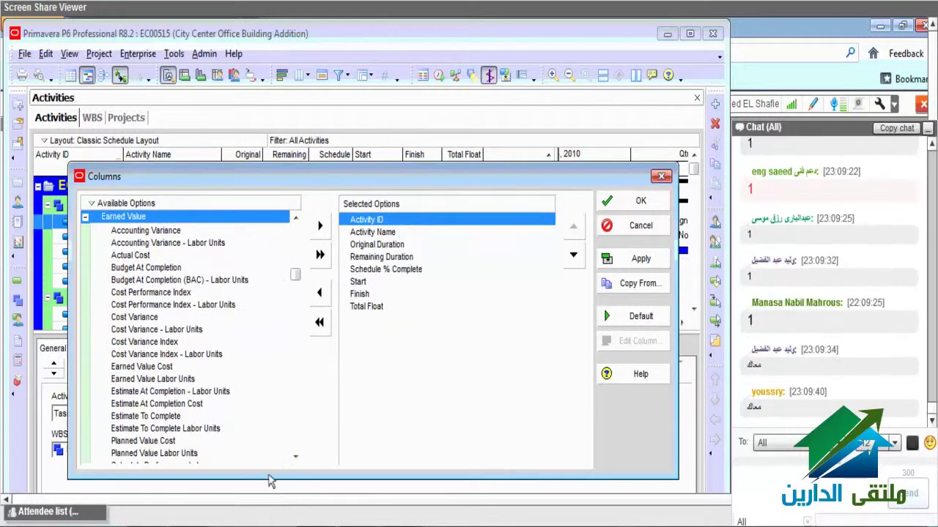
drag(270, 481, 280, 456)
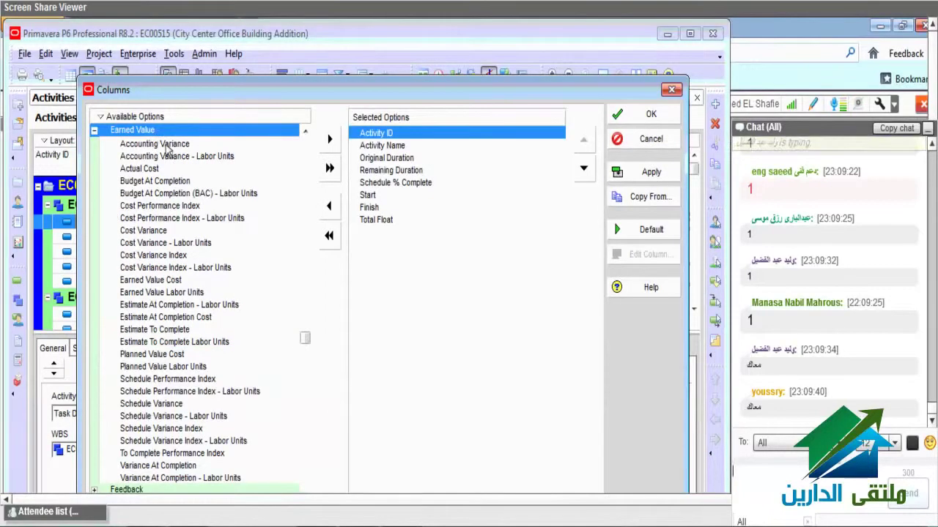
Review the available Earned Value columns from Accounting Variance to Earned Value Cost, including the cost and labor-unit variants.
click(167, 145)
click(184, 156)
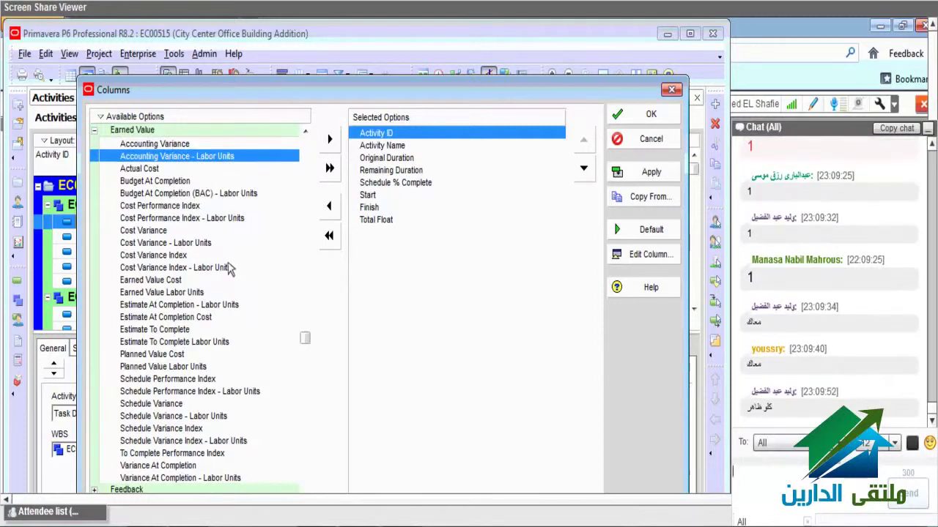
click(177, 231)
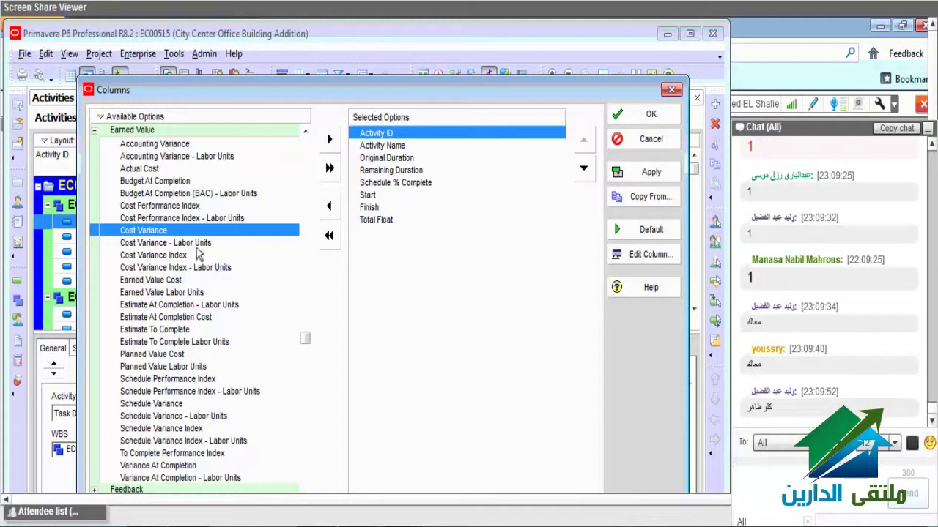
click(196, 243)
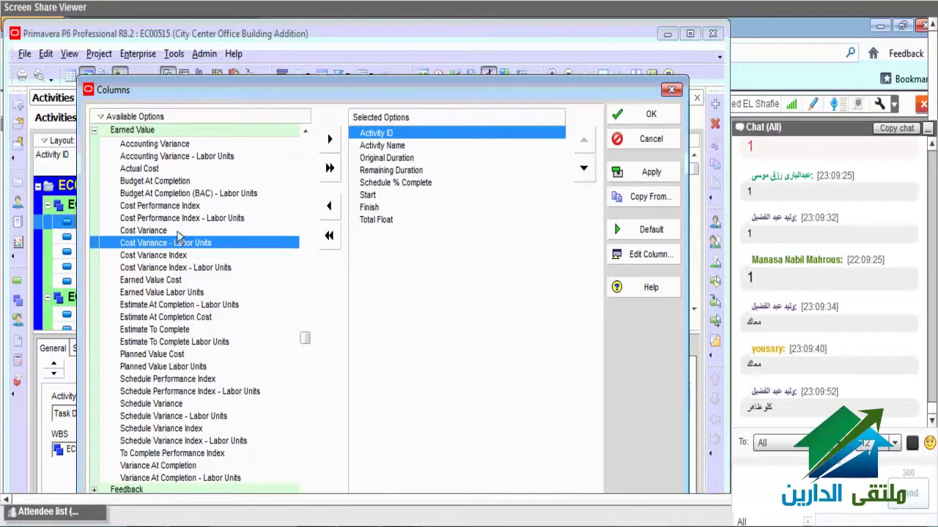
click(166, 171)
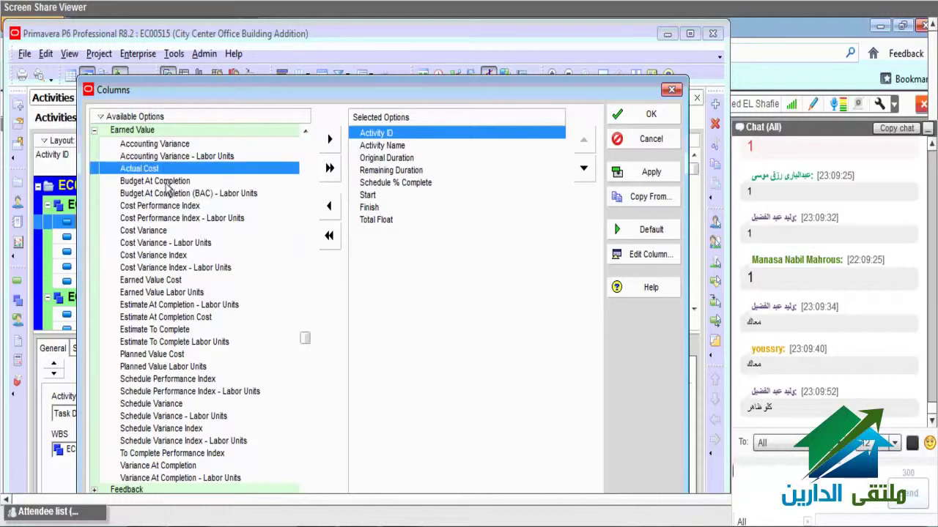
click(158, 183)
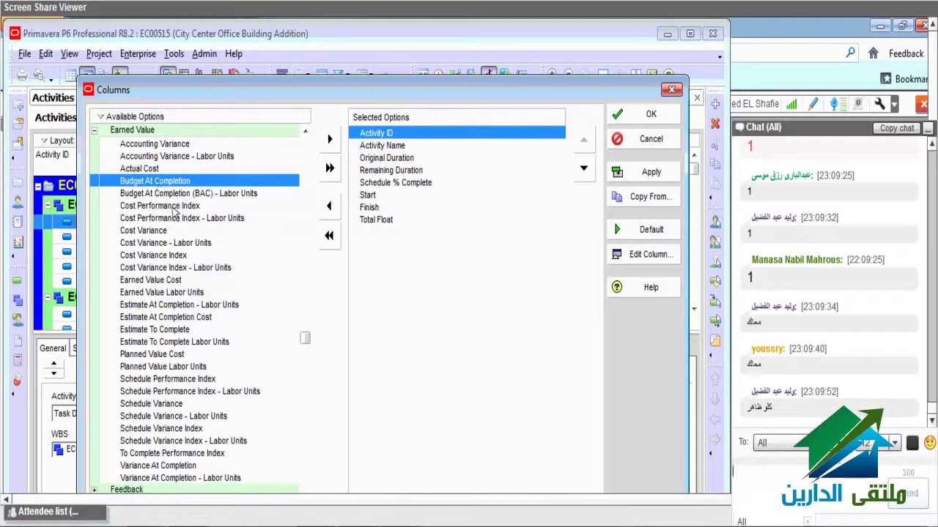
click(169, 208)
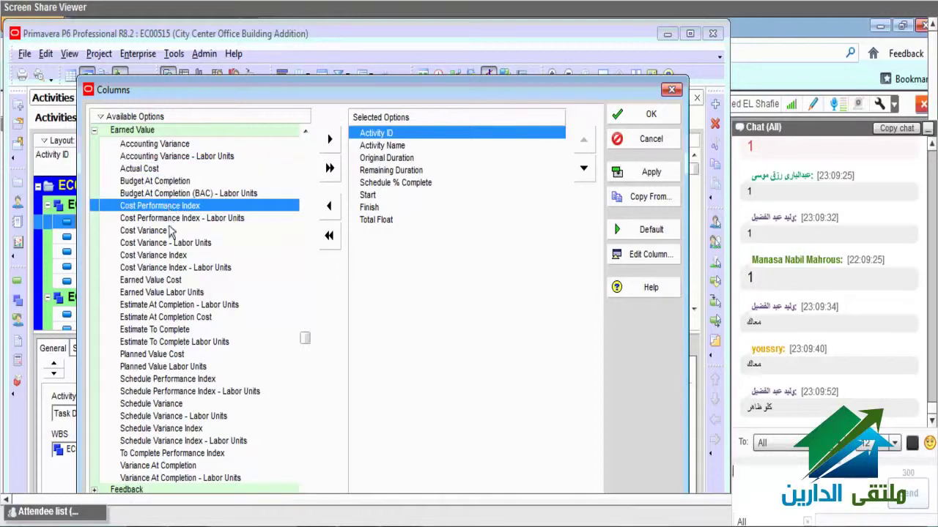
click(165, 231)
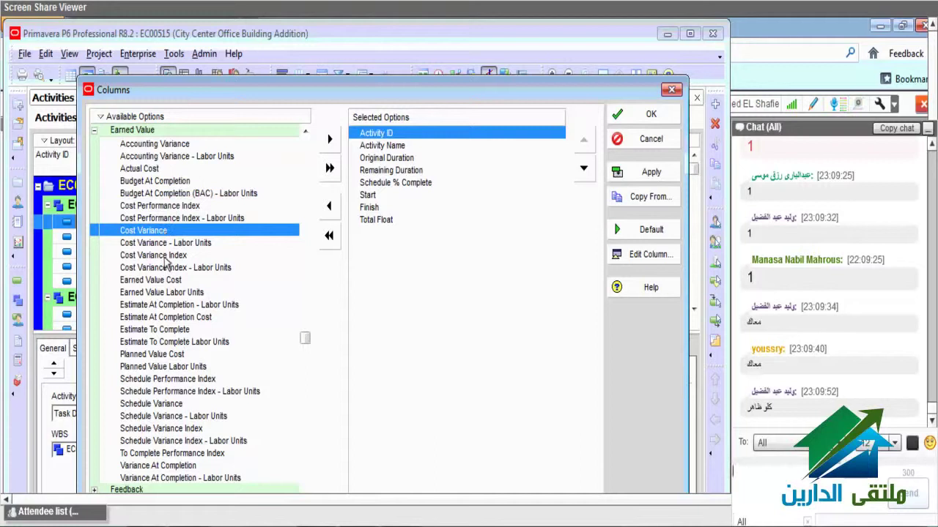
click(167, 255)
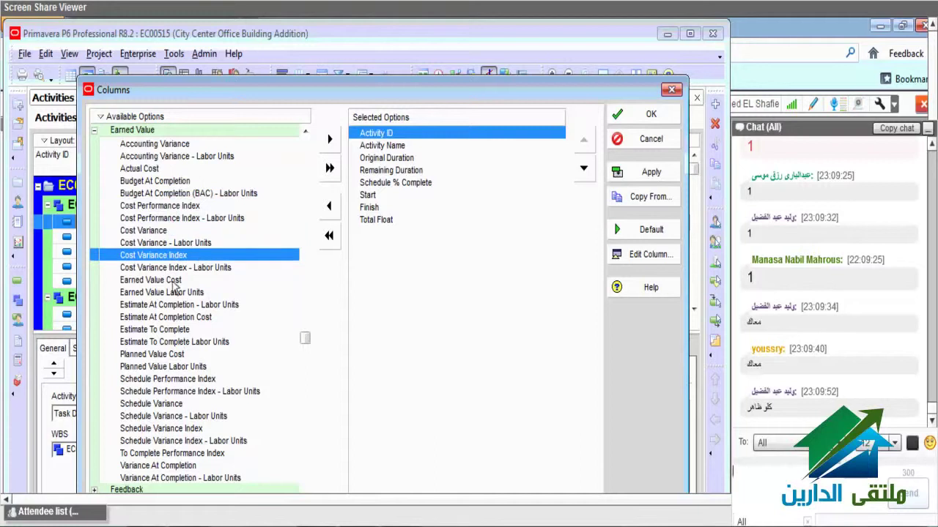
click(174, 281)
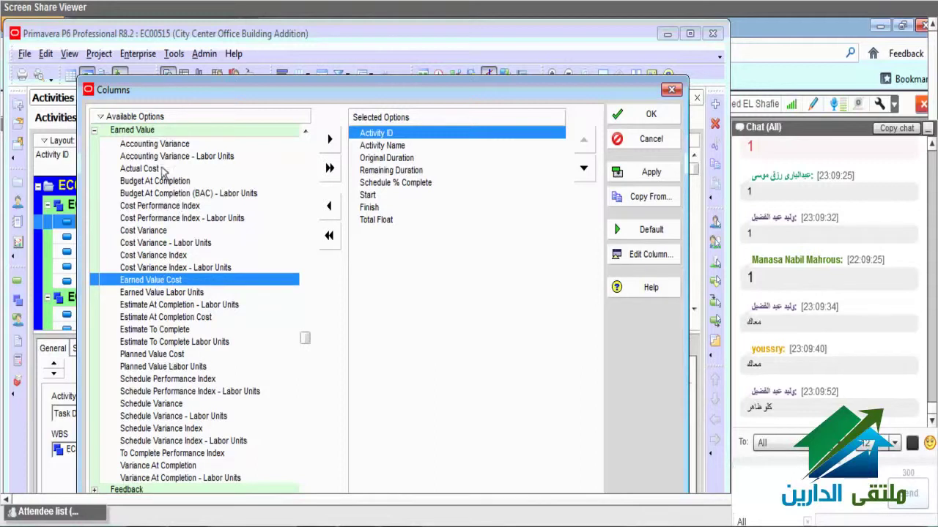
Add the Planned Value Cost, Actual Cost and Earned Value Cost columns after Total Float in the selected options.
click(151, 354)
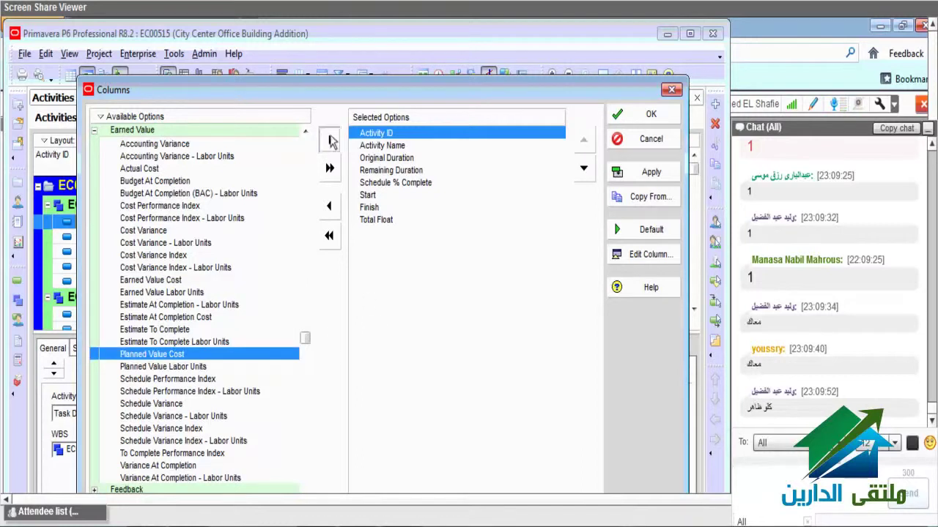
click(332, 140)
click(583, 168)
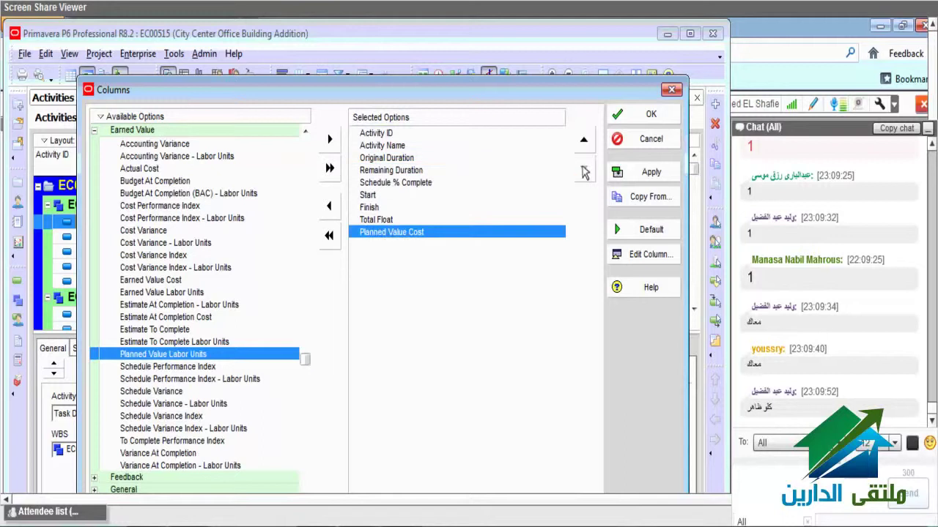
click(139, 169)
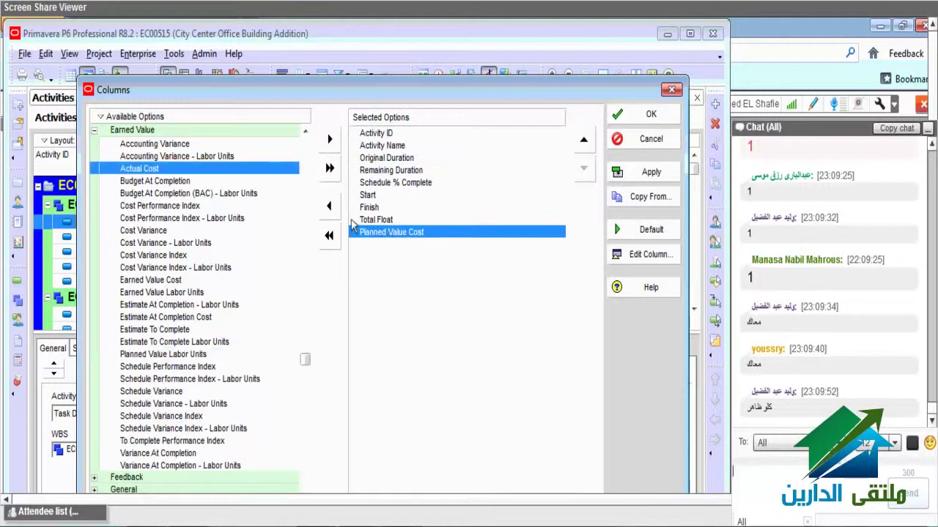
click(329, 140)
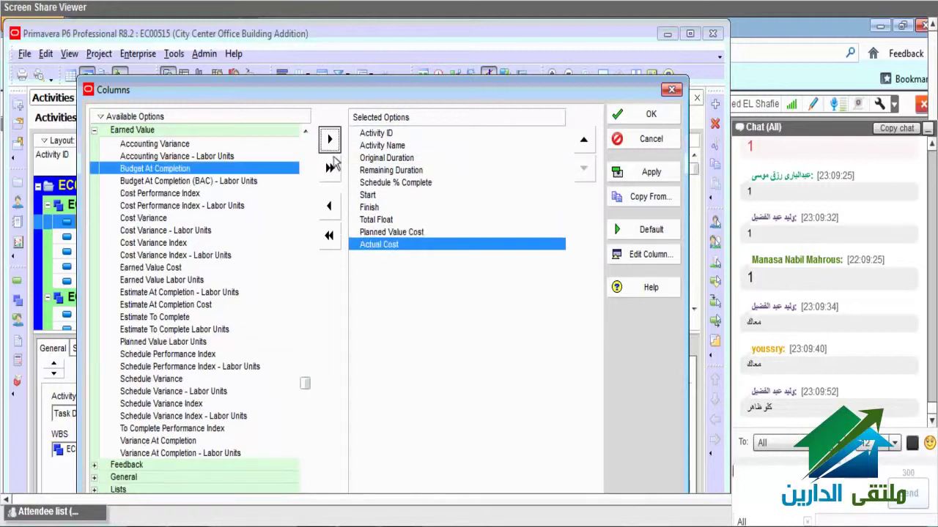
double_click(154, 269)
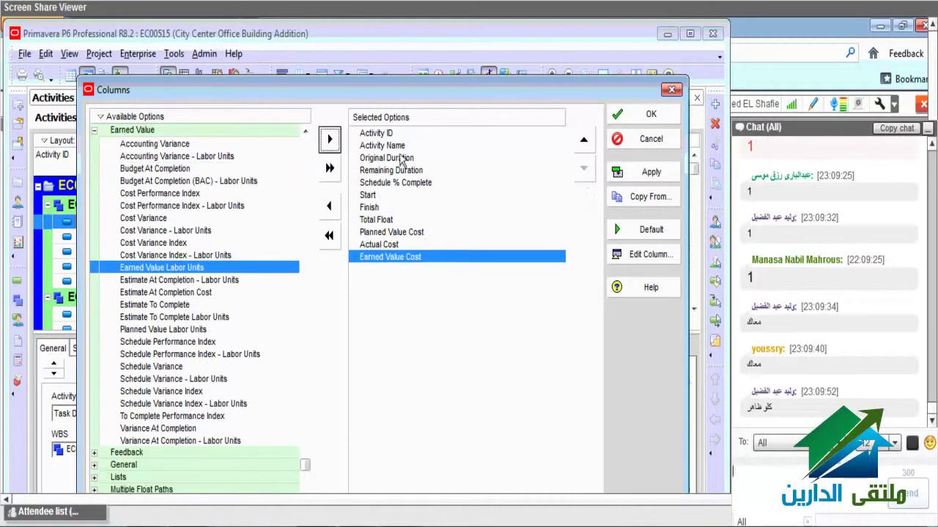
click(400, 233)
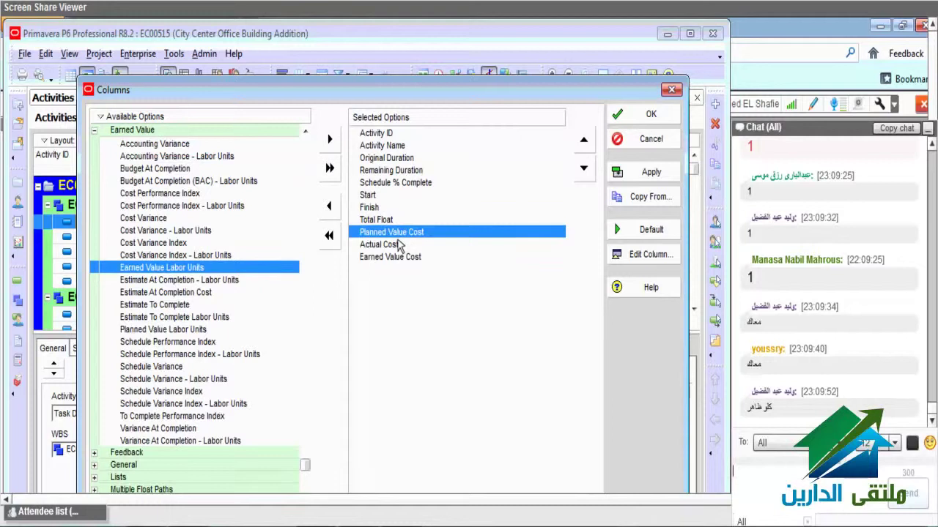
click(381, 257)
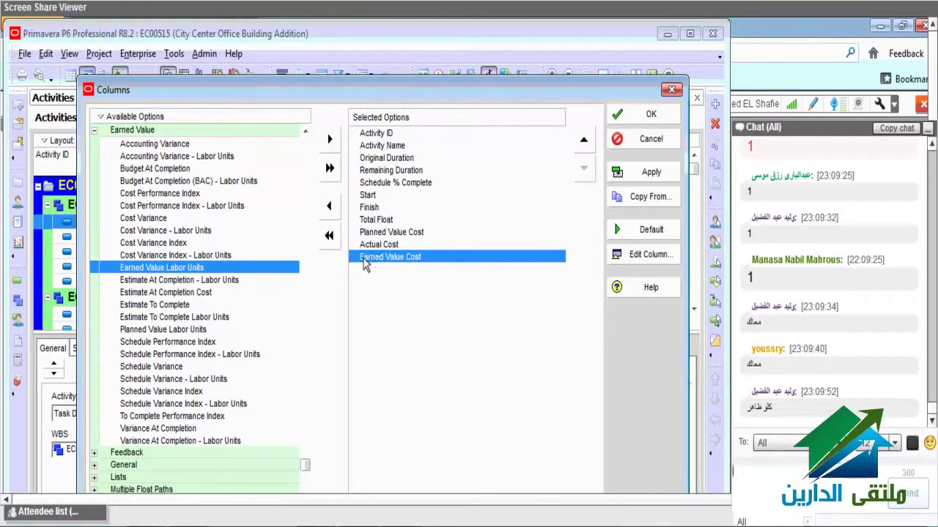
Add the Schedule Variance, Cost Variance, Schedule Performance Index and Cost Performance Index columns, in that order.
click(156, 219)
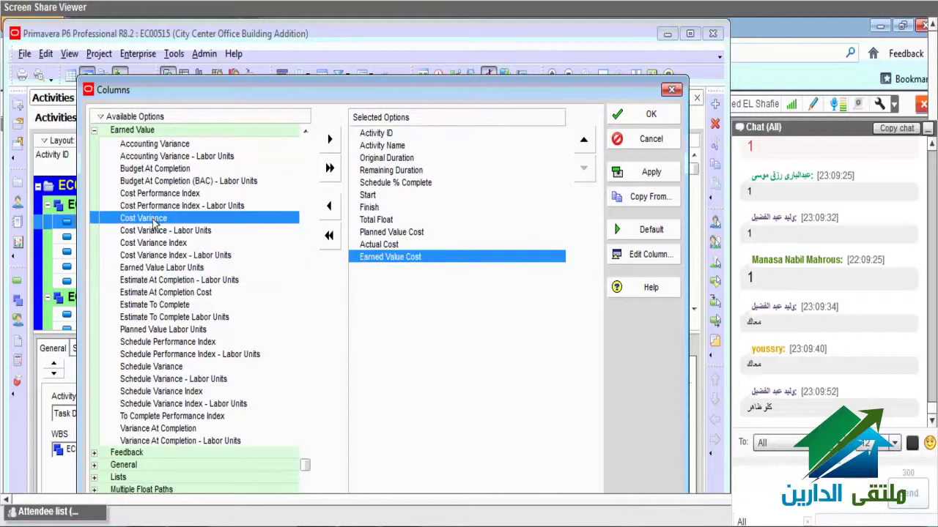
double_click(153, 368)
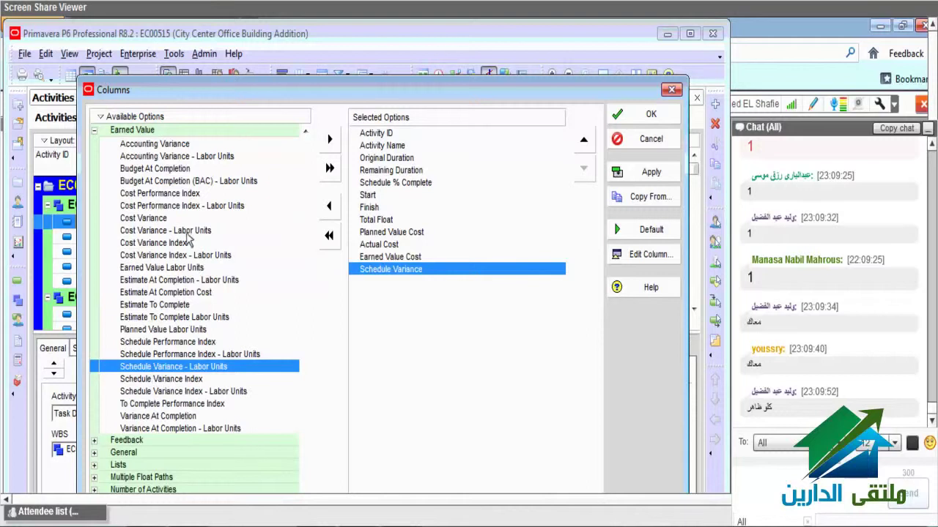
double_click(186, 220)
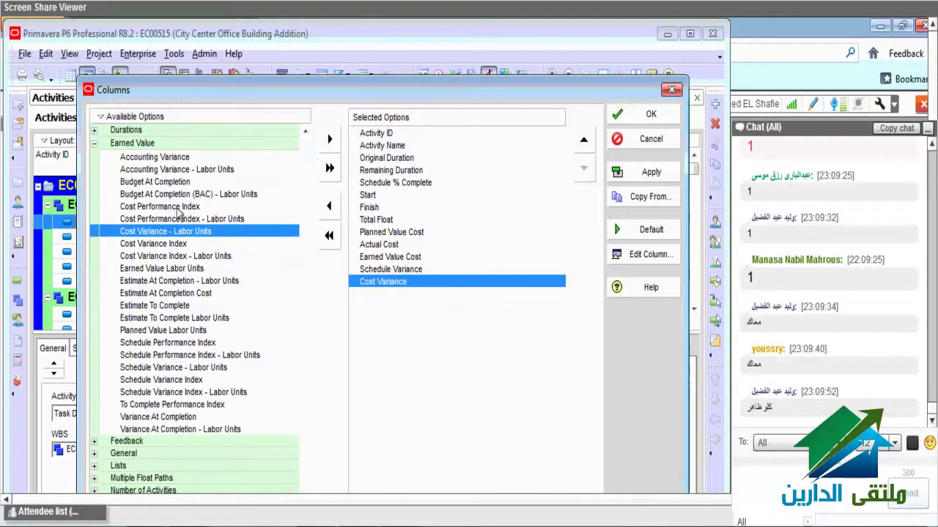
double_click(173, 344)
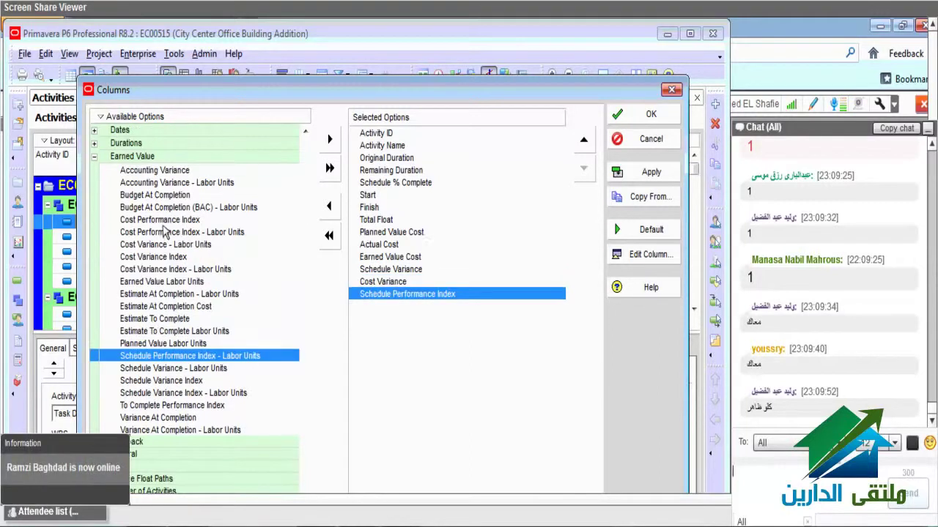
double_click(164, 223)
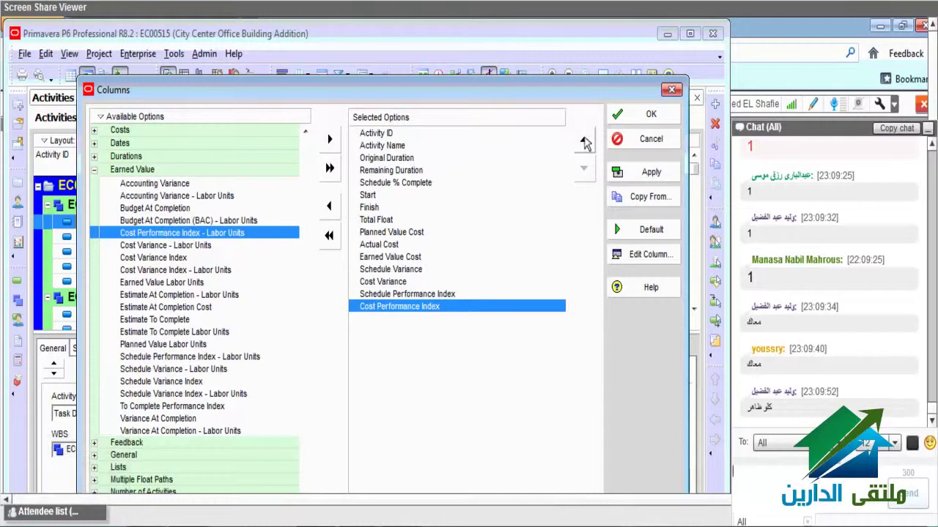
Check the selected variance and performance index columns, apply the column set to the activity table and close the column selection.
click(187, 246)
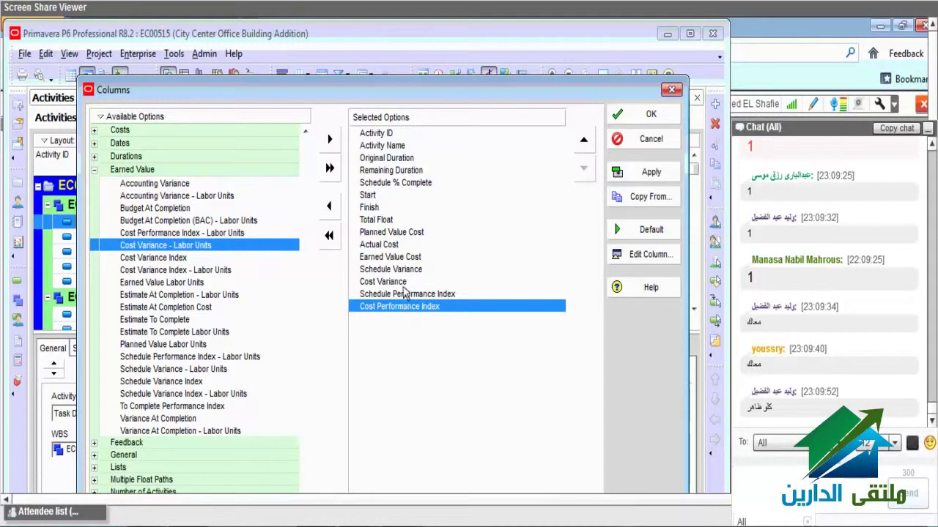
click(389, 257)
click(385, 269)
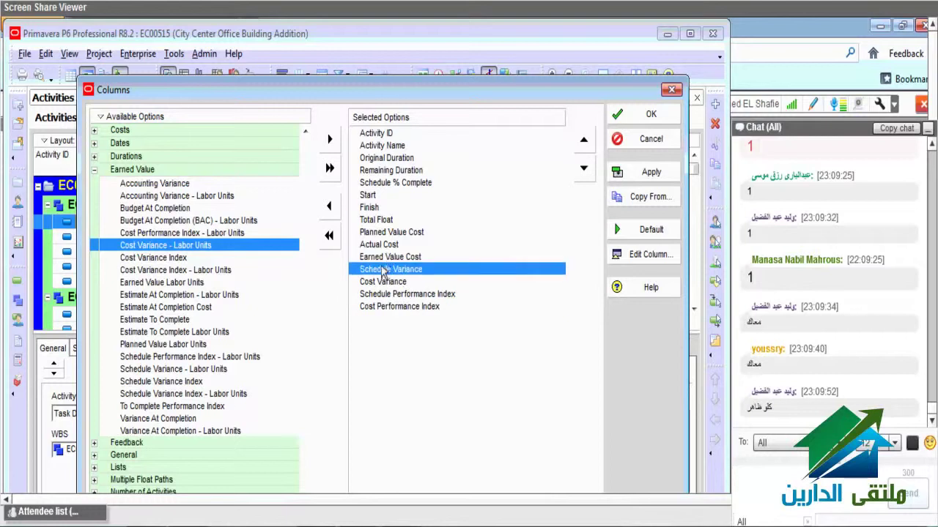
click(382, 282)
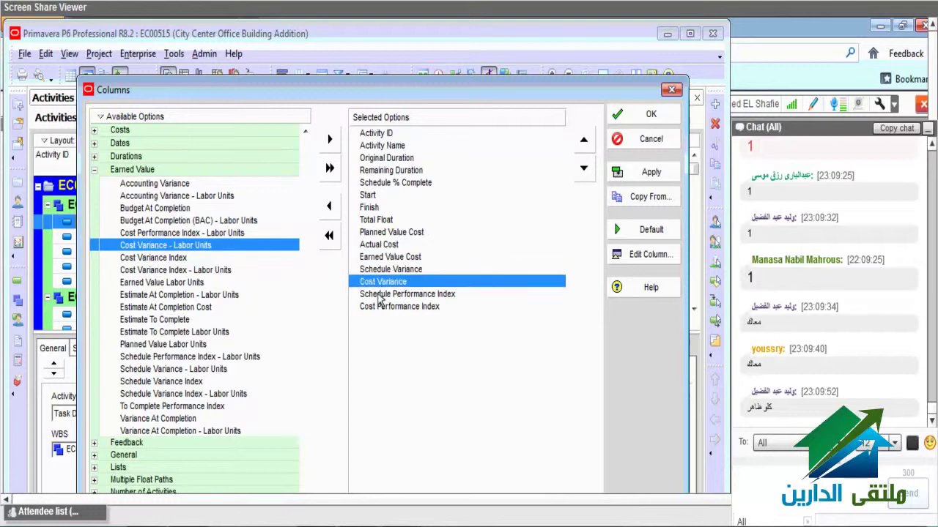
click(379, 295)
click(379, 307)
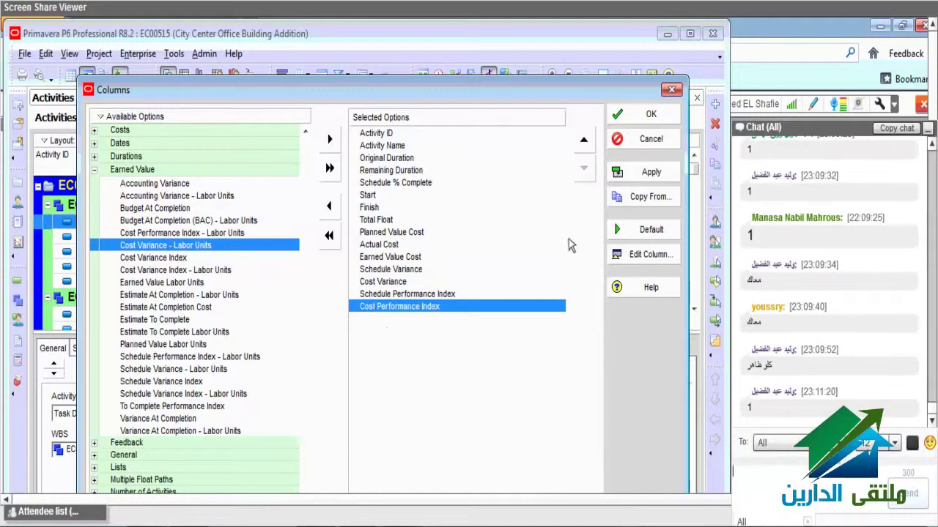
click(646, 172)
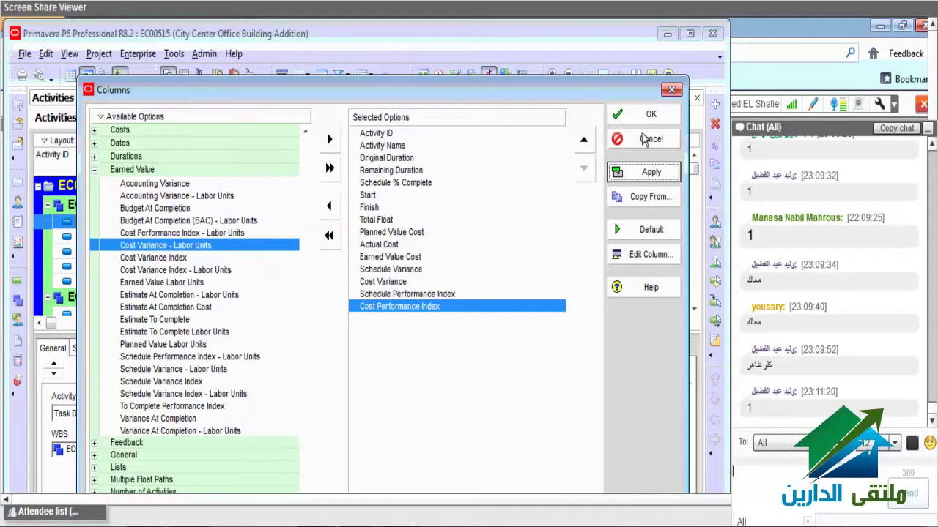
click(645, 139)
Widen the activity table over the Gantt chart and inspect the earned value columns for the D&E element and activity EC1000.
drag(563, 320, 644, 320)
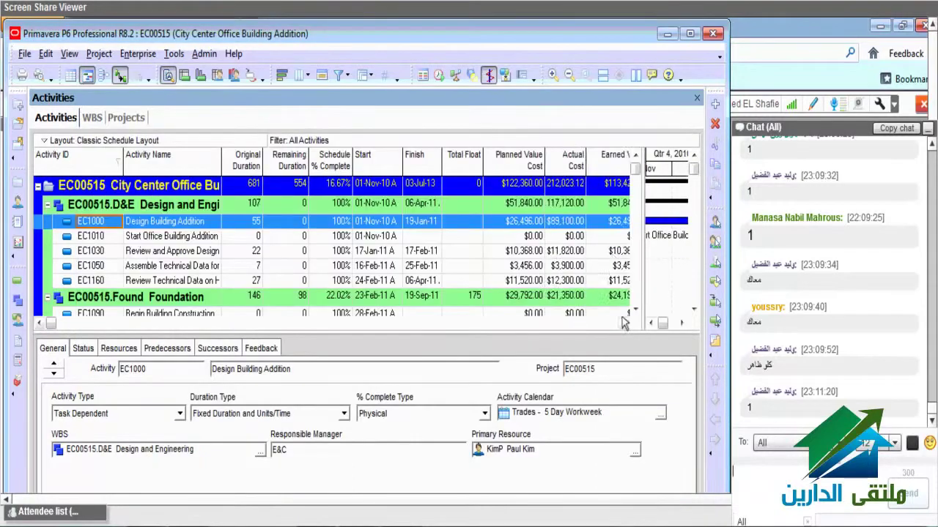
click(623, 324)
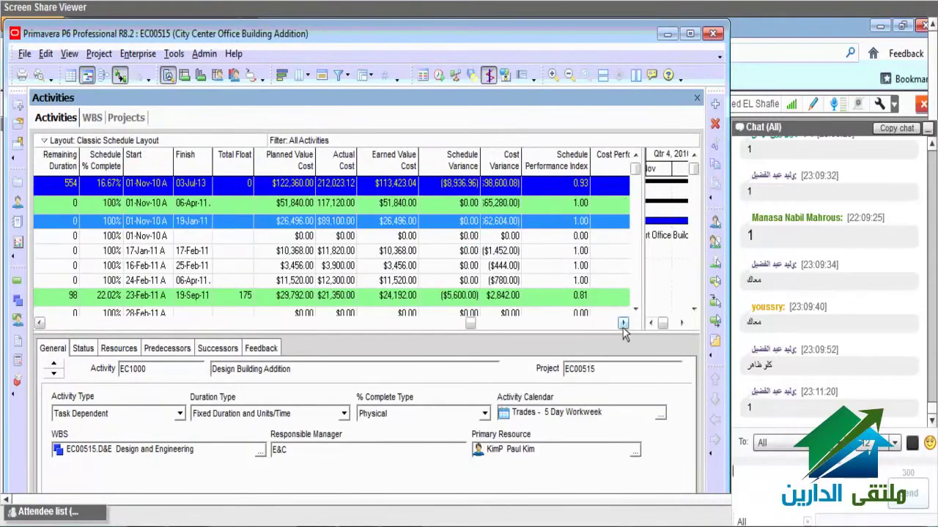
click(622, 324)
shift+click(348, 204)
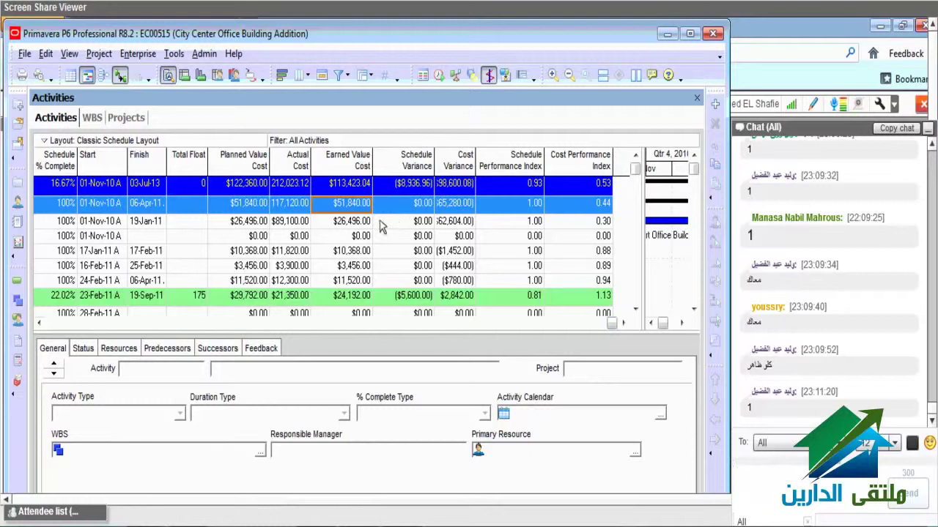
click(356, 224)
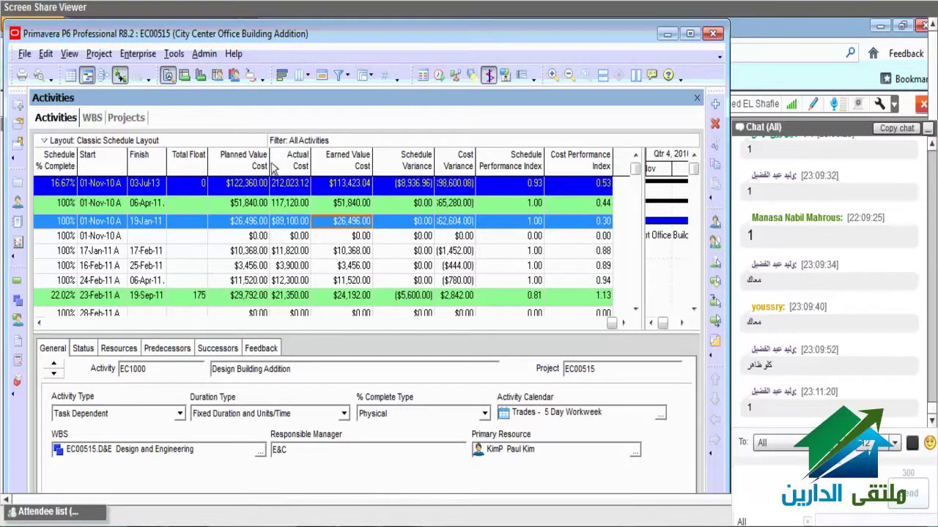
Widen the Planned Value Cost and Actual Cost columns to show full amounts, and review the earned value columns against the activities.
drag(271, 165, 281, 167)
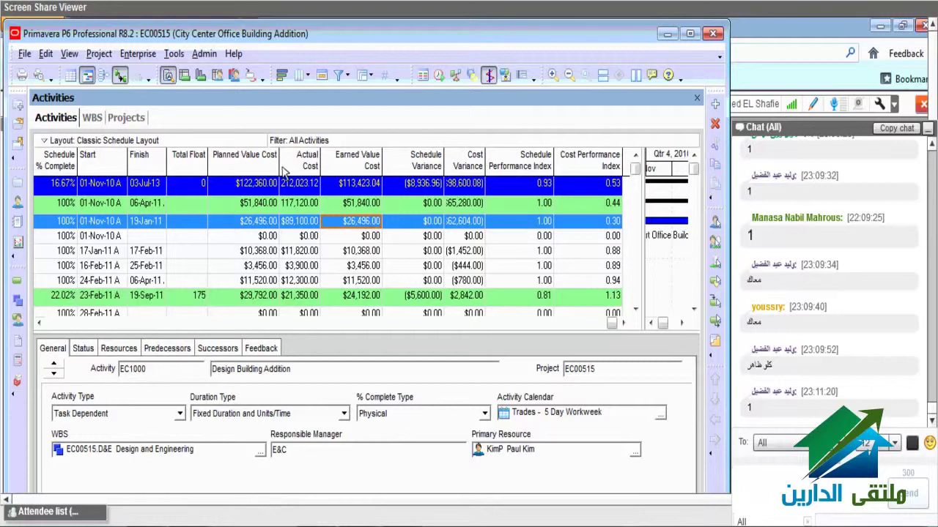
double_click(282, 170)
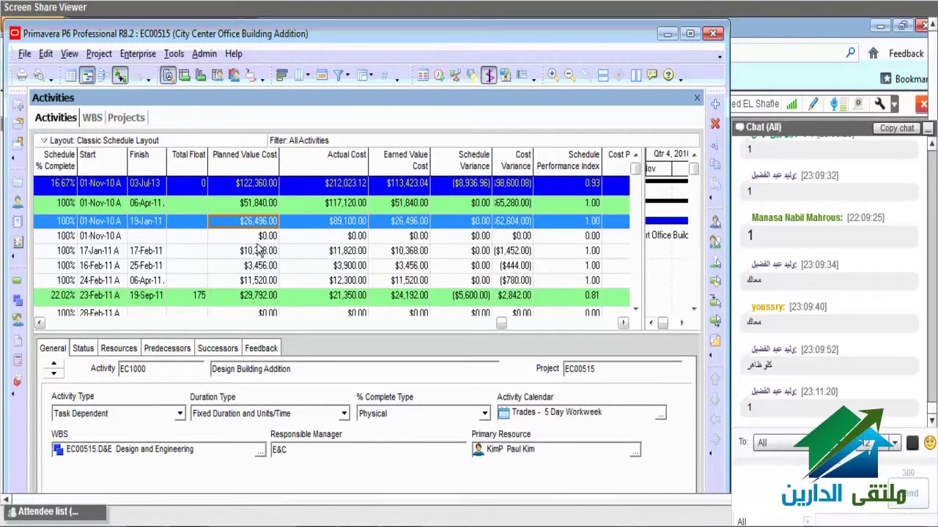
click(257, 323)
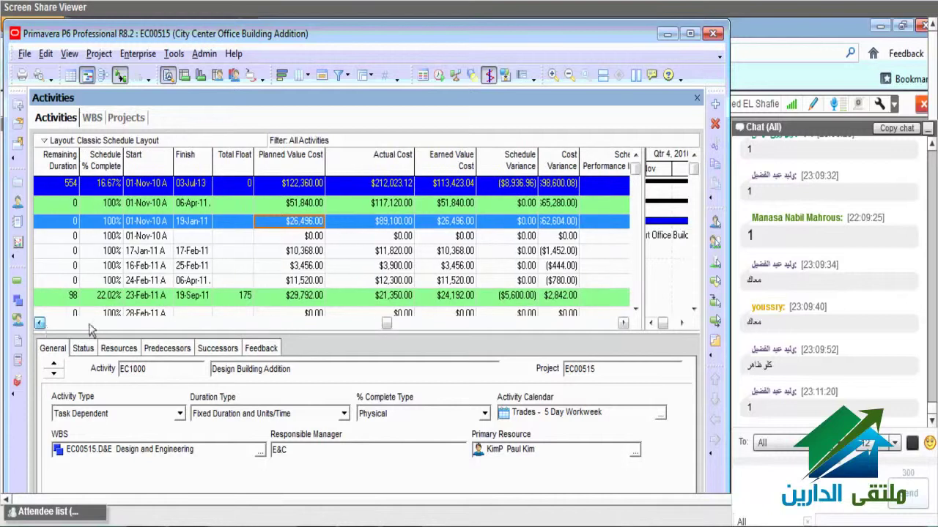
click(39, 323)
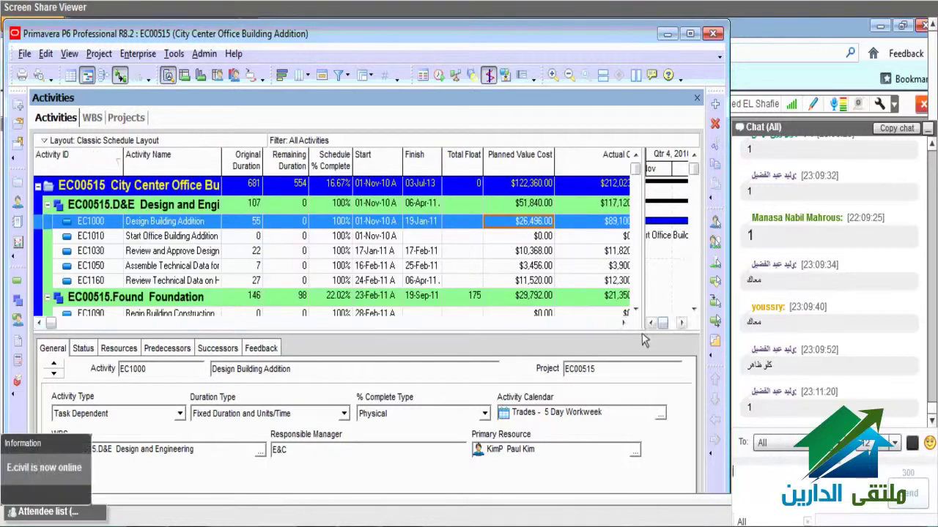
click(622, 323)
click(623, 323)
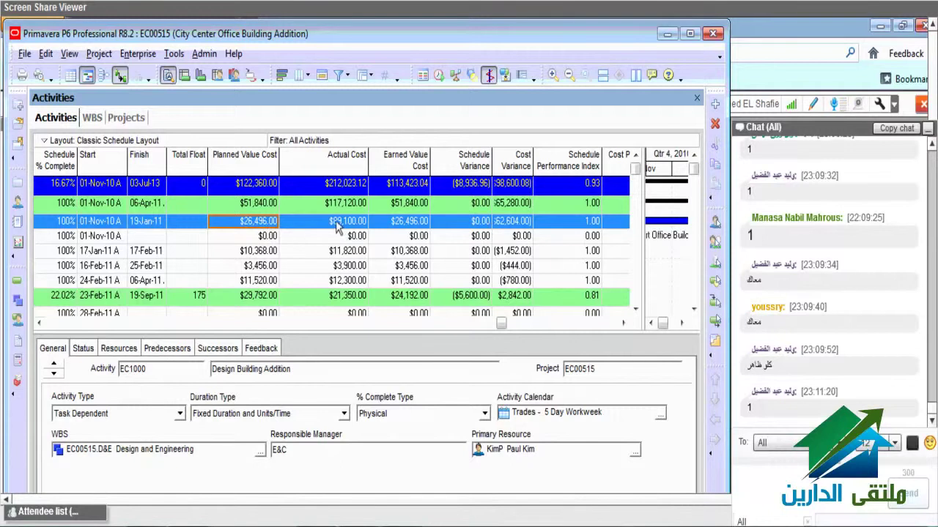
Widen the Cost Variance column and read activity EC1000's actual cost, earned value cost, variances and performance indexes.
click(338, 222)
click(404, 223)
double_click(534, 163)
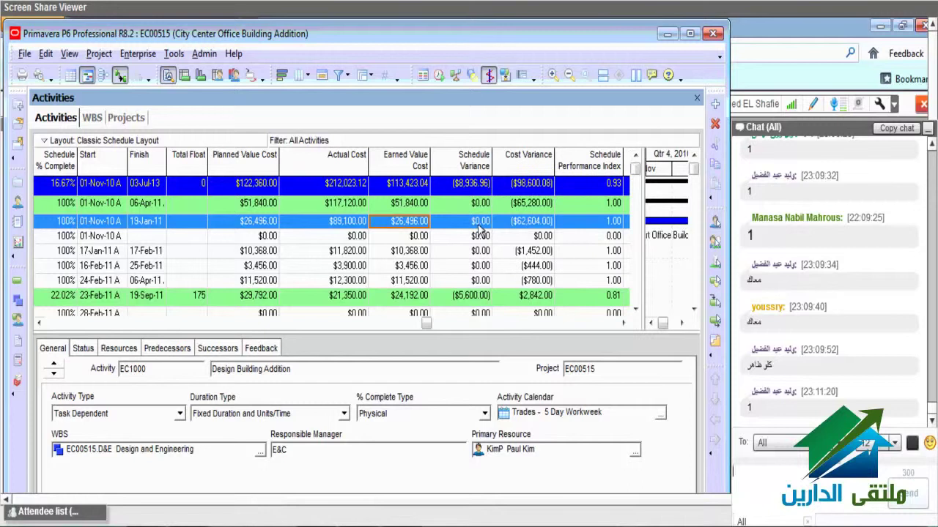
click(534, 225)
click(622, 325)
click(622, 324)
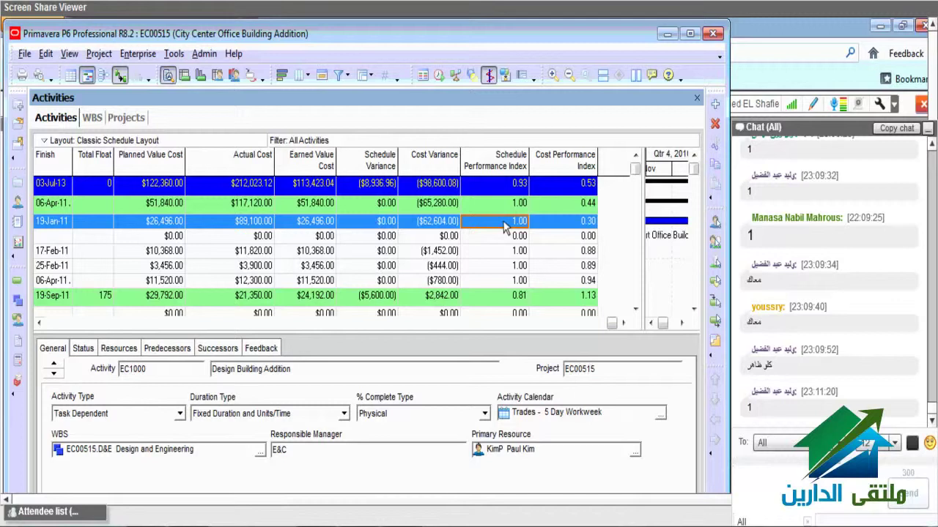
click(587, 221)
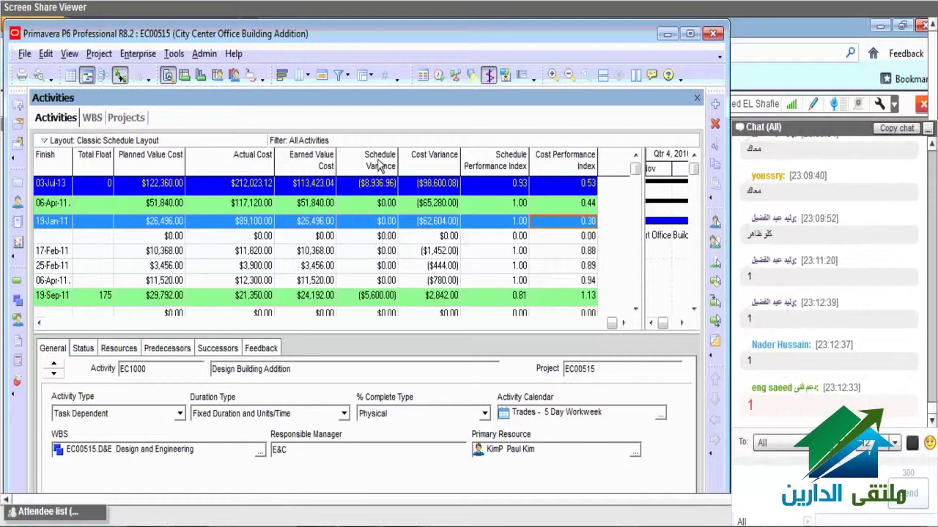
Remove the Schedule Variance, Cost Variance, Schedule Performance Index and Cost Performance Index columns from the activity table's selected columns.
right_click(379, 164)
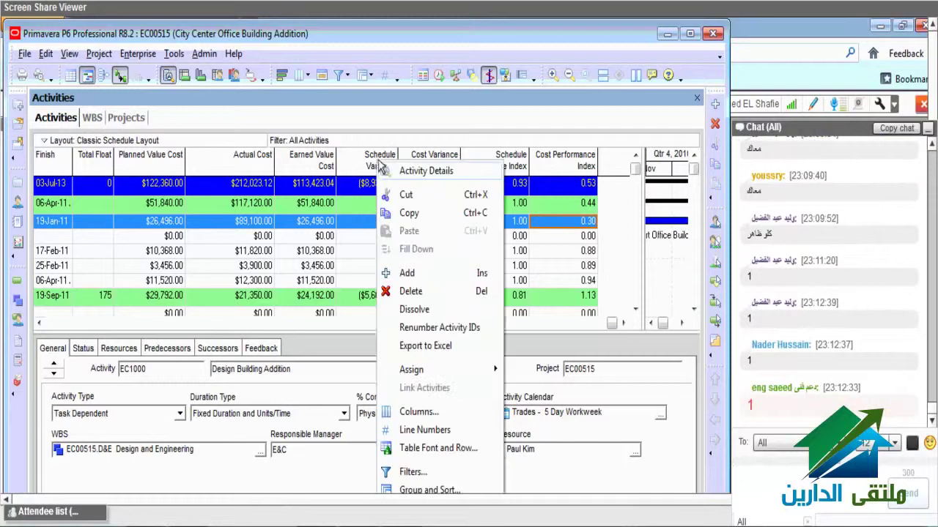
click(424, 411)
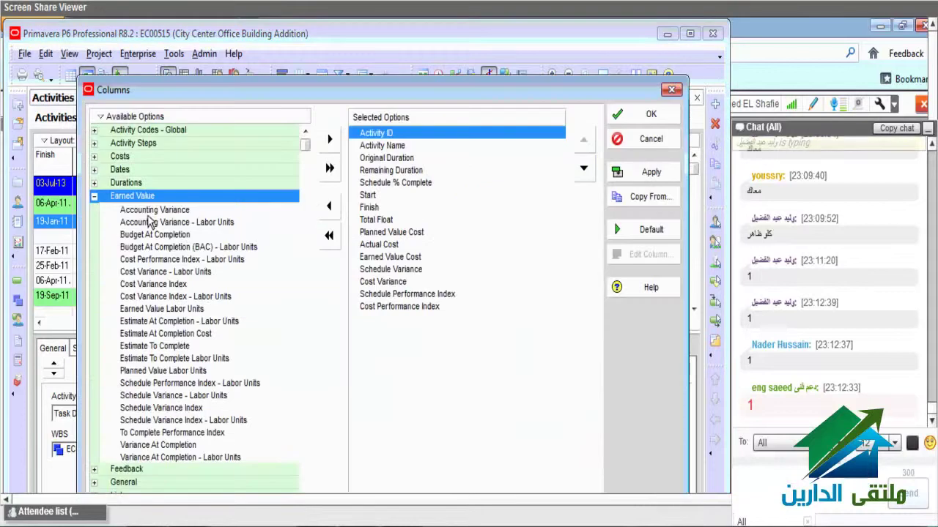
double_click(421, 359)
double_click(407, 315)
double_click(388, 282)
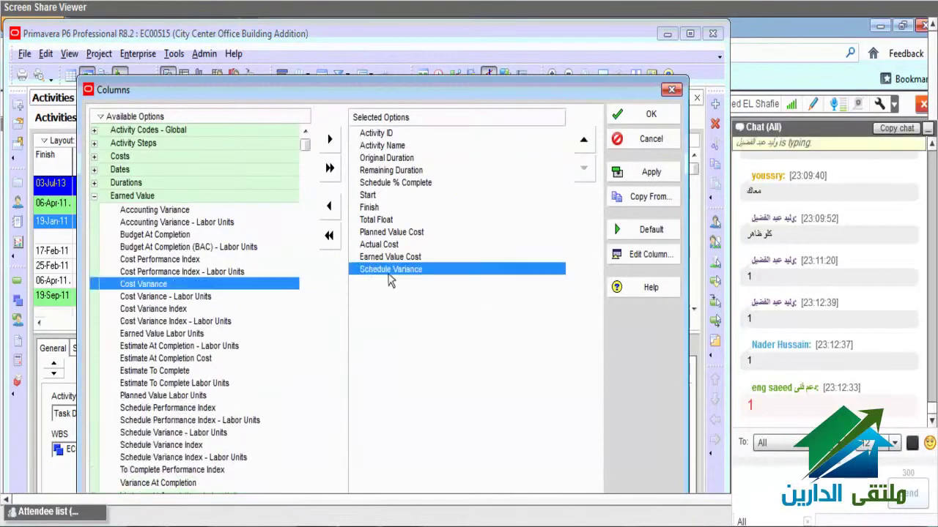
double_click(388, 268)
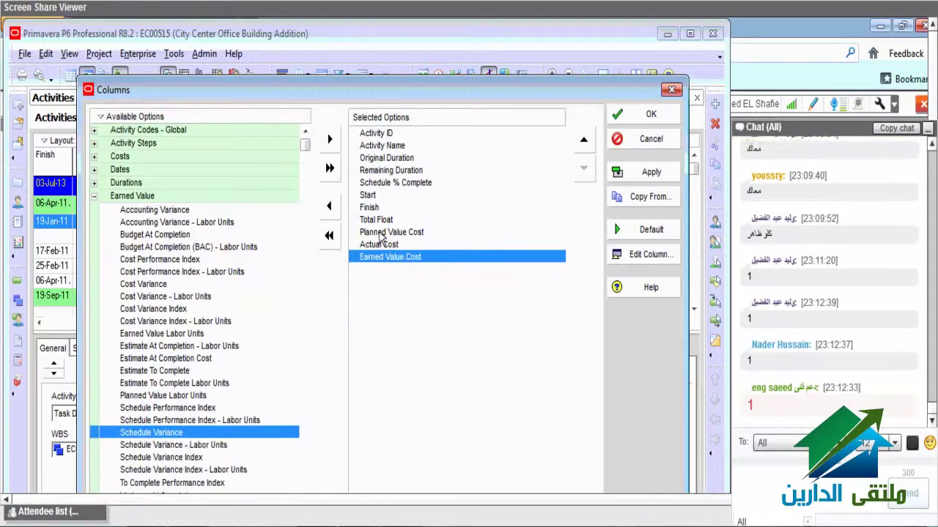
click(380, 242)
click(381, 256)
Add the To Complete Performance Index and Variance At Completion columns after Earned Value Cost in the selected columns.
click(176, 321)
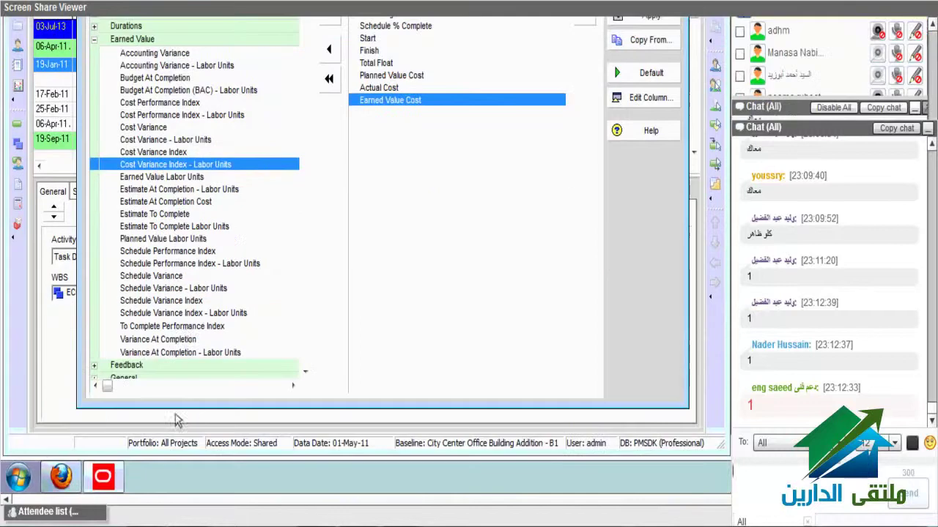
double_click(188, 328)
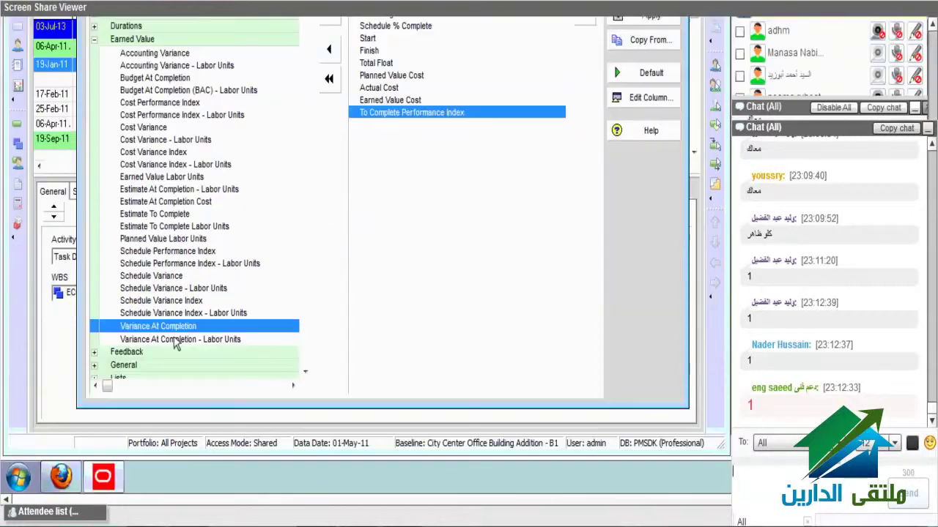
double_click(176, 330)
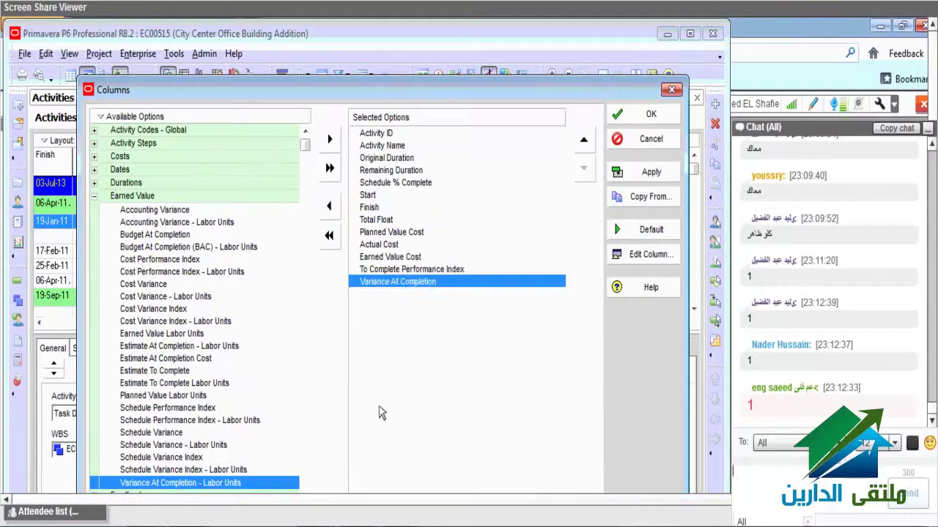
click(404, 270)
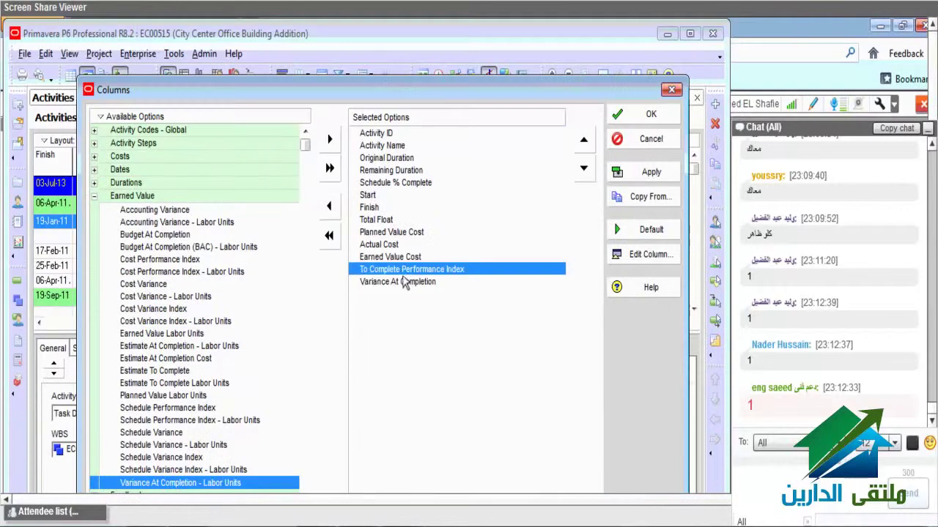
click(401, 282)
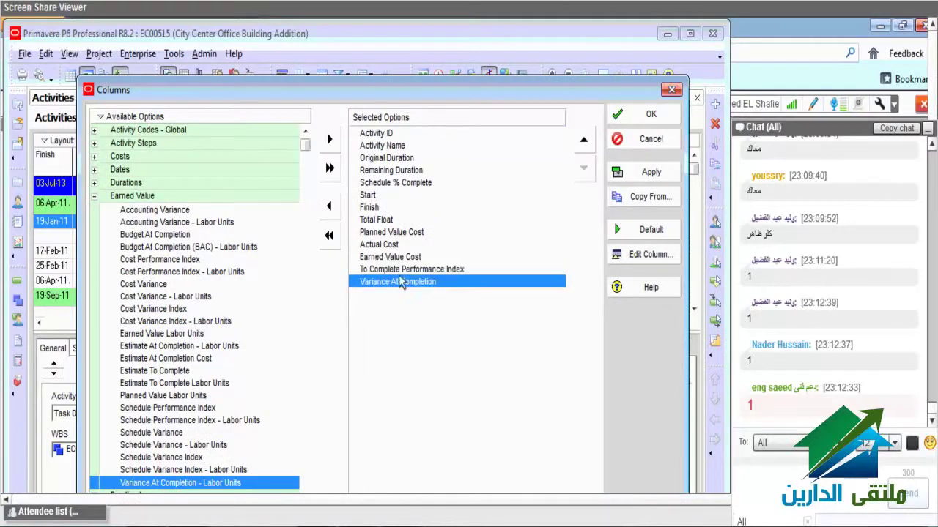
Add the Estimate To Complete and Estimate At Completion Cost columns to the end of the selected columns.
click(152, 371)
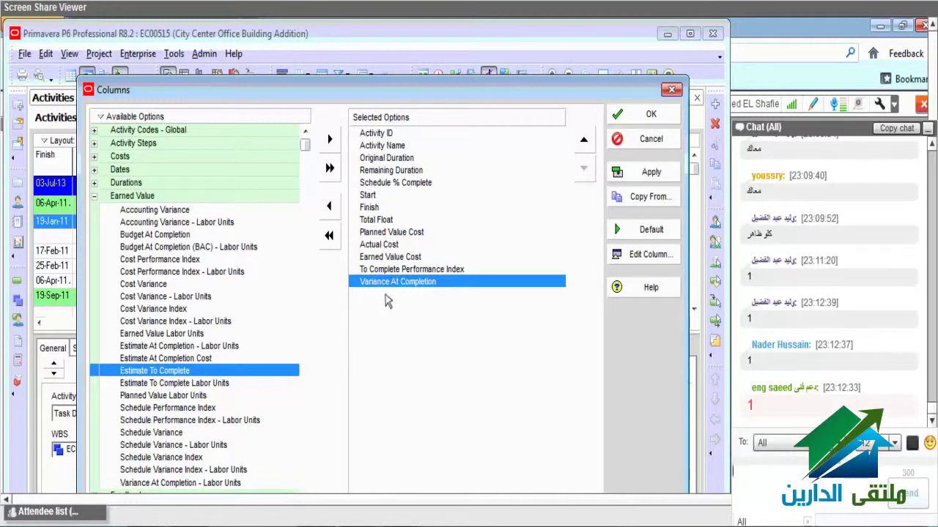
double_click(162, 373)
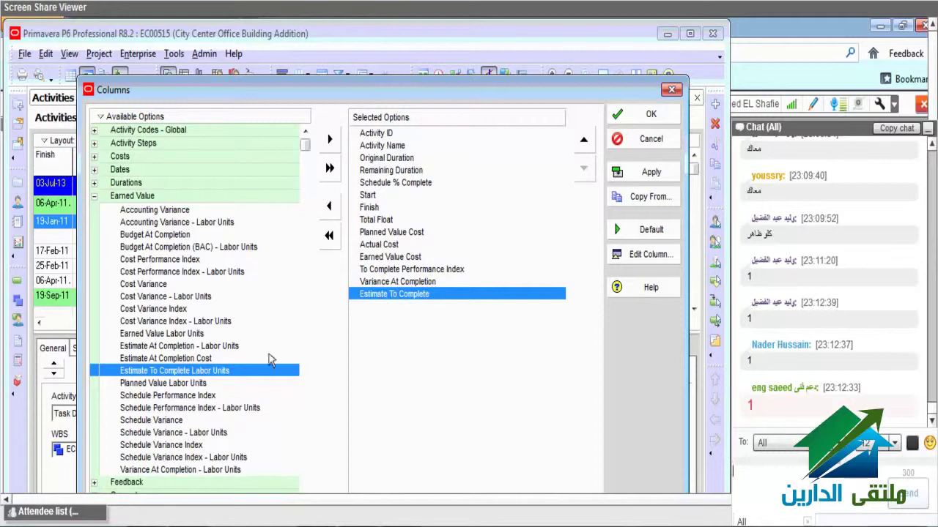
click(189, 359)
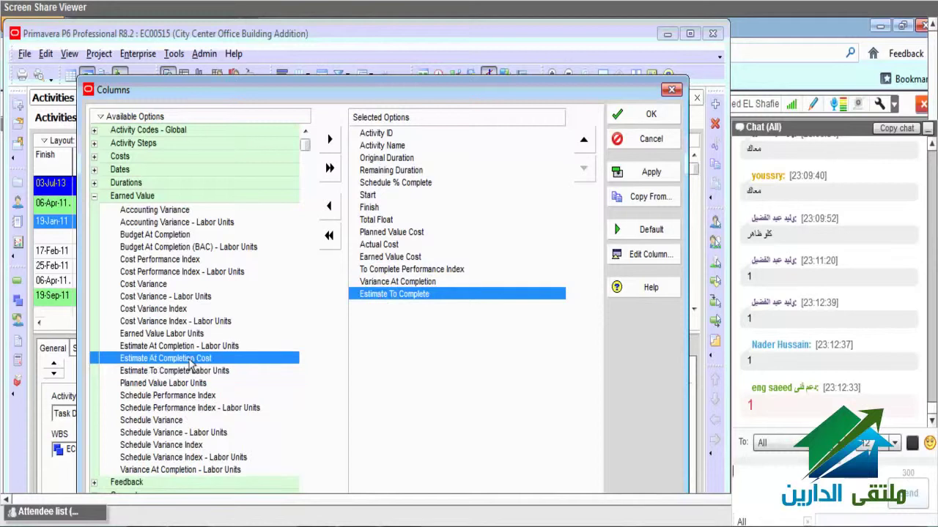
double_click(179, 363)
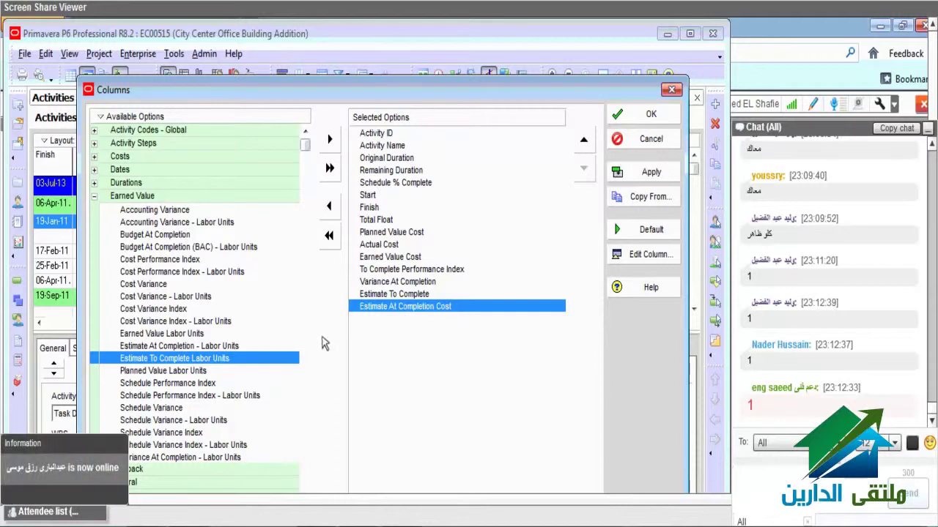
Look through the remaining available Earned Value columns, including the schedule, cost and accounting variance options and their labor units versions.
click(176, 371)
click(173, 408)
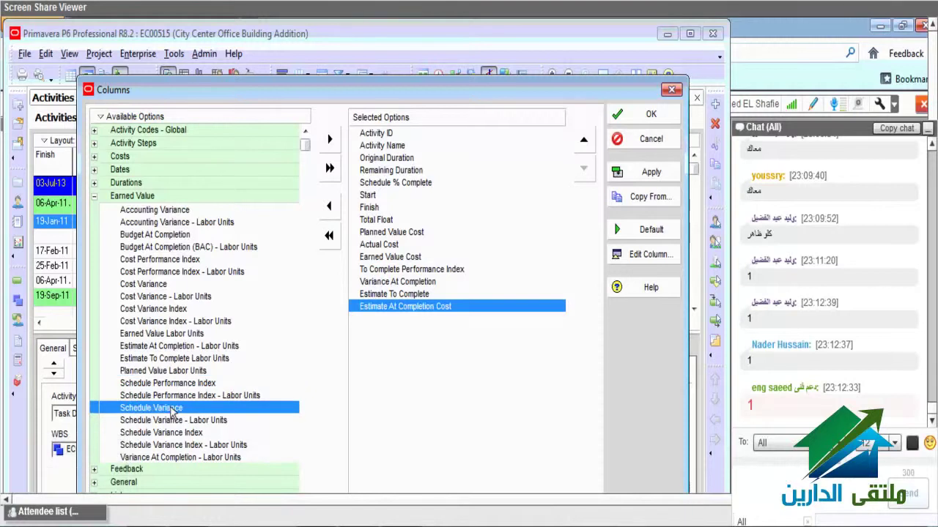
click(181, 457)
click(183, 445)
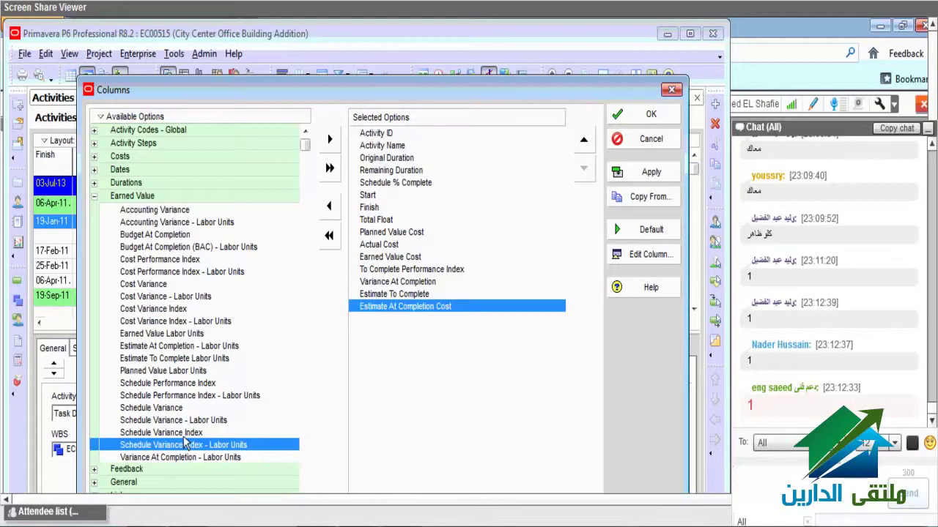
click(183, 408)
click(181, 395)
click(181, 371)
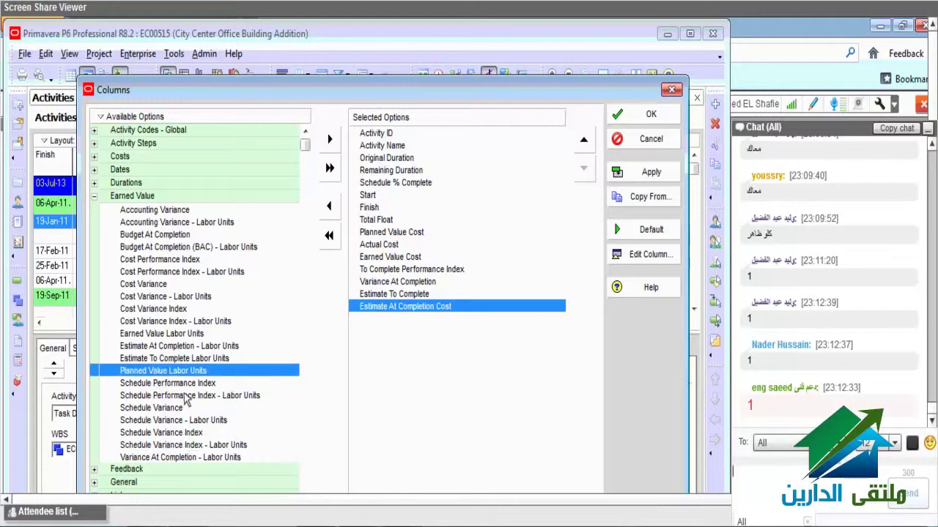
click(180, 323)
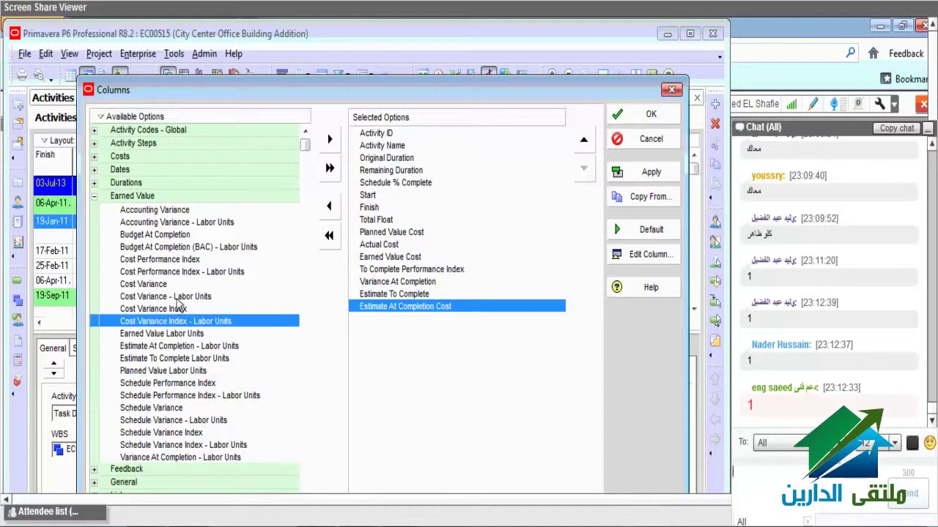
click(175, 211)
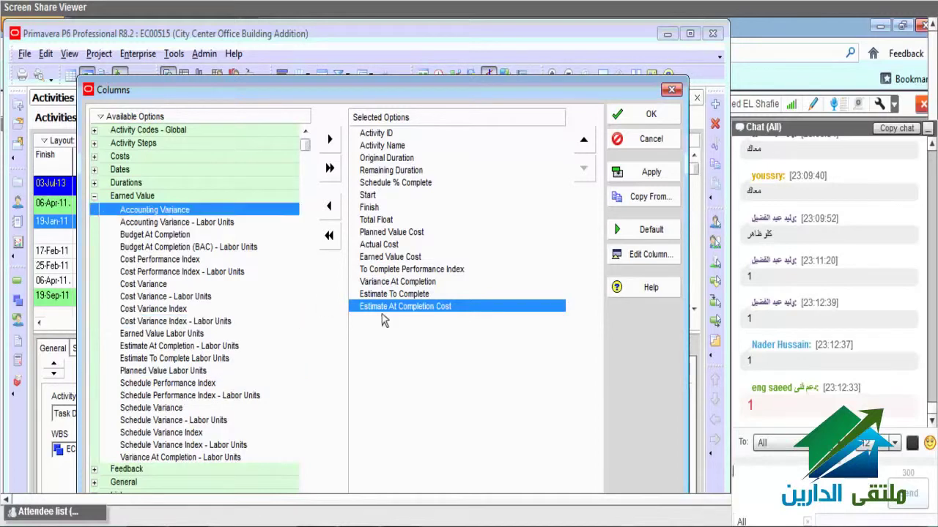
Browse the available Dates columns, apply the selected column set to the activity table and close the column selection.
click(94, 195)
click(93, 170)
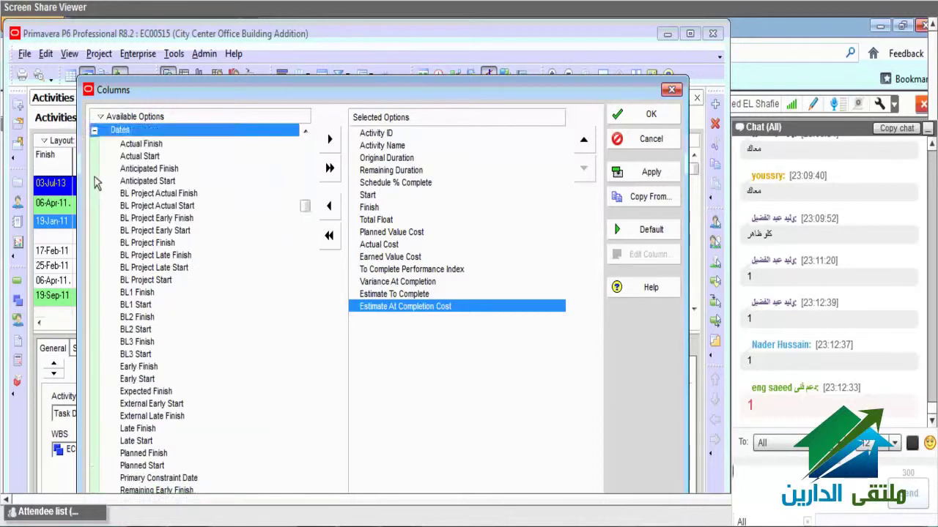
scroll(178, 376, down, 3)
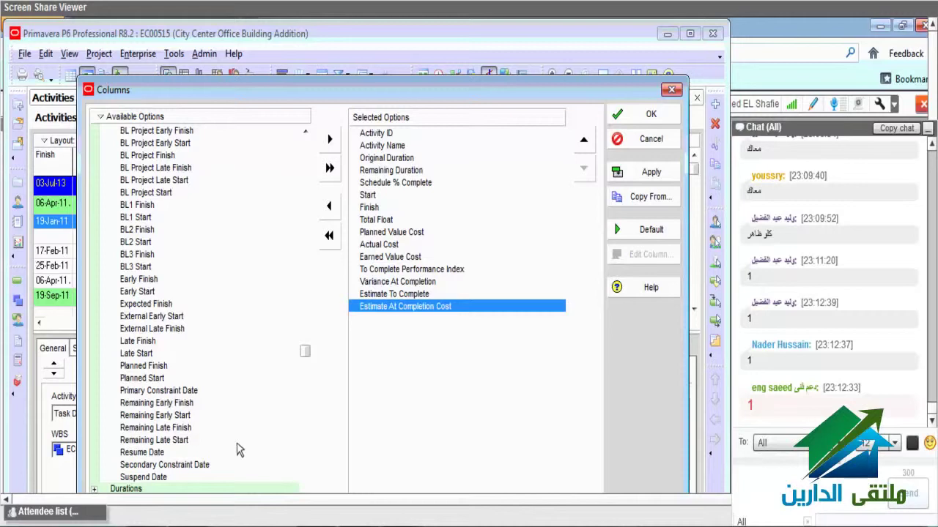
scroll(237, 449, up, 3)
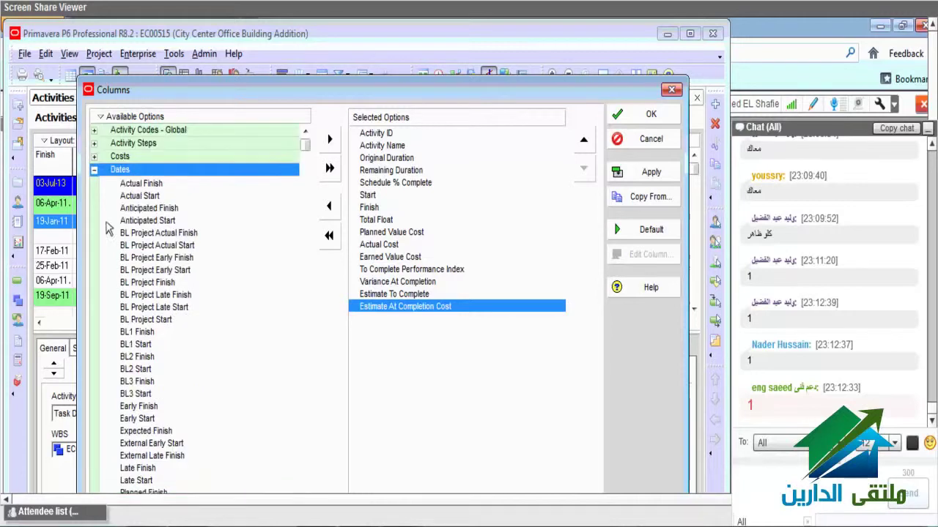
click(95, 171)
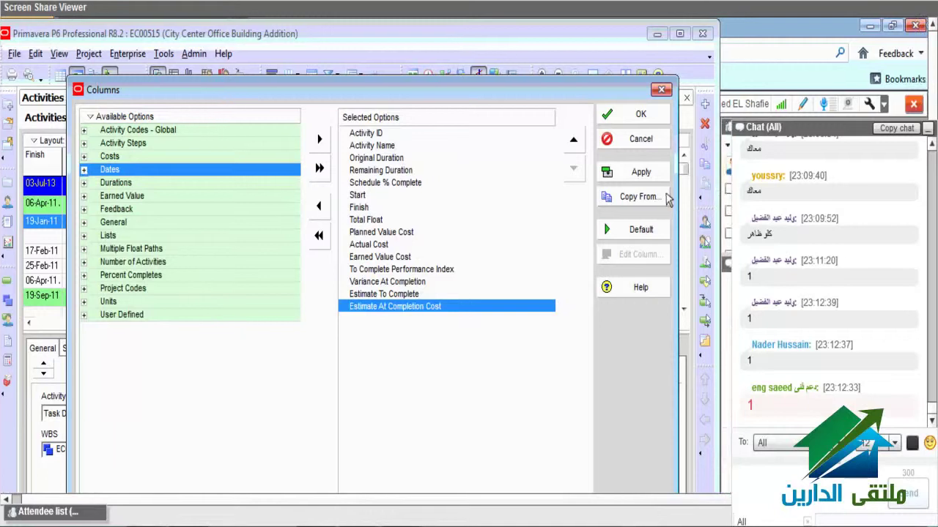
click(641, 172)
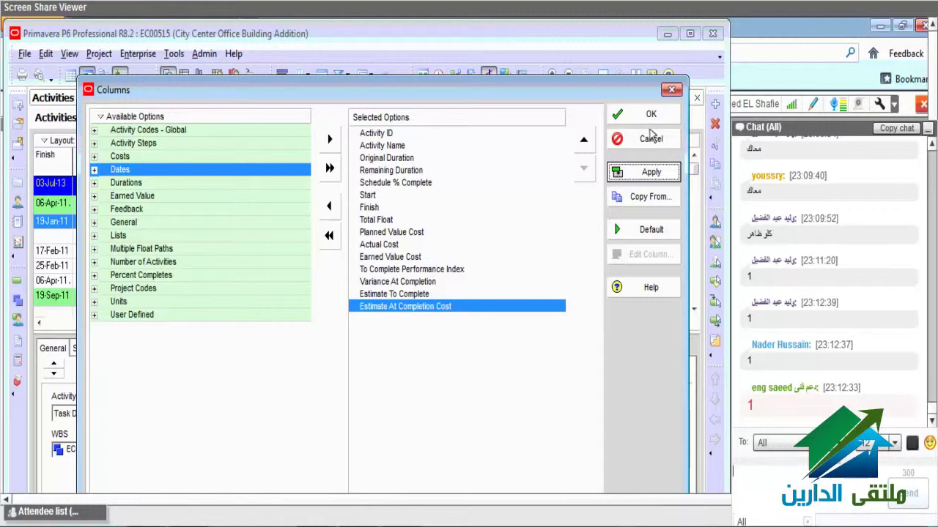
click(649, 132)
Examine the To Complete Performance Index, Variance At Completion and estimate columns across the activities, ending on activity EC1190.
click(570, 251)
scroll(570, 255, down, 1)
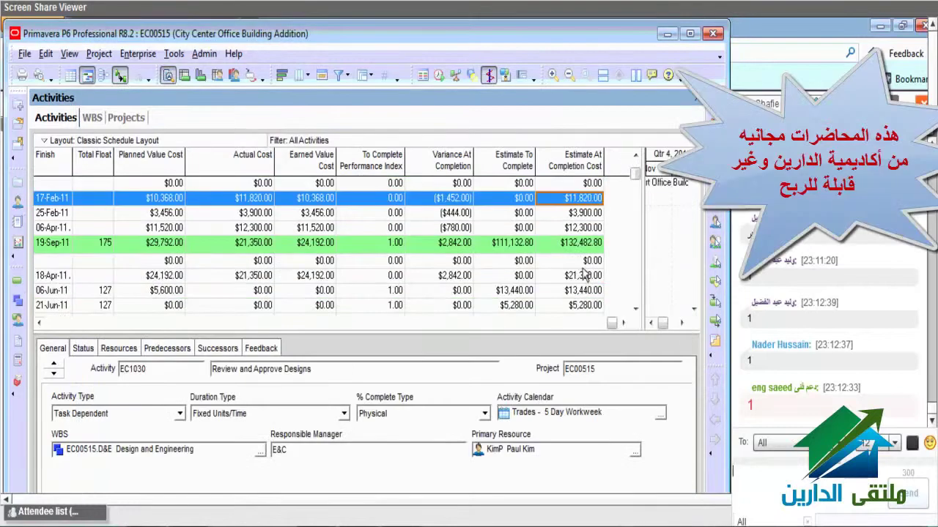
scroll(585, 275, down, 1)
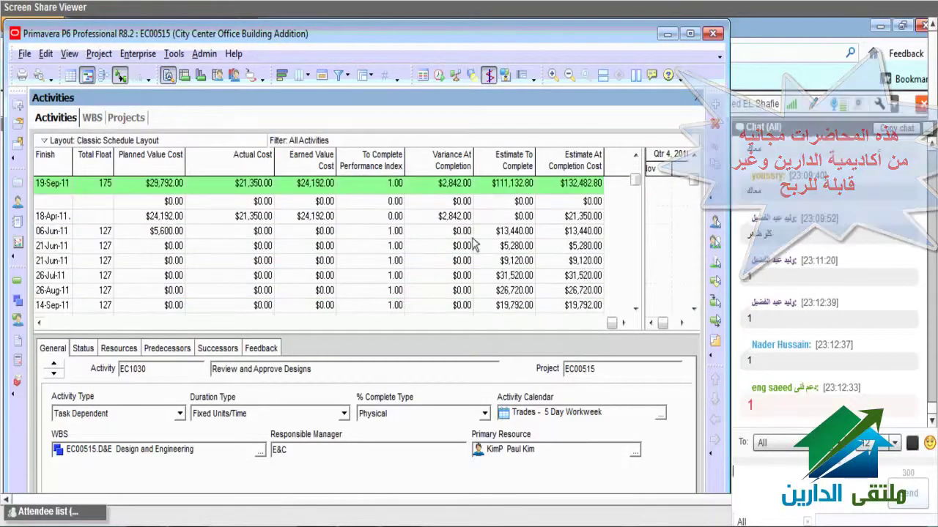
click(373, 218)
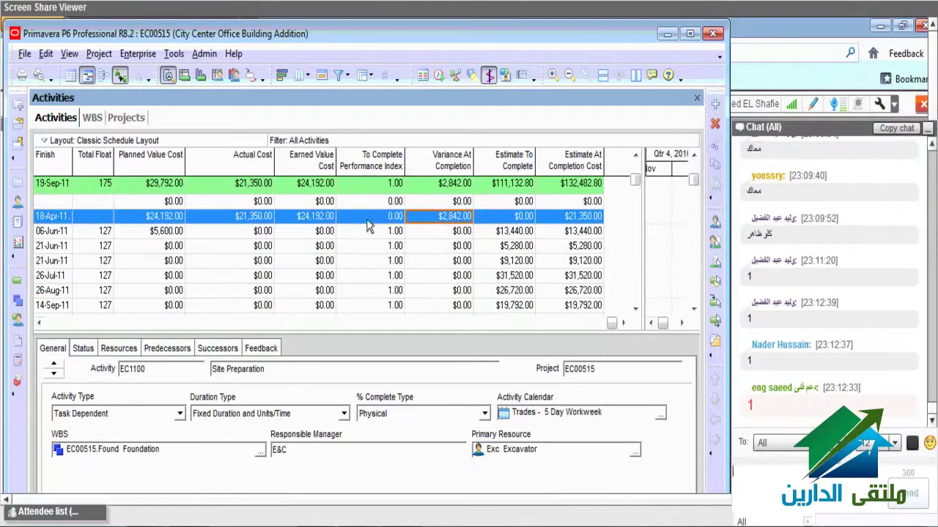
scroll(377, 234, down, 1)
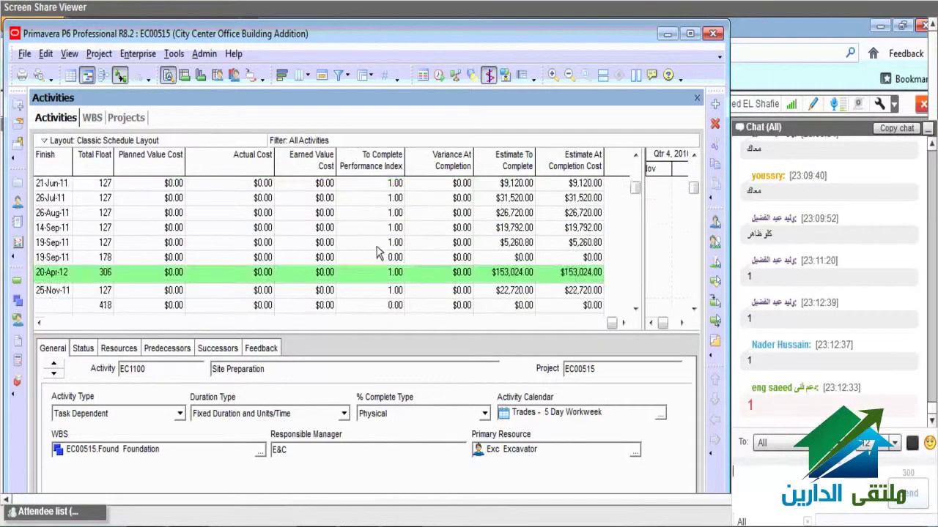
scroll(375, 281, down, 2)
scroll(375, 281, down, 2)
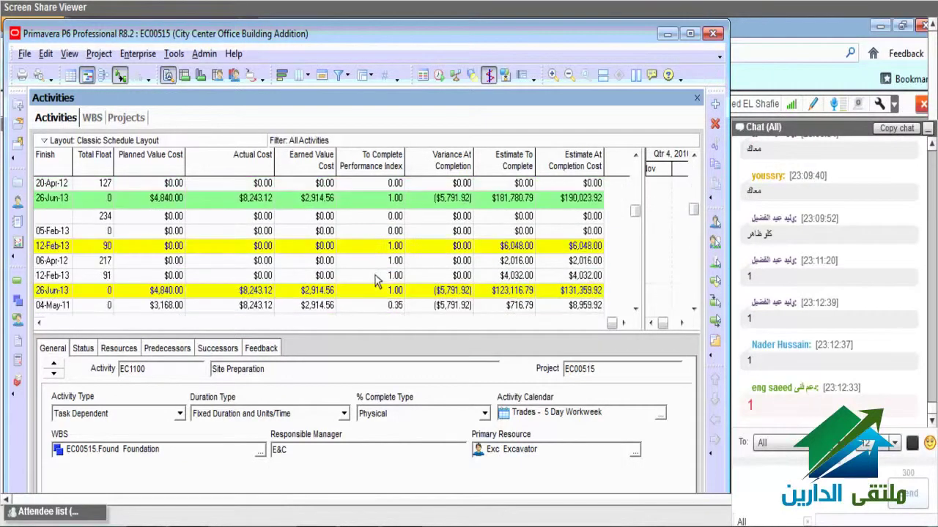
scroll(375, 281, down, 1)
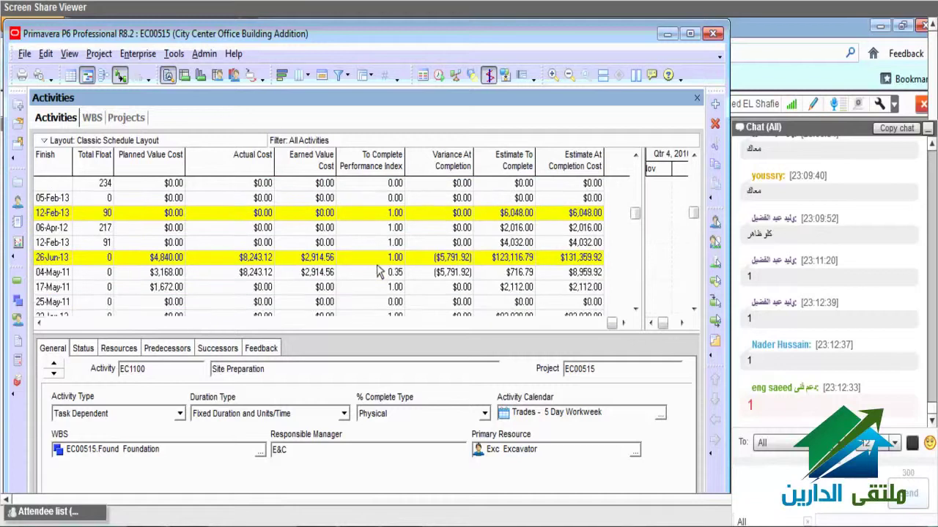
click(379, 272)
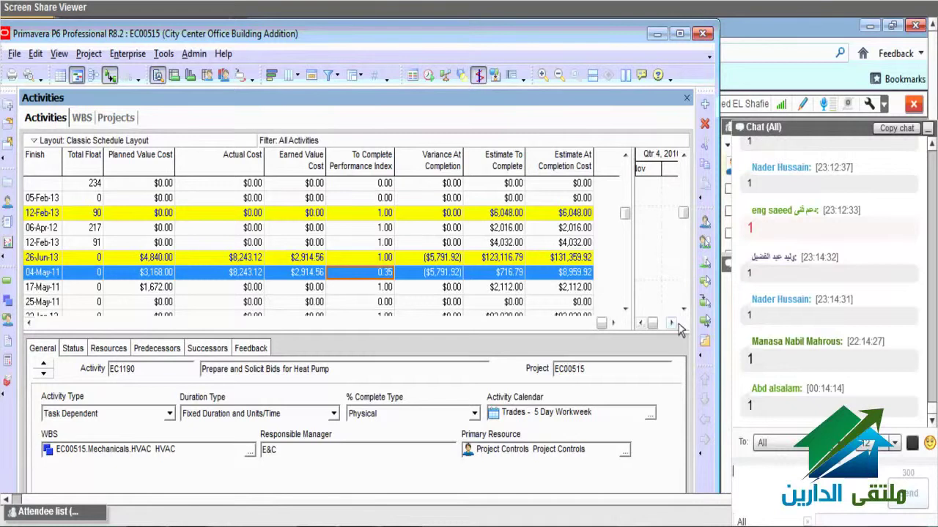
Narrow the activity table to give more room to the Gantt chart around activity EC1190.
drag(633, 315, 428, 302)
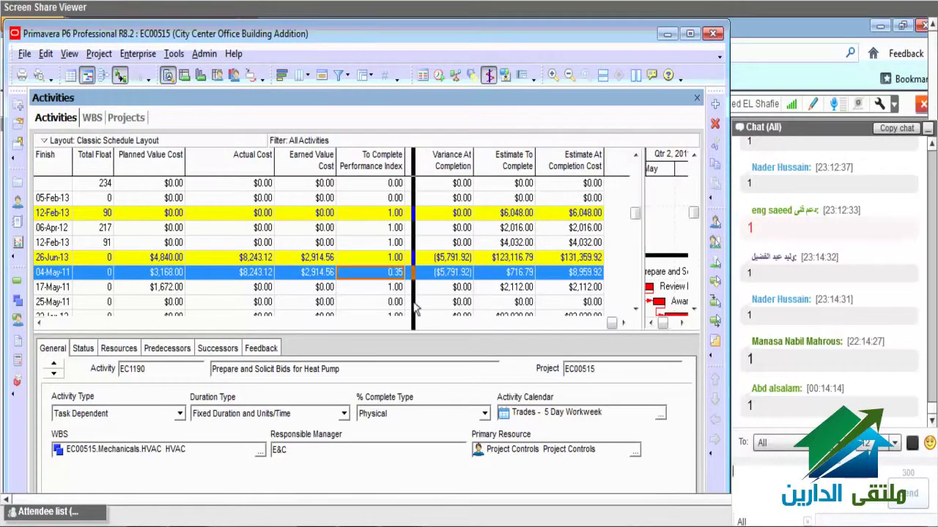
click(421, 323)
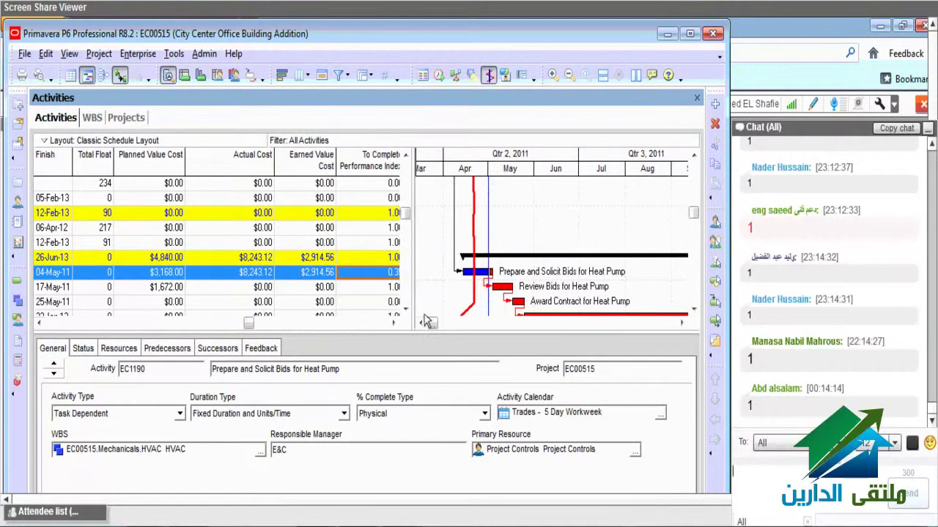
Widen the activity table and examine the To Complete Performance Index and Variance At Completion of activity EC1190.
drag(421, 306, 469, 306)
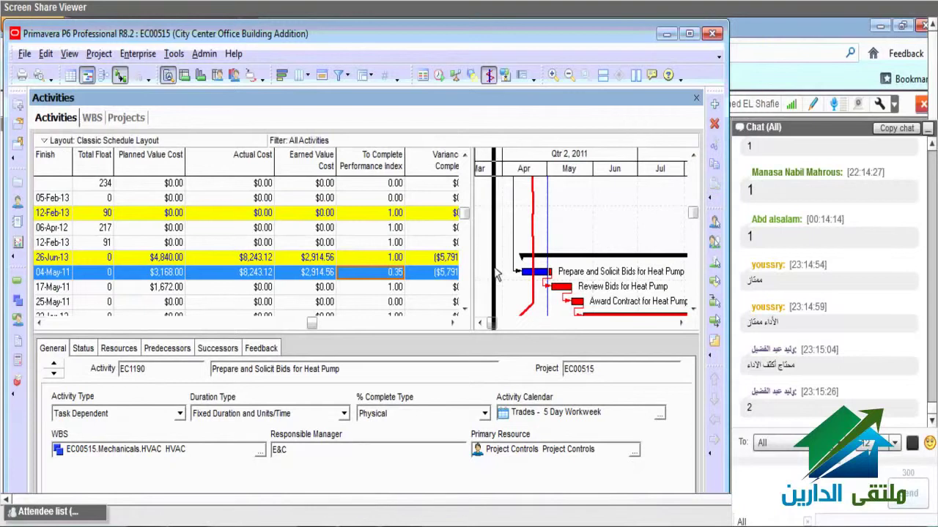
drag(496, 274, 497, 273)
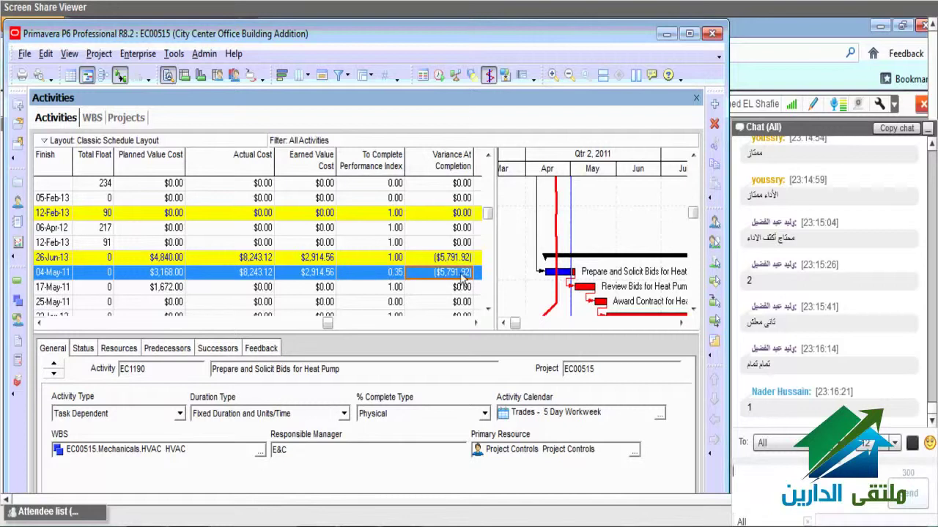
click(462, 276)
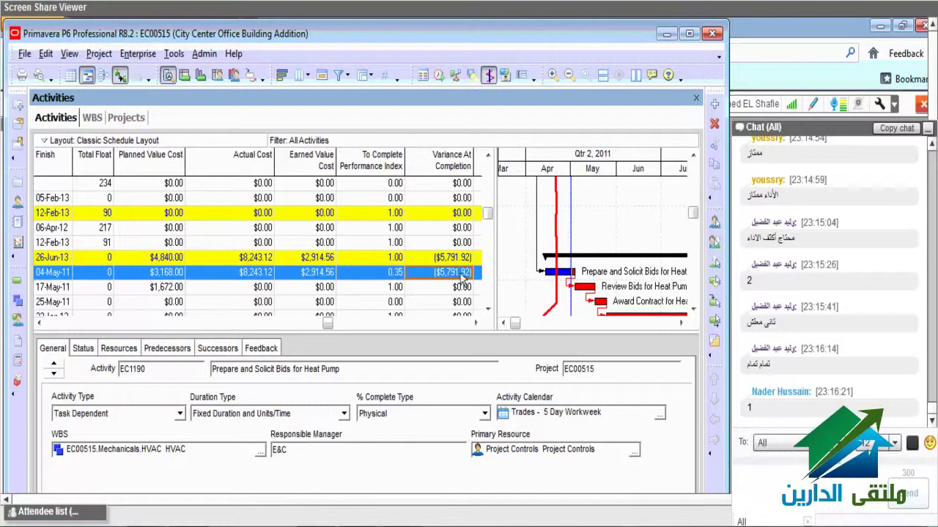
click(381, 280)
Show the Activity Usage Profile below the activities and narrow the activity table to give the chart more room.
drag(404, 160, 395, 293)
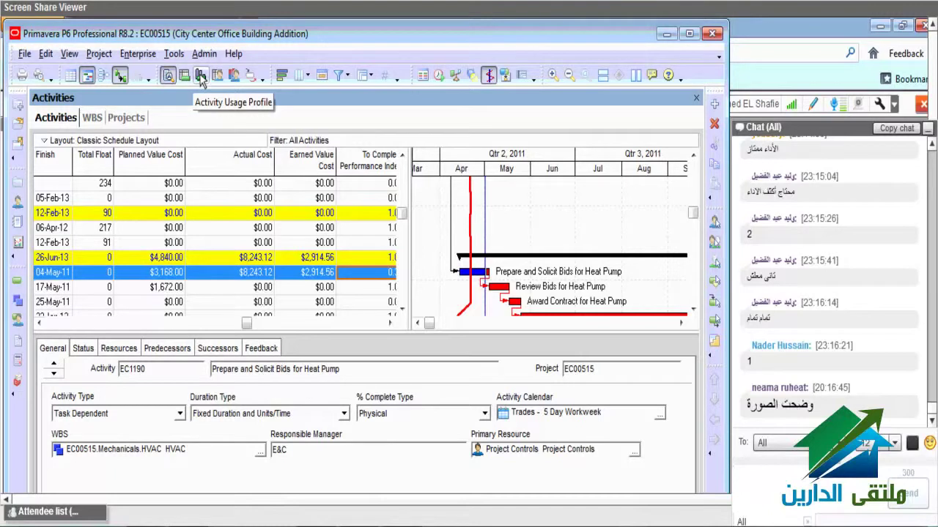
click(73, 58)
mouse_move(110, 114)
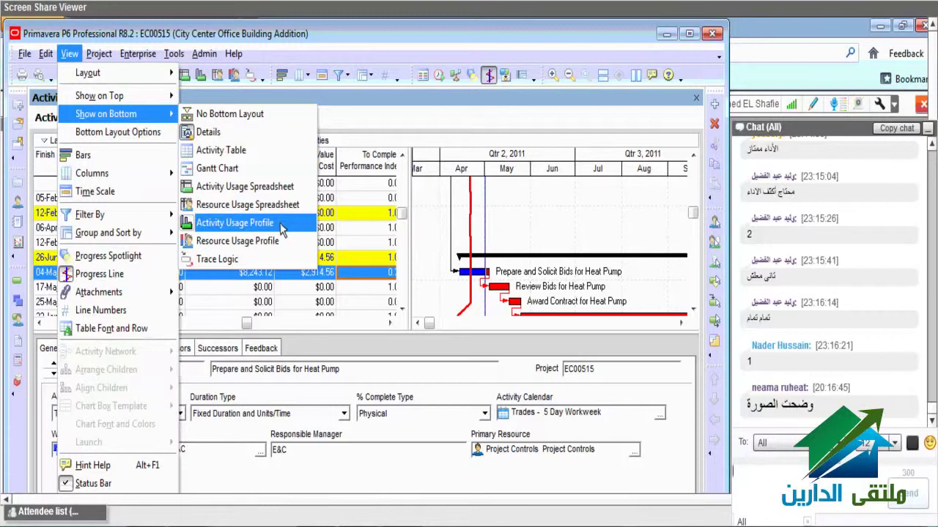
click(283, 230)
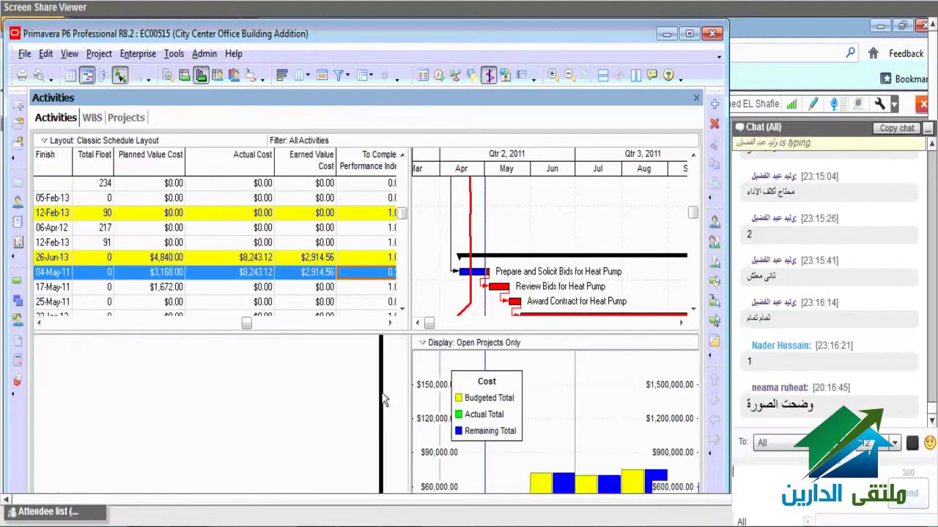
drag(382, 399, 381, 399)
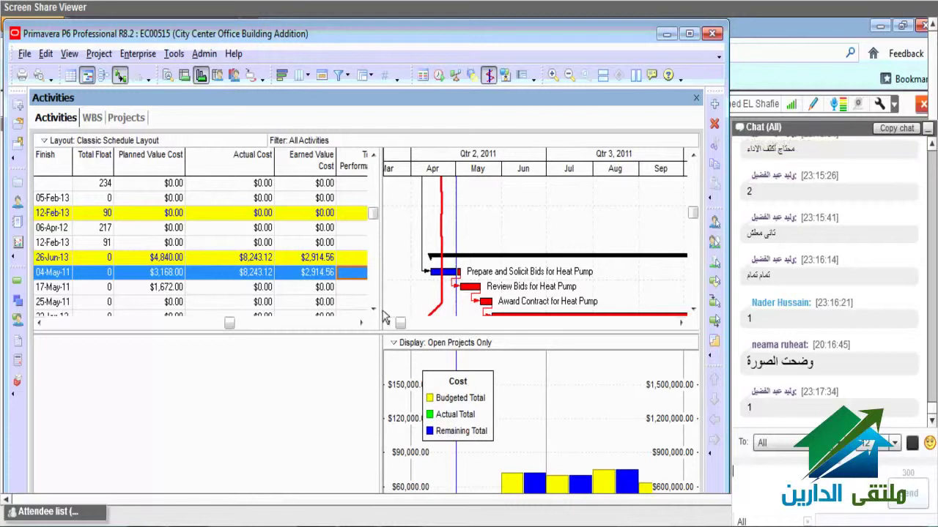
drag(384, 318, 358, 373)
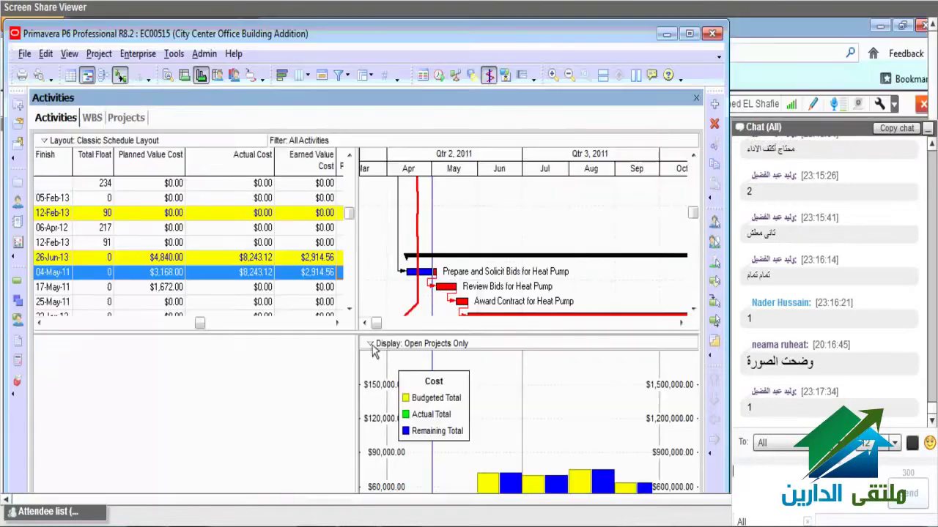
Open the Activity Usage Profile options and set the profile to display Cost.
click(372, 346)
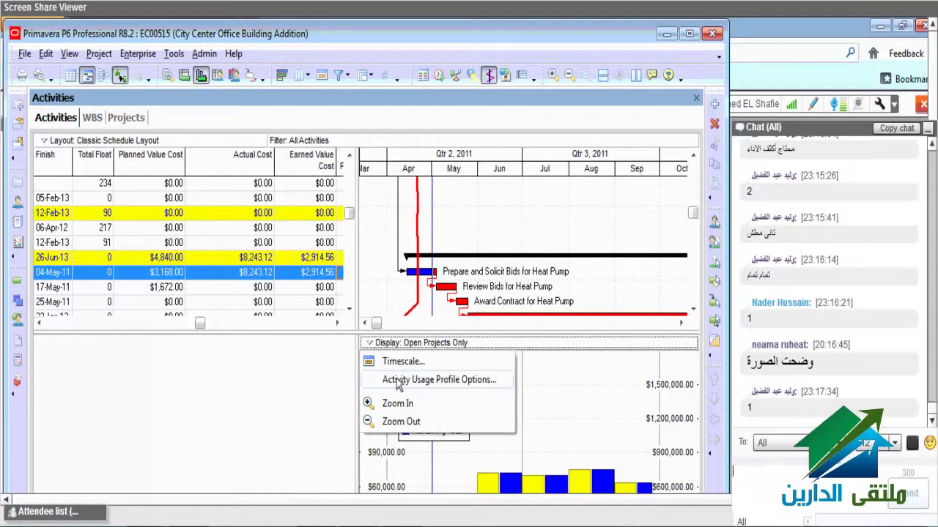
click(318, 406)
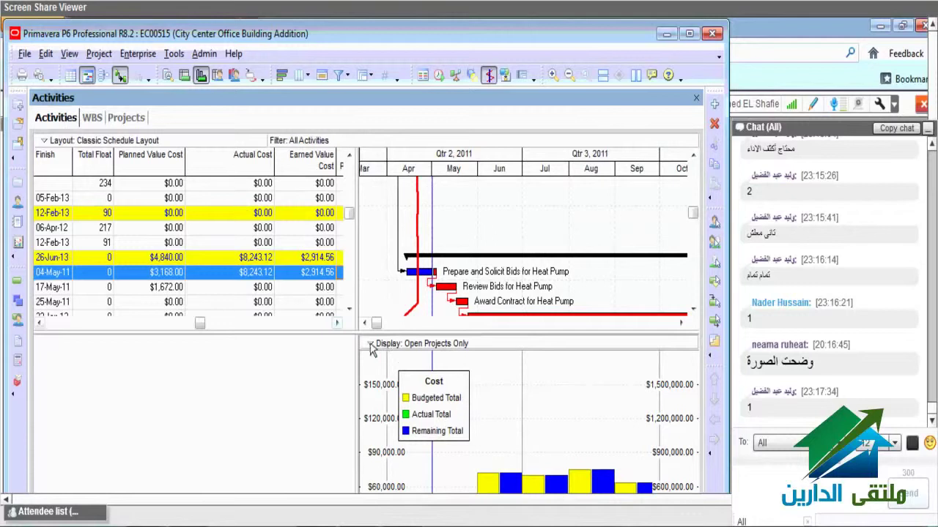
click(371, 343)
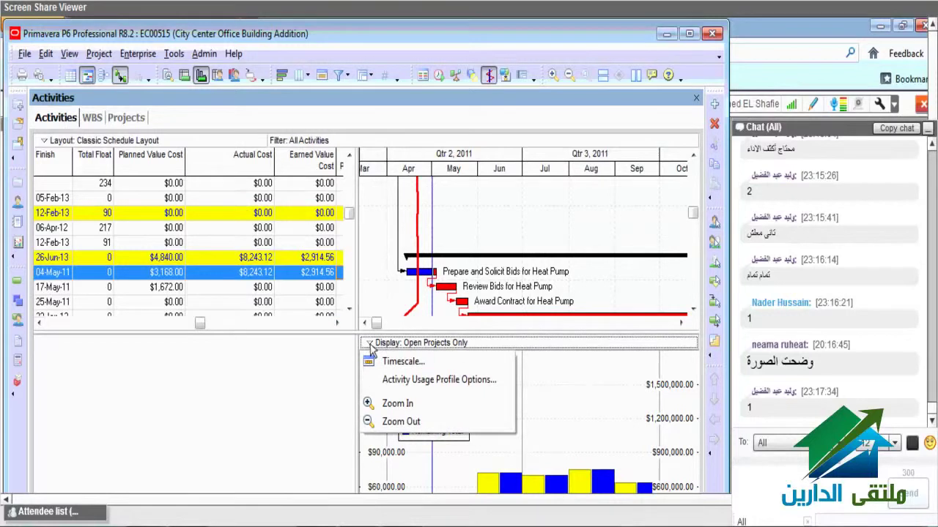
click(487, 386)
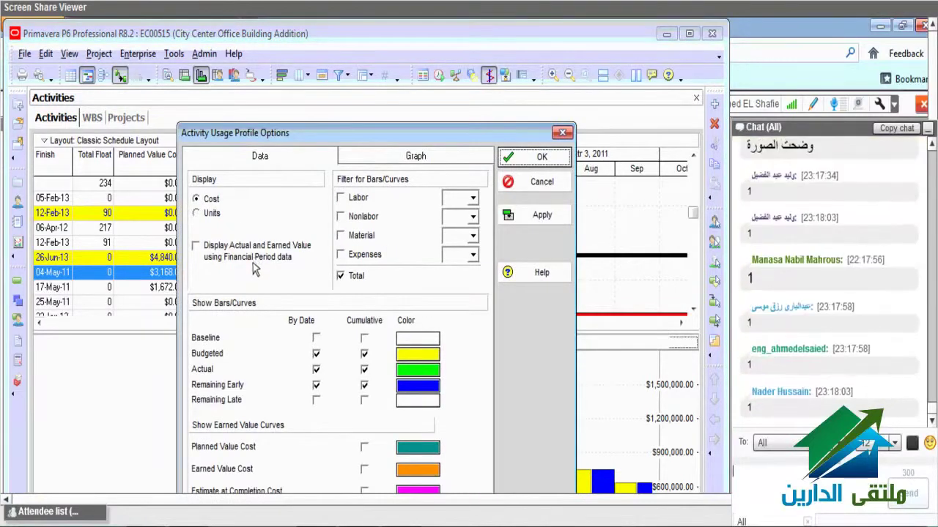
click(198, 200)
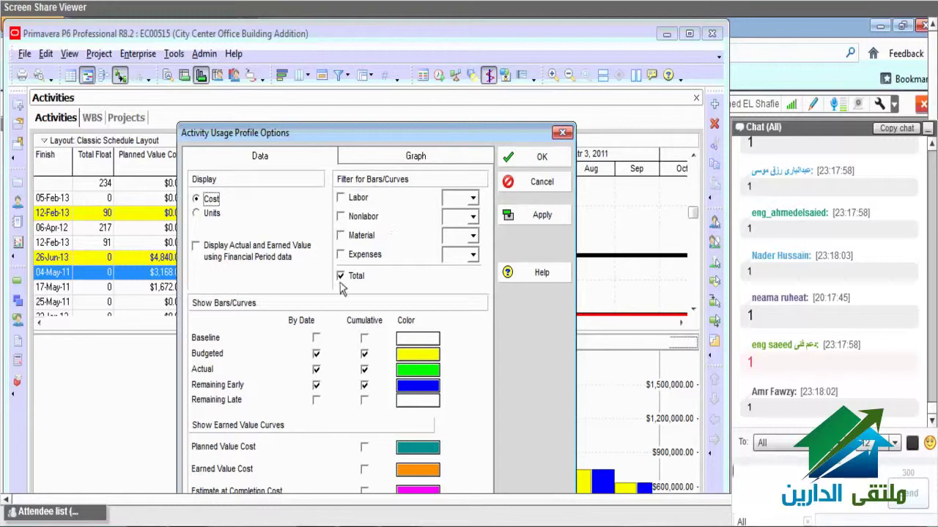
Turn off the by-date bars and cumulative curves for Budgeted, Actual and Remaining Early, and apply the change to the profile.
click(316, 369)
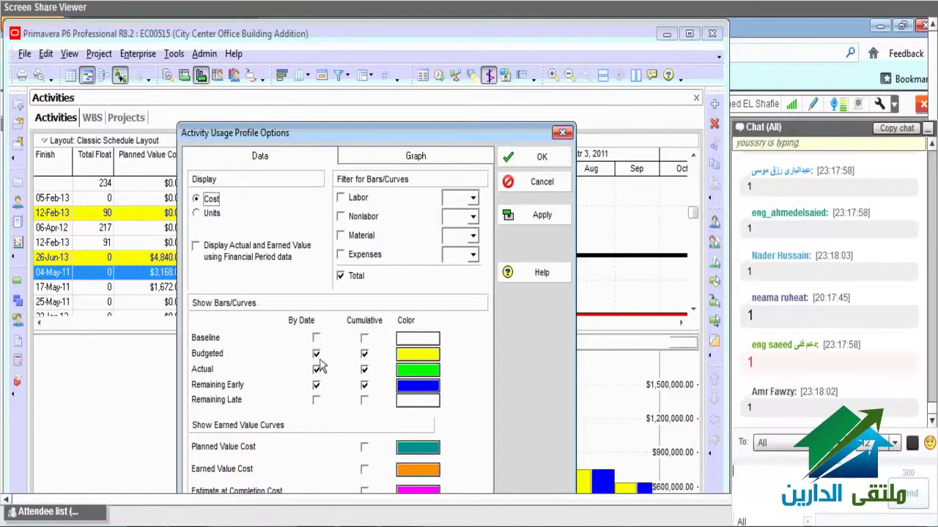
click(316, 354)
click(316, 384)
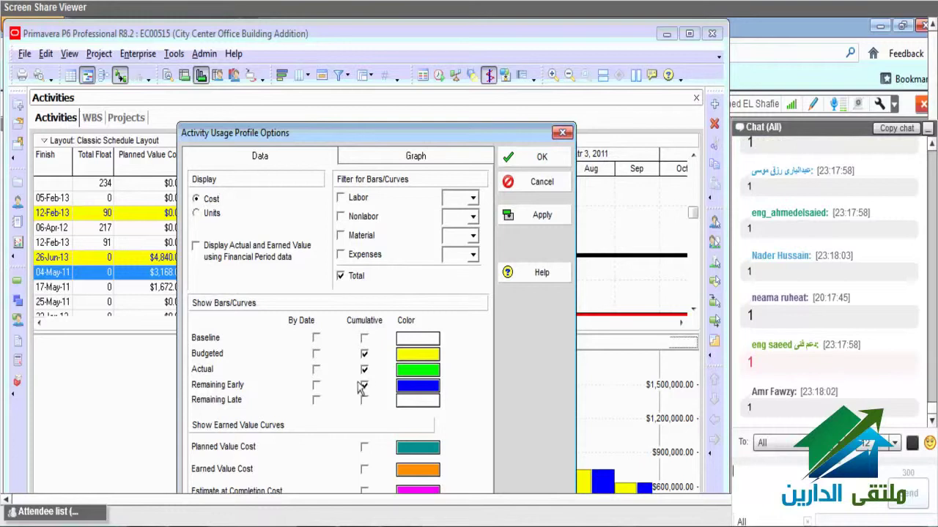
click(364, 385)
click(364, 369)
click(364, 354)
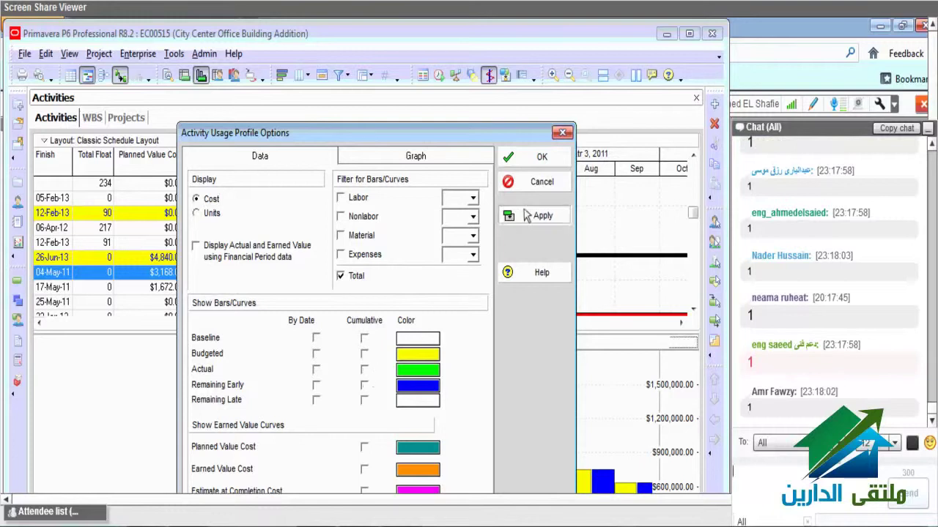
click(526, 215)
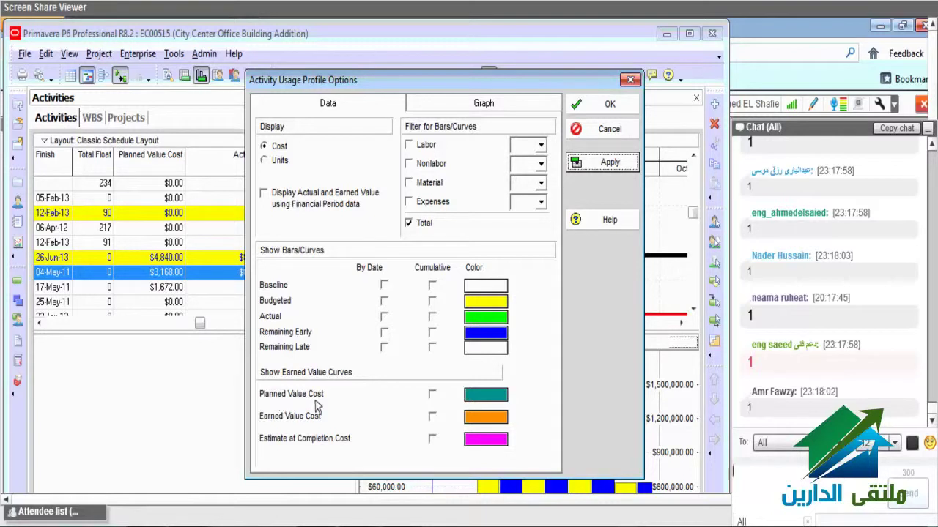
Enable the Planned Value Cost and Earned Value Cost curves, apply them and close the profile options.
click(431, 396)
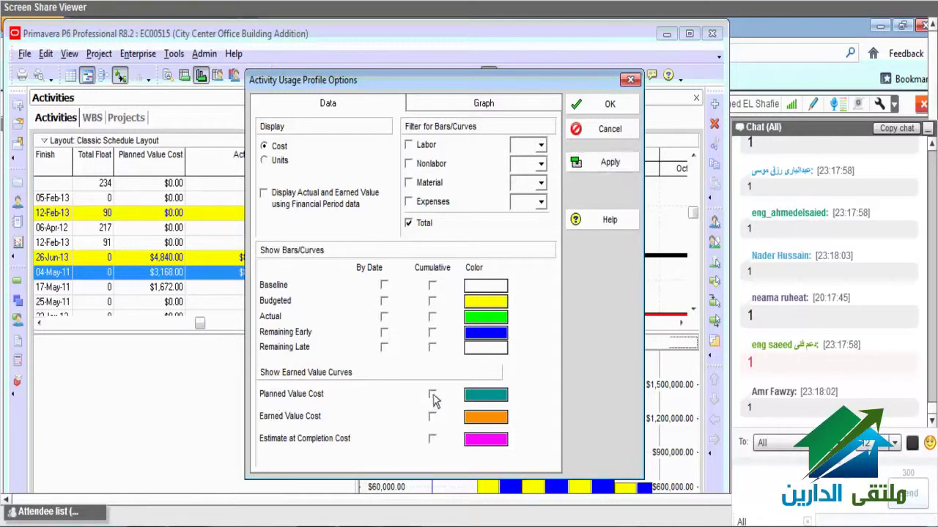
click(432, 396)
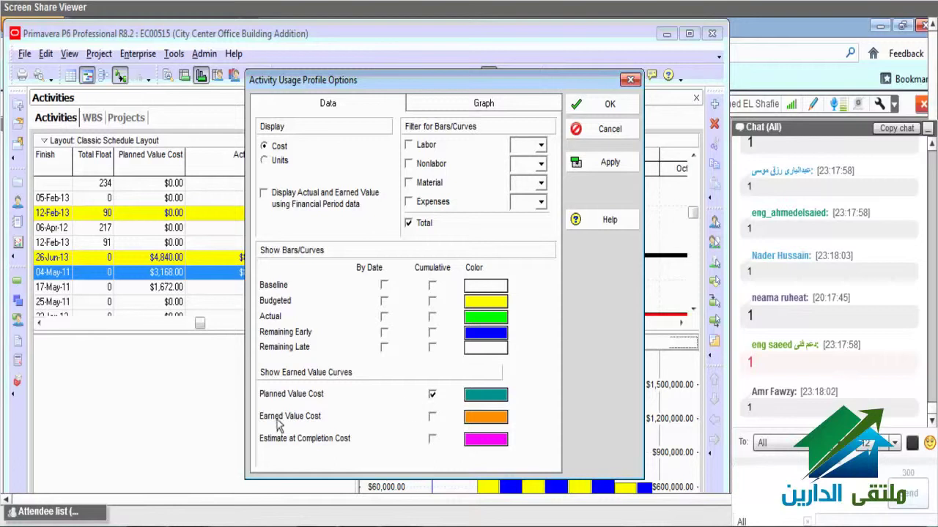
click(432, 417)
click(593, 171)
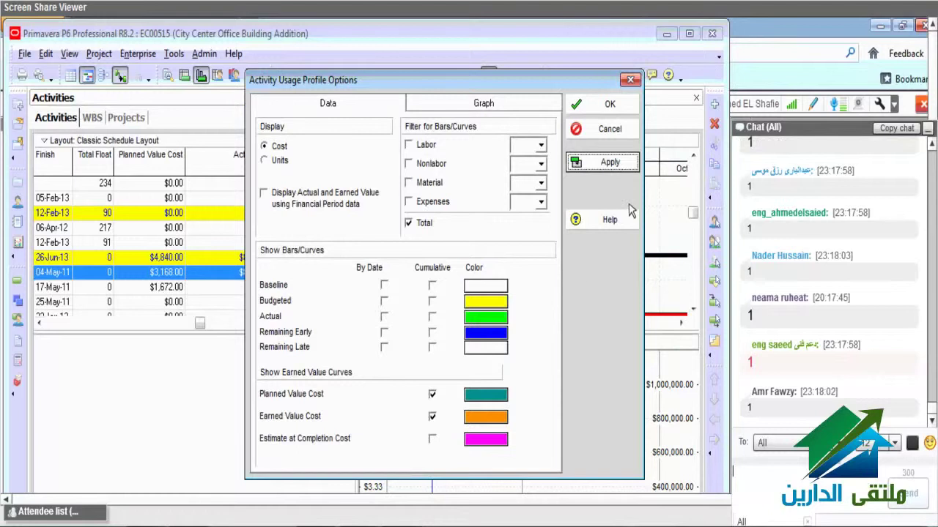
key(Return)
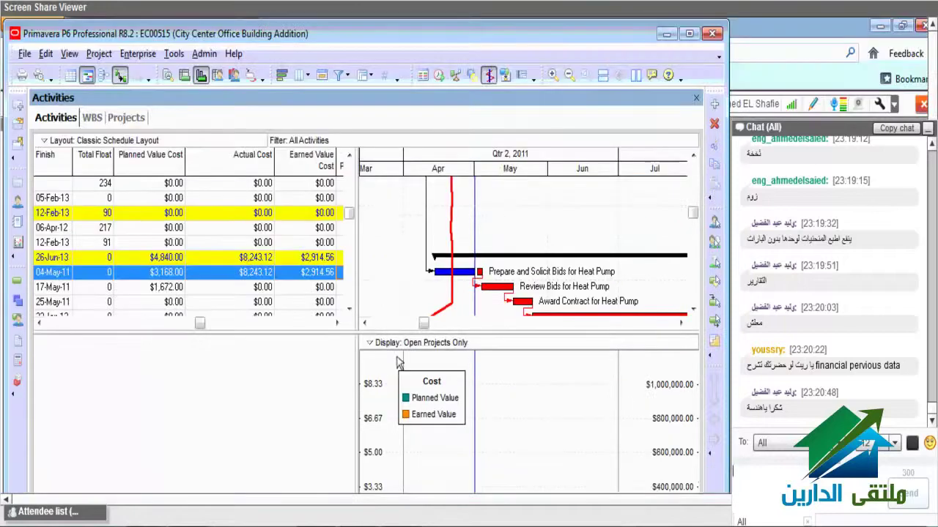
Add the cumulative Actual cost curve to the activity usage profile.
right_click(398, 359)
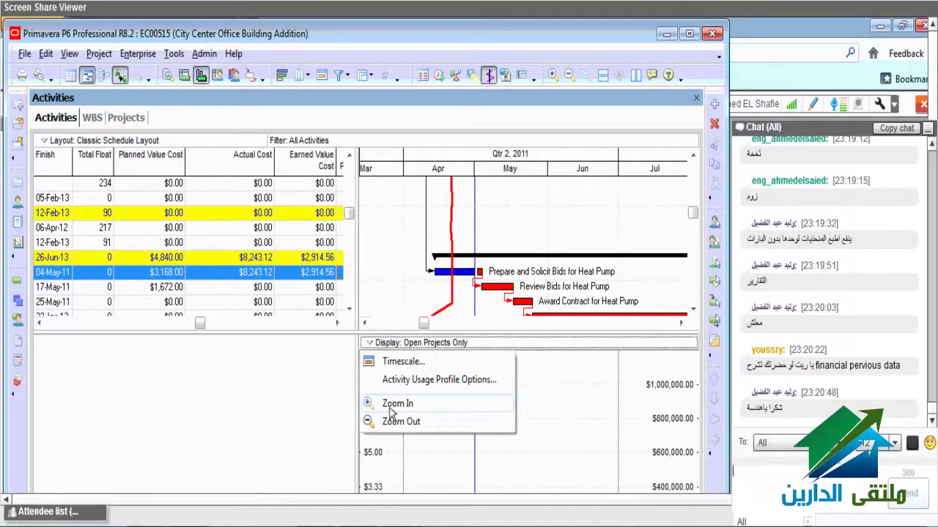
click(425, 379)
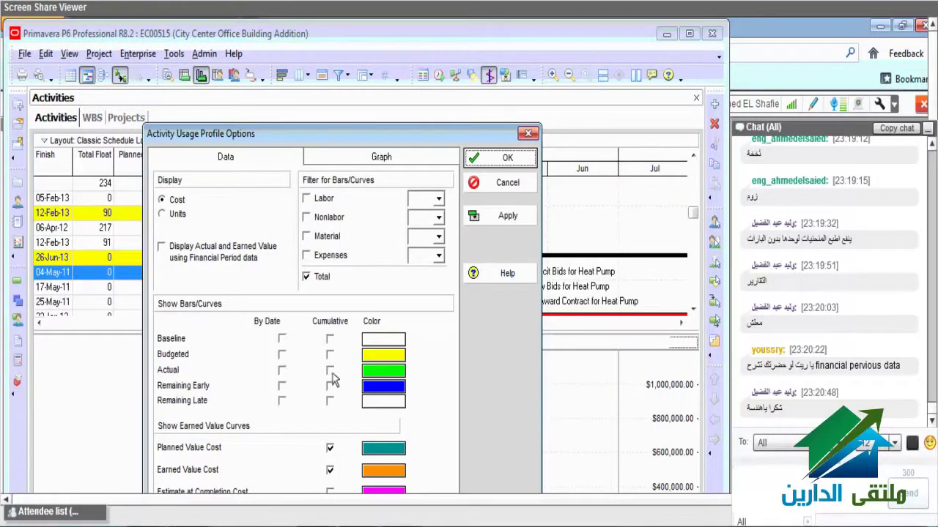
click(331, 373)
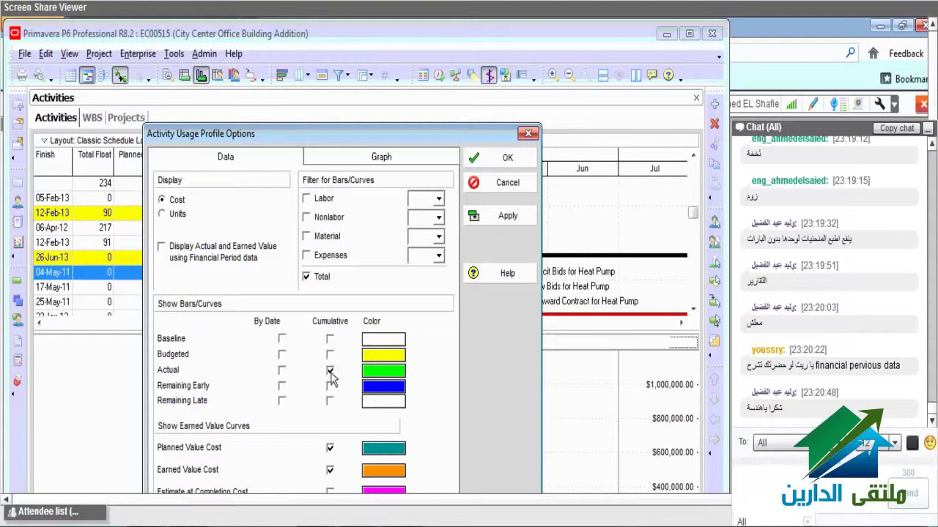
click(504, 185)
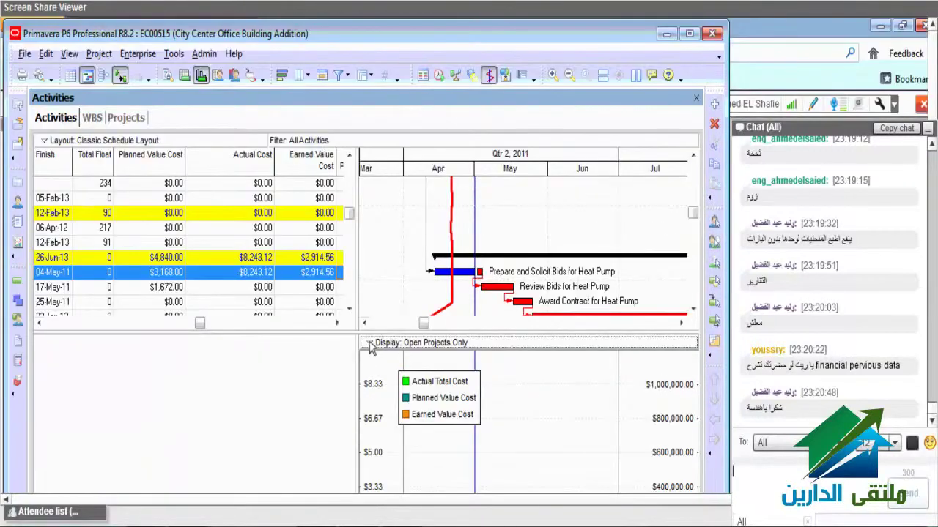
Add the cumulative Remaining Early and Remaining Late curves to the activity usage profile and confirm the options.
click(370, 344)
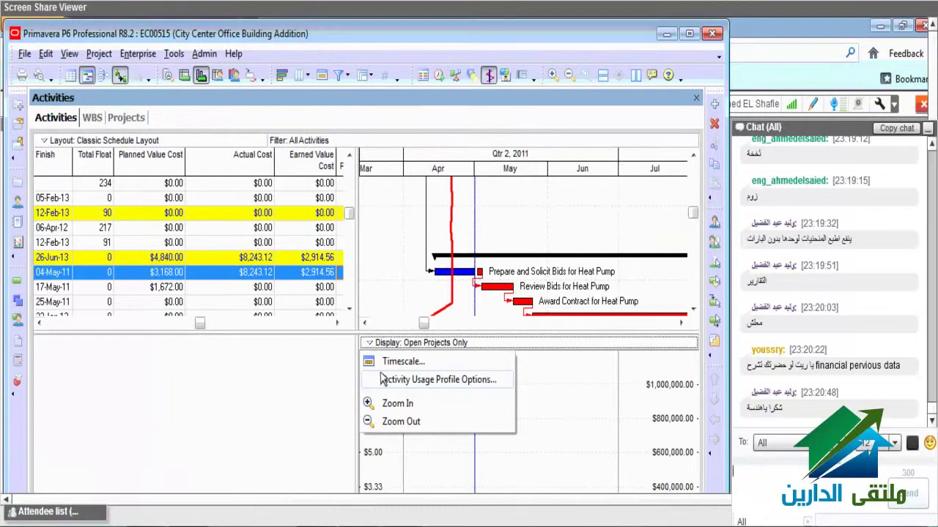
click(381, 379)
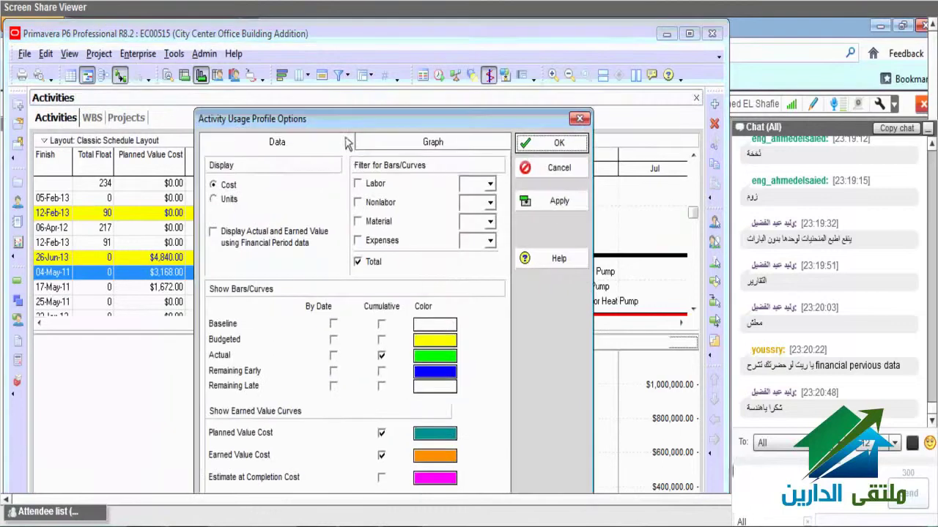
click(382, 373)
click(548, 207)
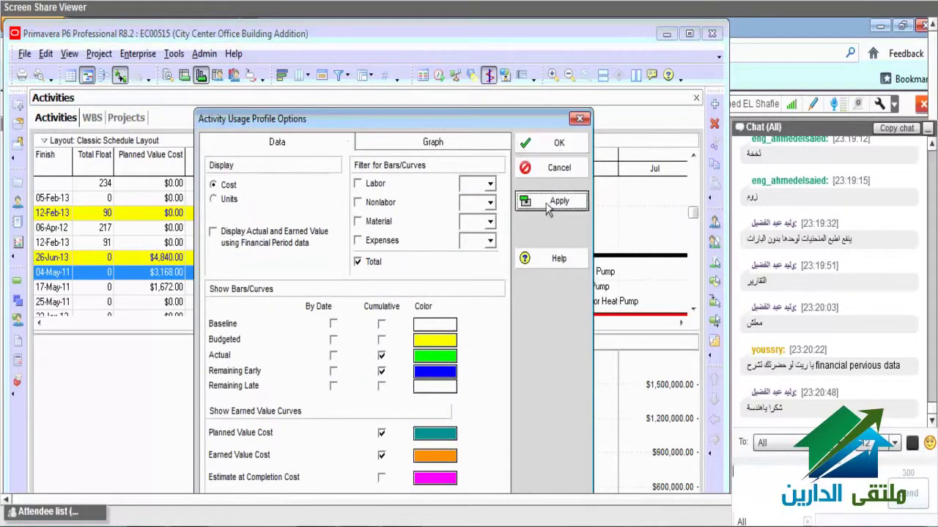
click(381, 386)
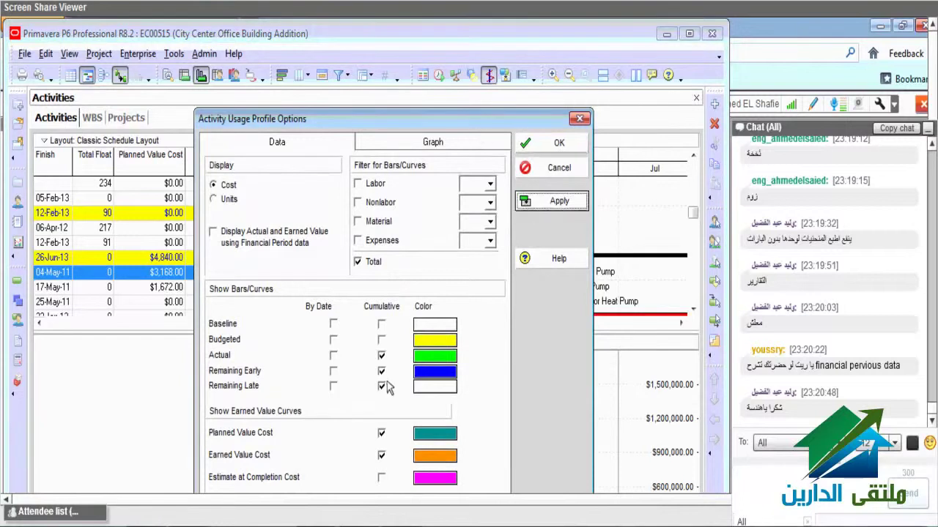
click(557, 145)
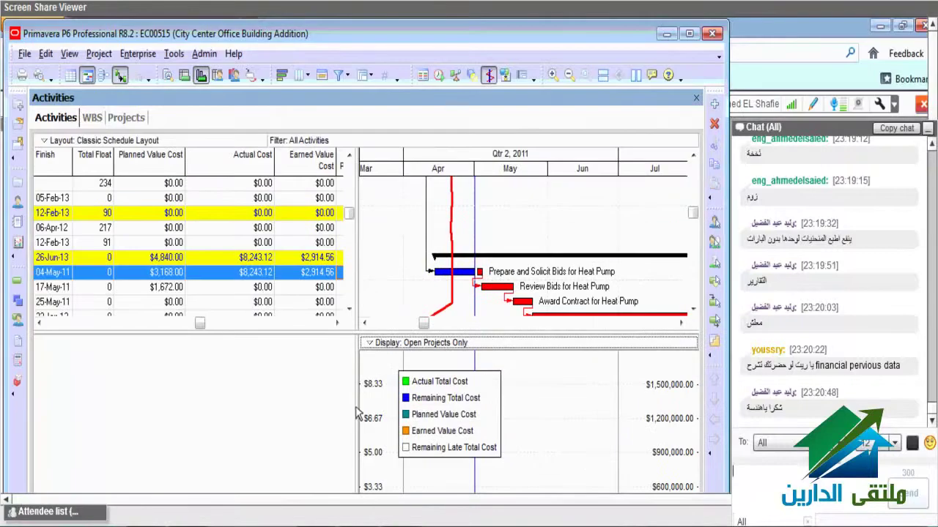
Replace the cumulative Actual, Remaining Early and Remaining Late curves with the Estimate at Completion Cost curve and apply.
right_click(366, 359)
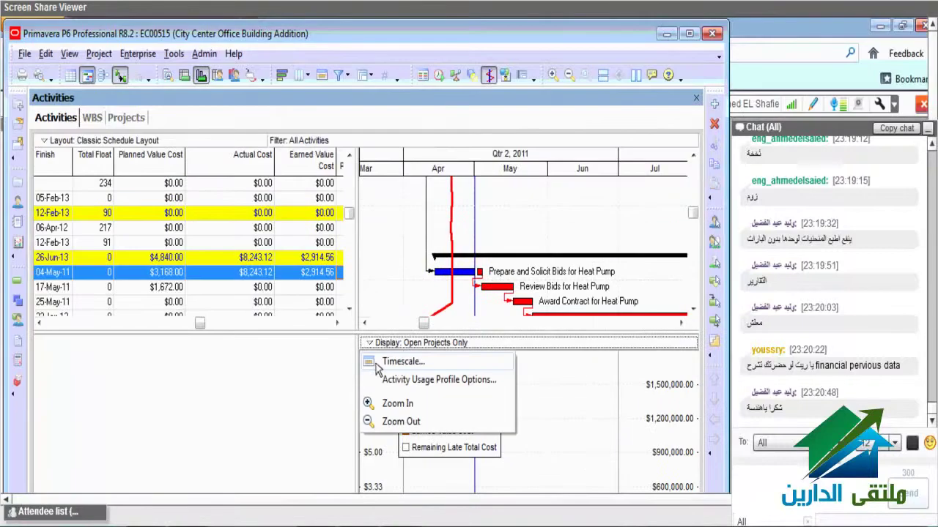
click(384, 380)
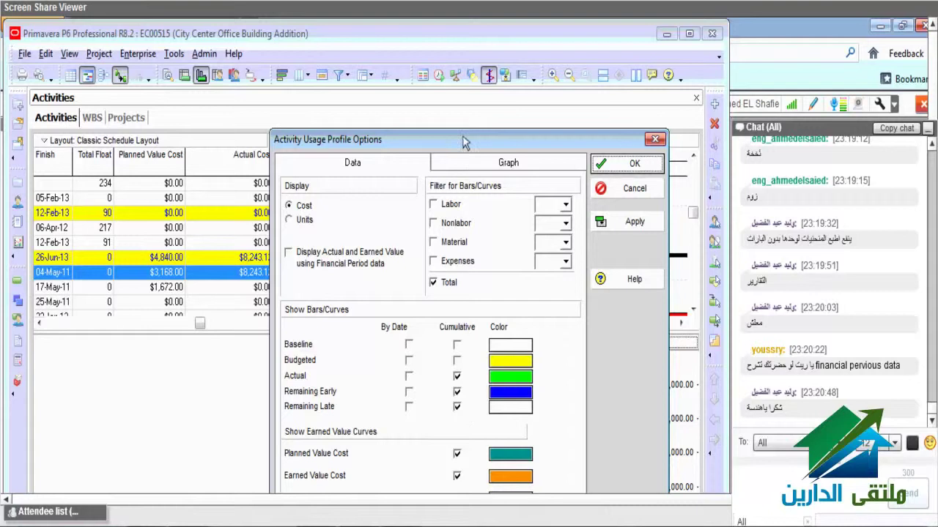
drag(463, 141, 384, 120)
click(377, 354)
click(377, 370)
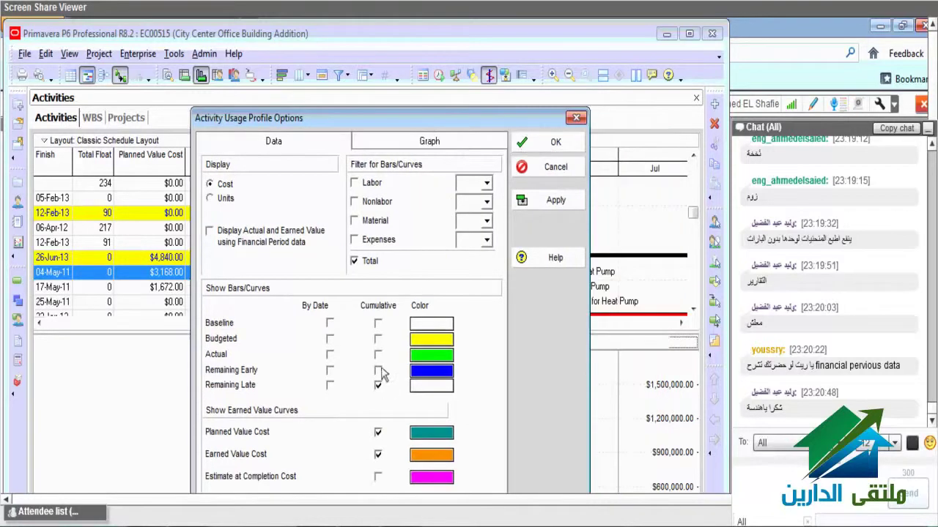
click(378, 385)
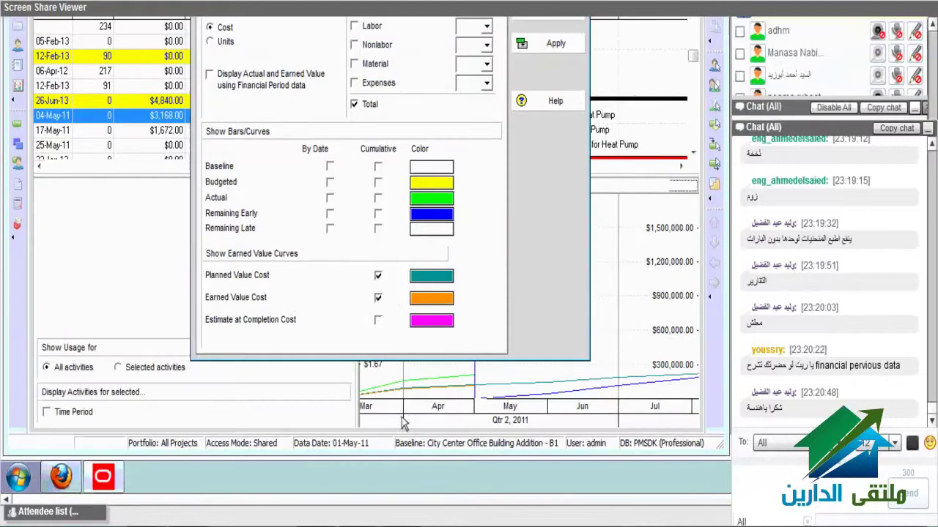
click(377, 319)
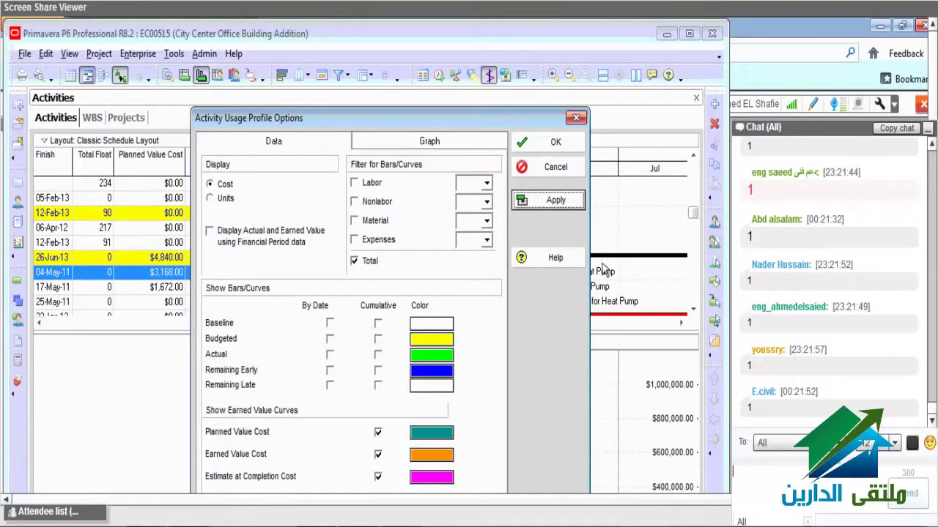
Apply and close the activity usage profile options, and review the Variance At Completion, Estimate To Complete and Estimate At Completion Cost columns.
click(551, 204)
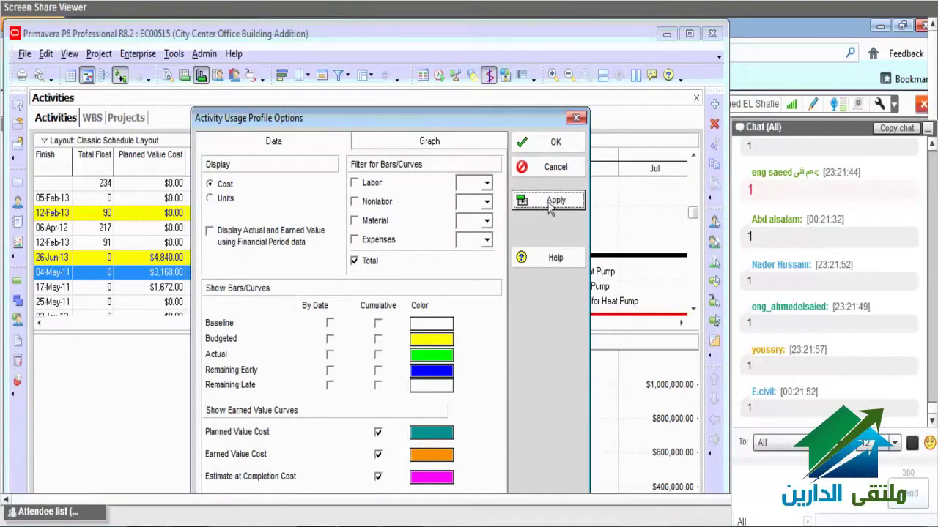
click(546, 146)
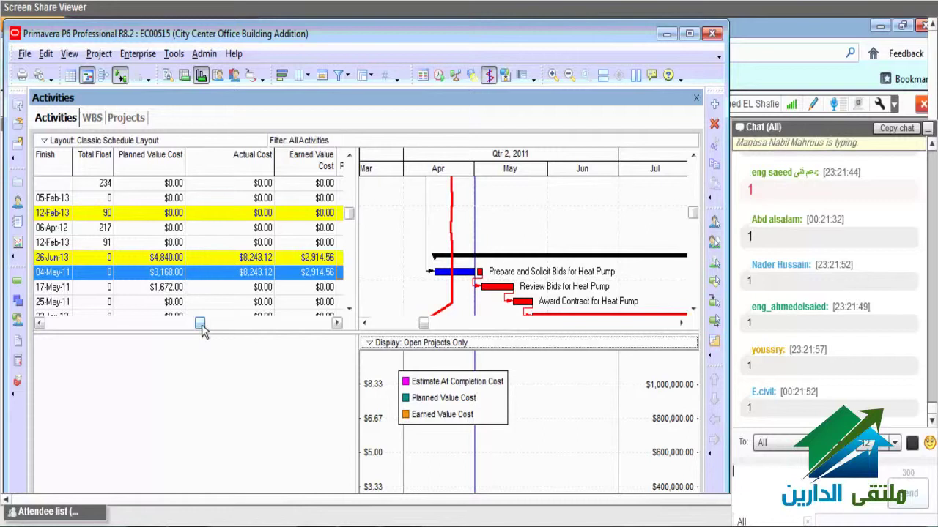
drag(203, 324, 336, 341)
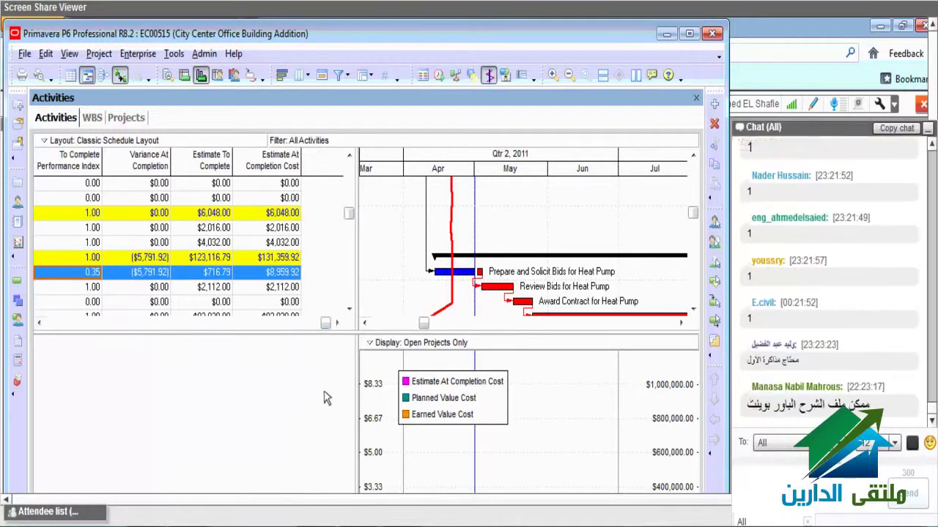
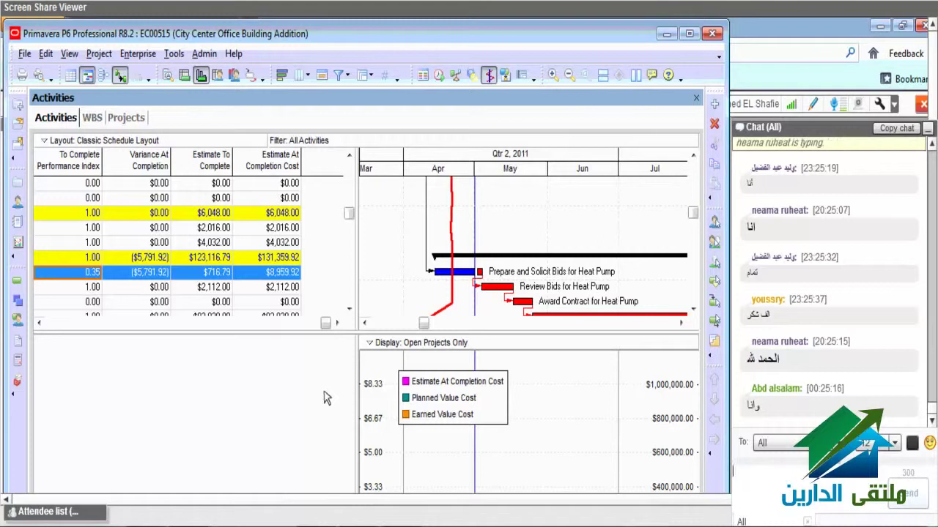
drag(325, 323, 55, 323)
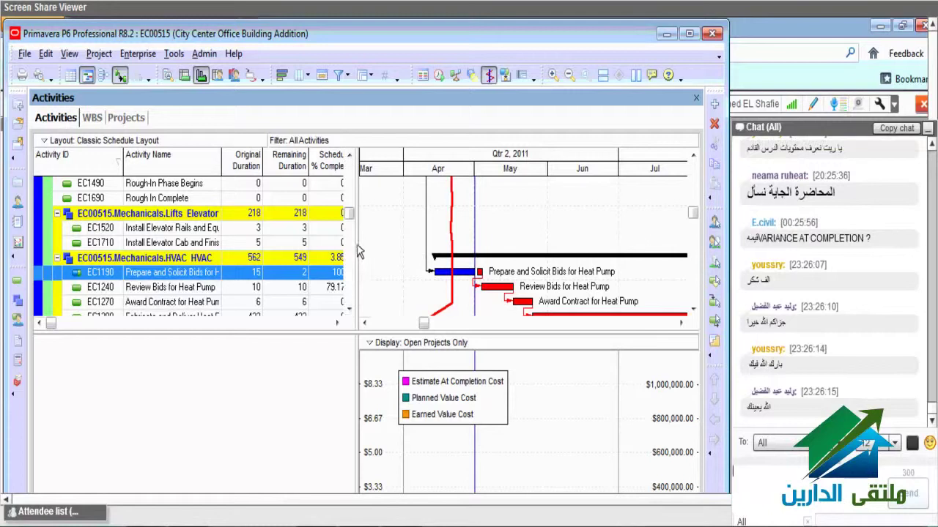
Widen the activity table, show the details of the Rough In Complete milestone, and view its % Complete Type choices without changing the type.
drag(357, 250, 374, 253)
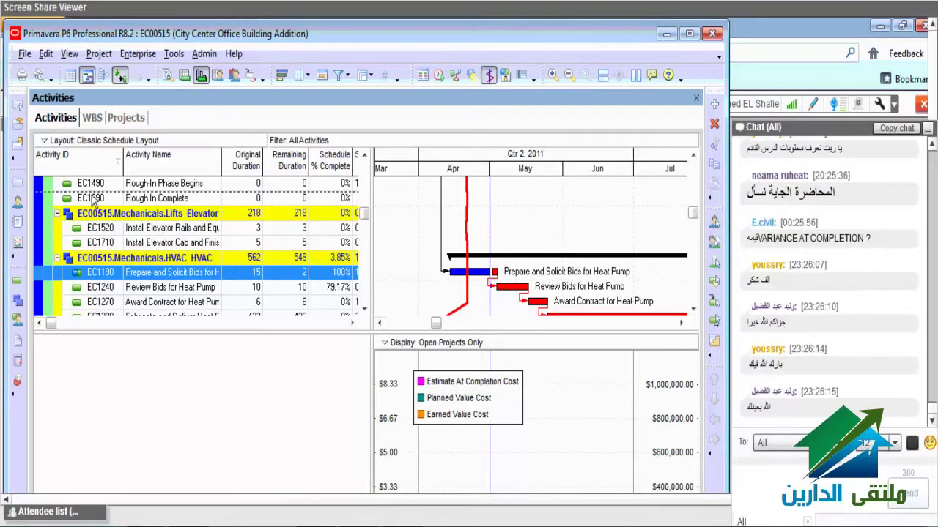
click(94, 202)
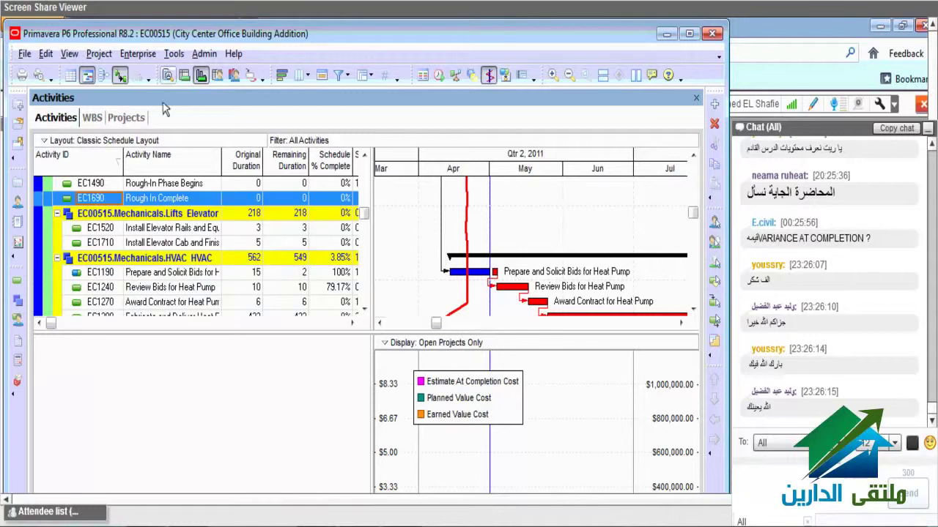
click(167, 75)
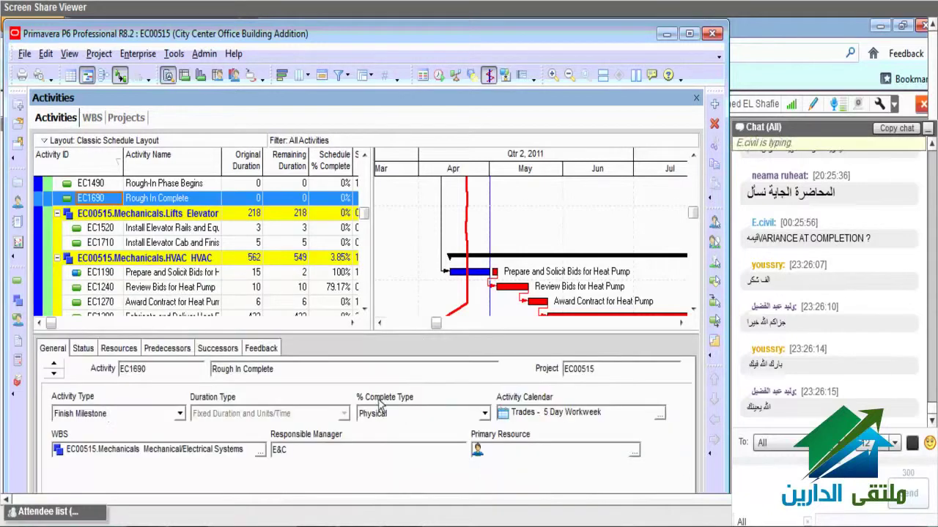
click(484, 414)
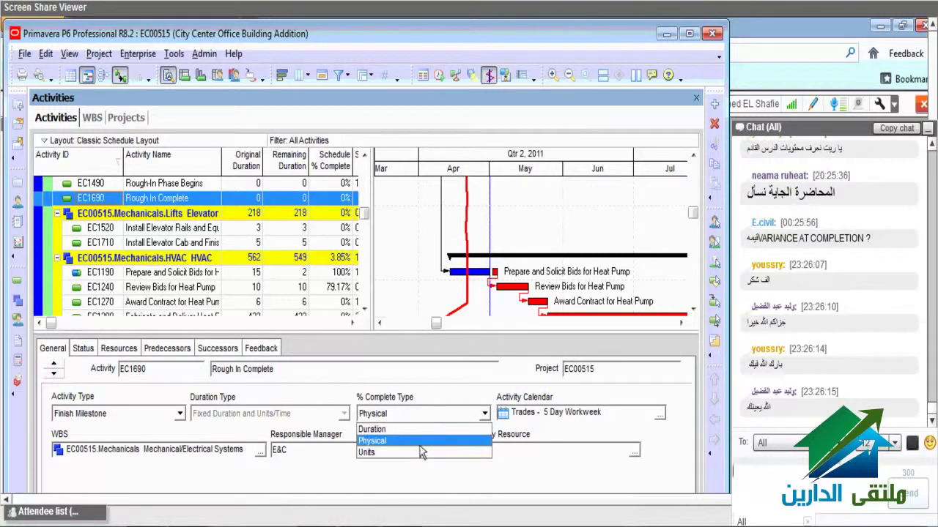
click(253, 383)
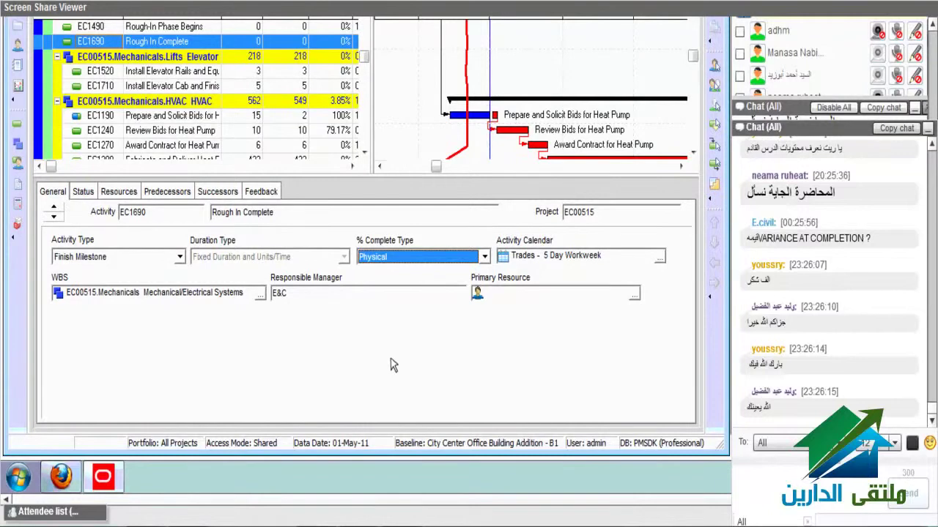
click(484, 256)
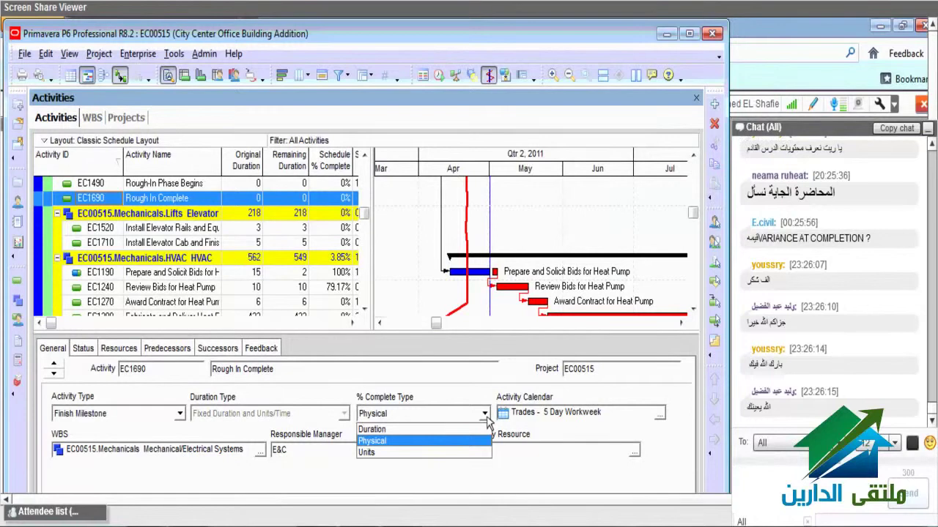
click(487, 419)
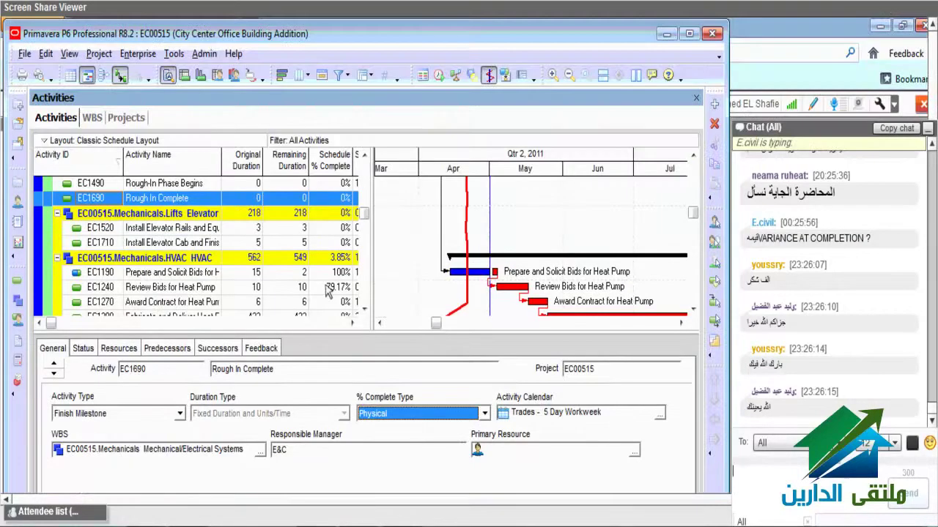
Compare Schedule % Complete between the Mechanicals, Elevator and HVAC WBS summaries and their activities, continuing up to the project's first phases.
click(338, 289)
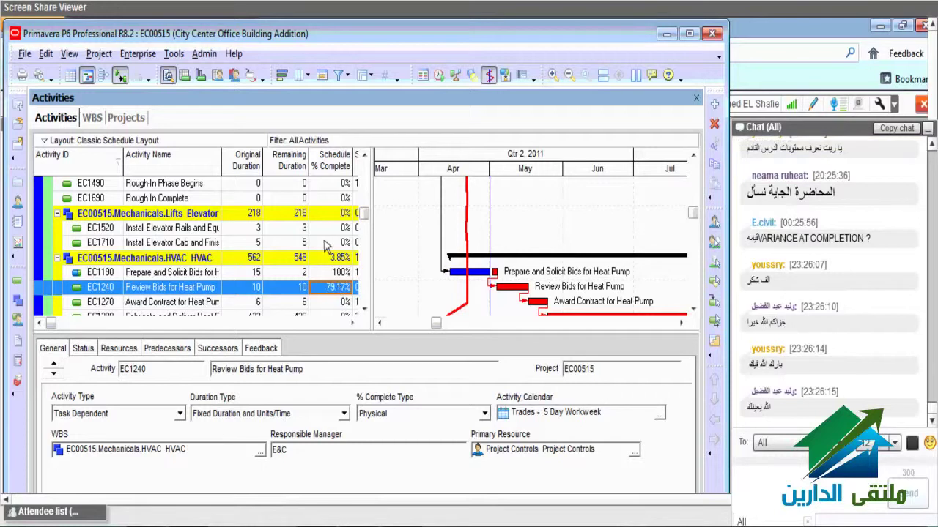
click(332, 220)
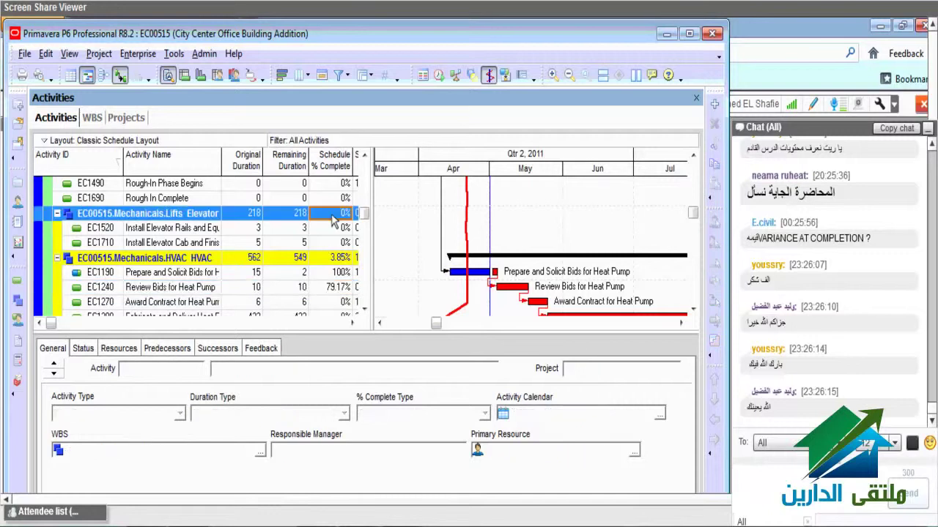
scroll(319, 258, up, 2)
scroll(319, 258, down, 1)
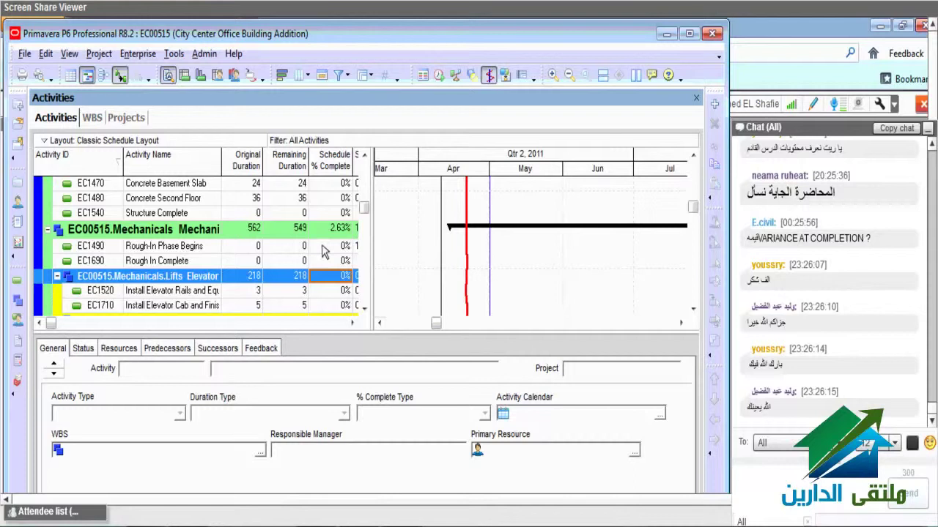
key(Down)
key(Down)
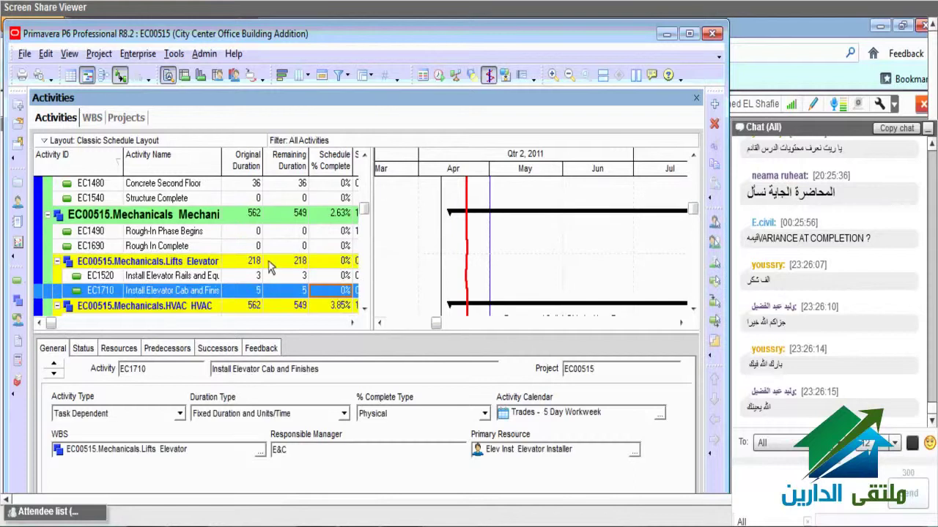
click(339, 252)
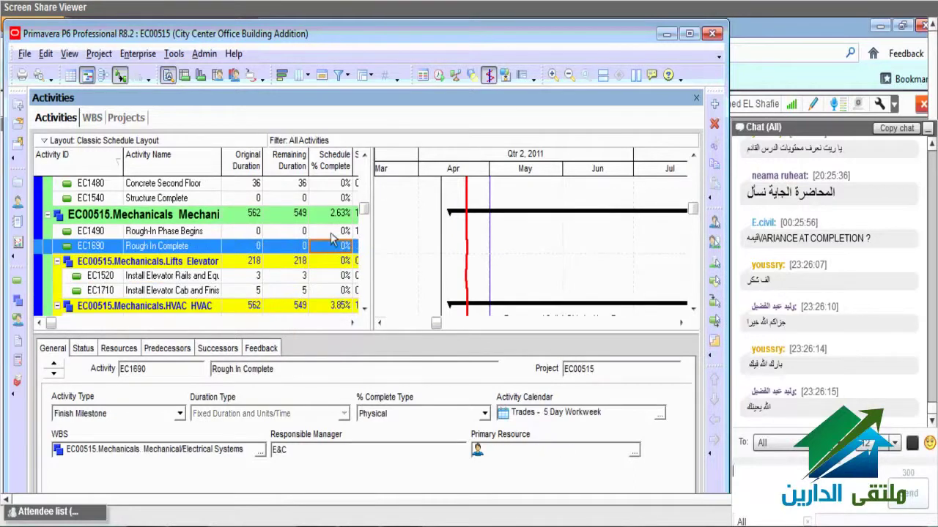
click(330, 219)
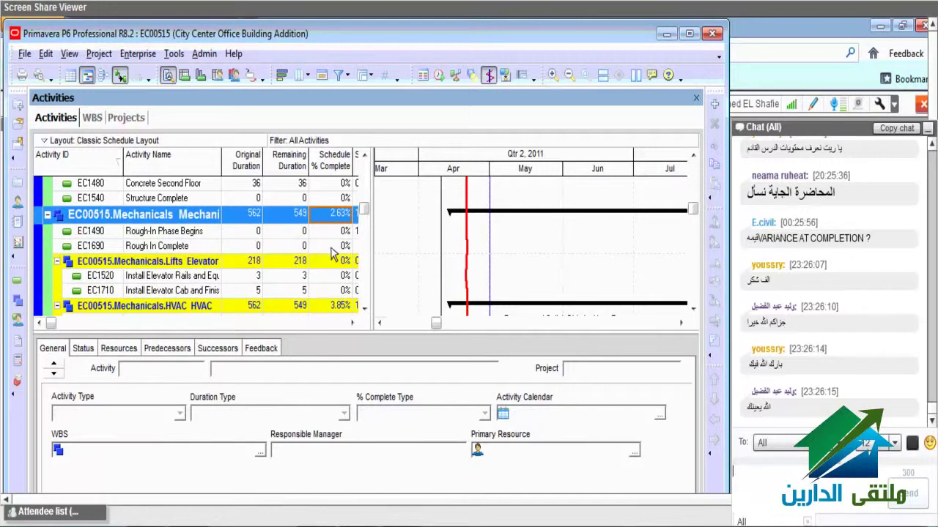
click(331, 248)
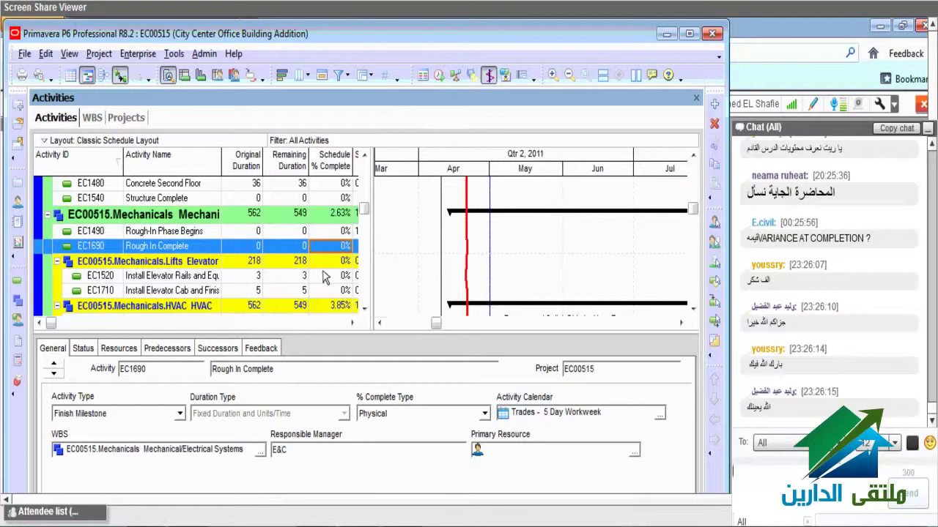
click(333, 213)
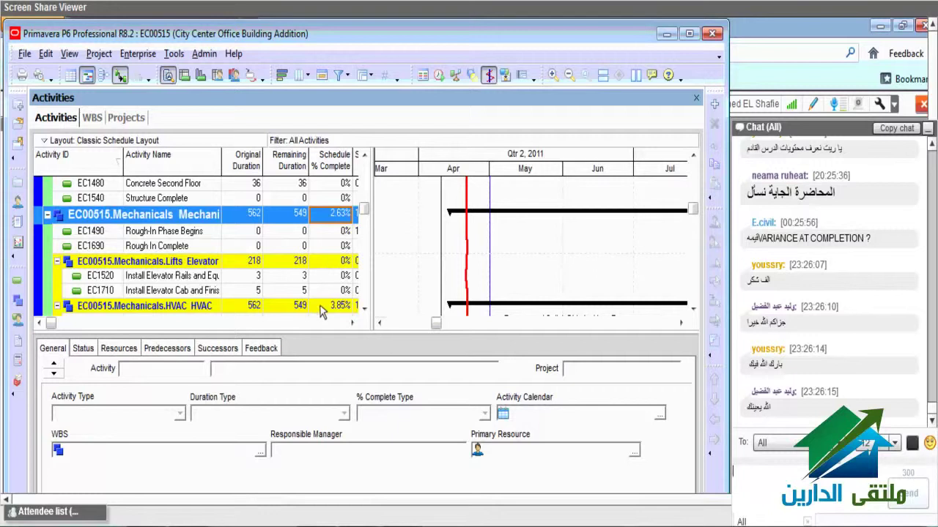
scroll(322, 307, down, 1)
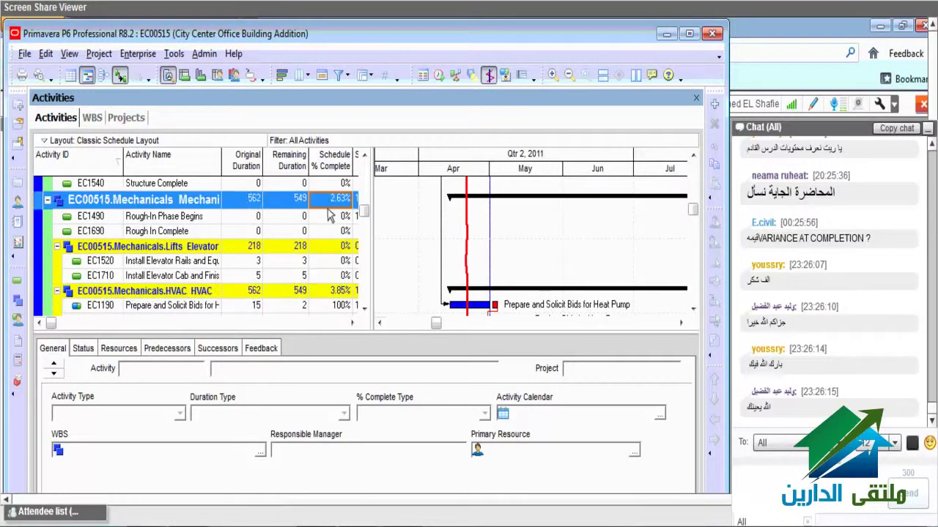
scroll(329, 214, down, 3)
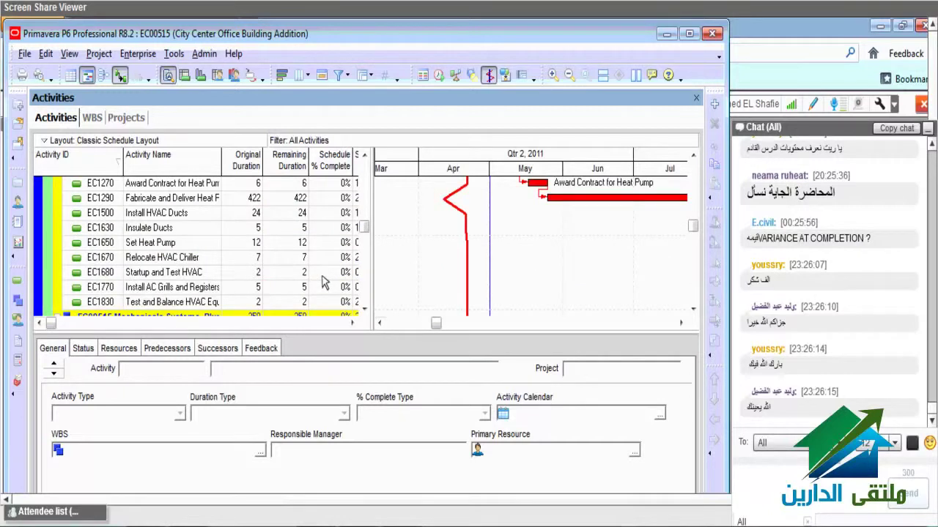
scroll(324, 283, up, 3)
scroll(325, 284, up, 3)
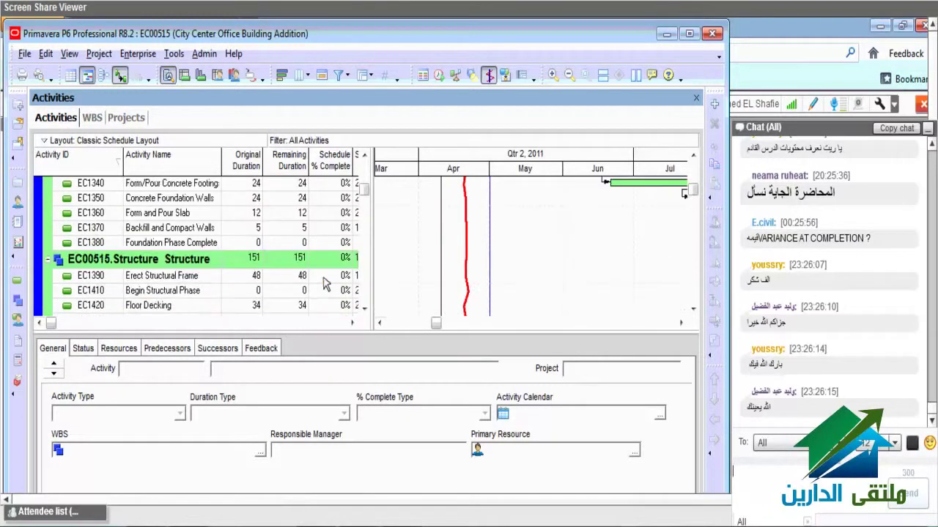
scroll(326, 284, up, 3)
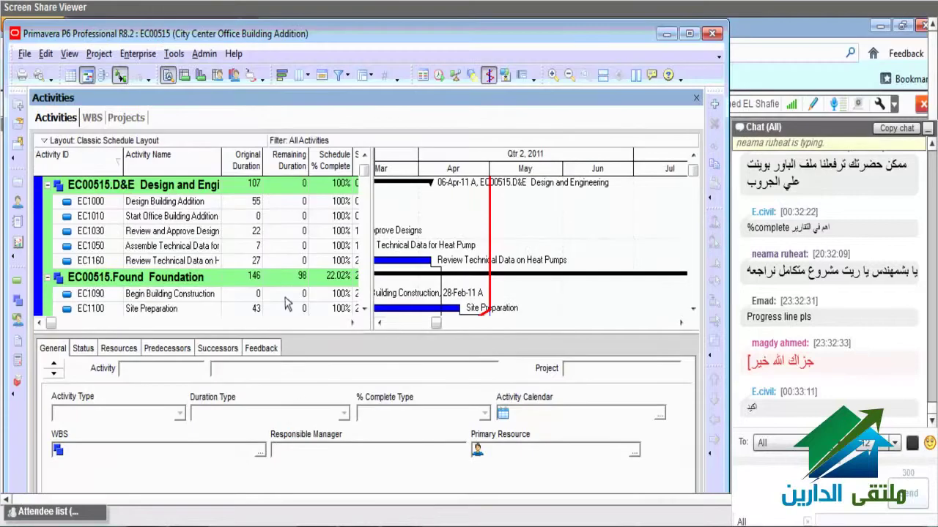
Follow the progress line through the Gantt chart from the Foundation to the HVAC activities, and switch it off and on again.
click(285, 299)
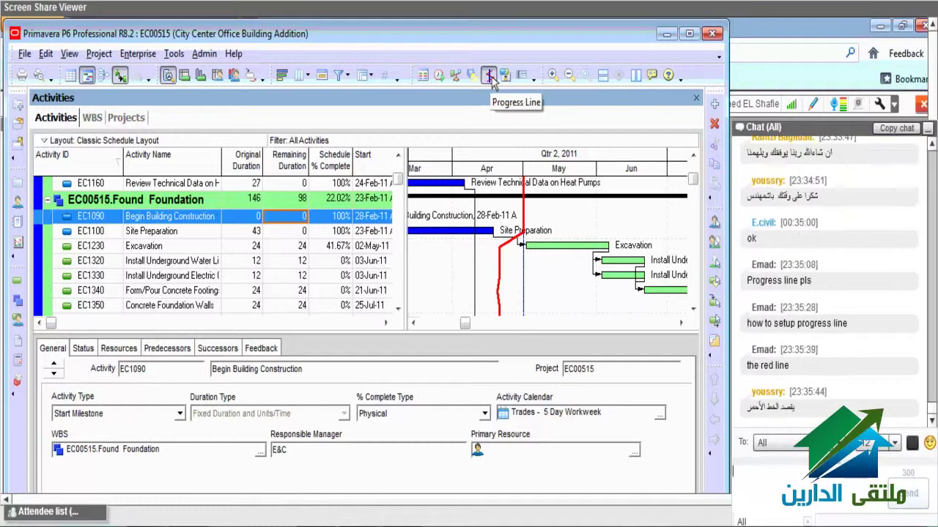
right_click(511, 260)
click(472, 295)
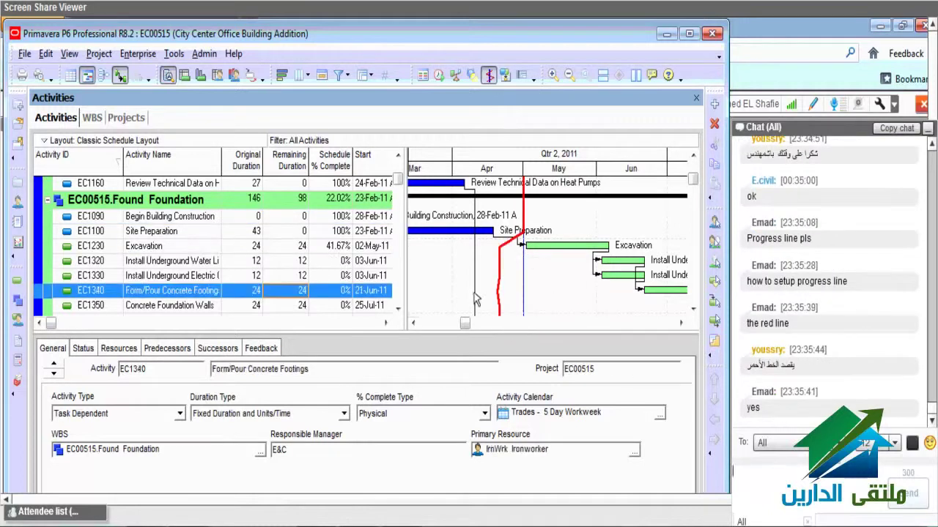
scroll(504, 279, down, 4)
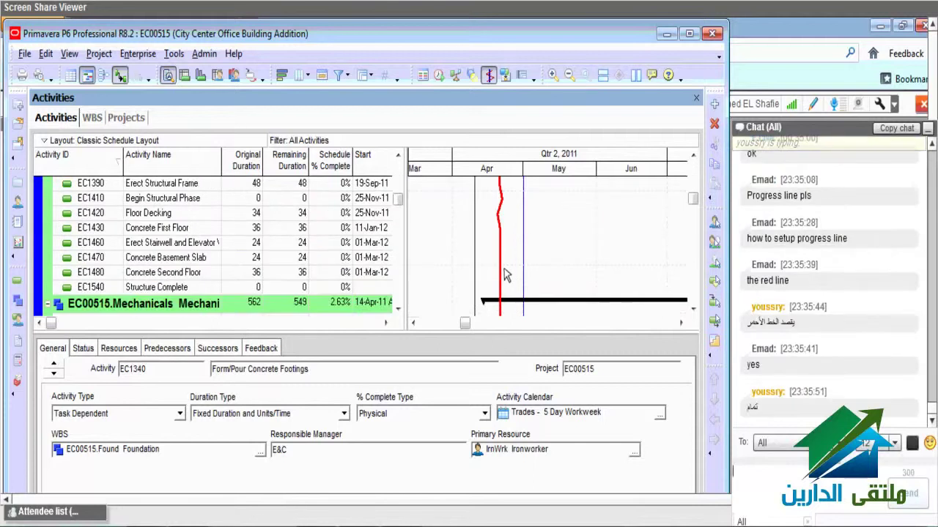
scroll(505, 275, down, 3)
scroll(504, 275, down, 1)
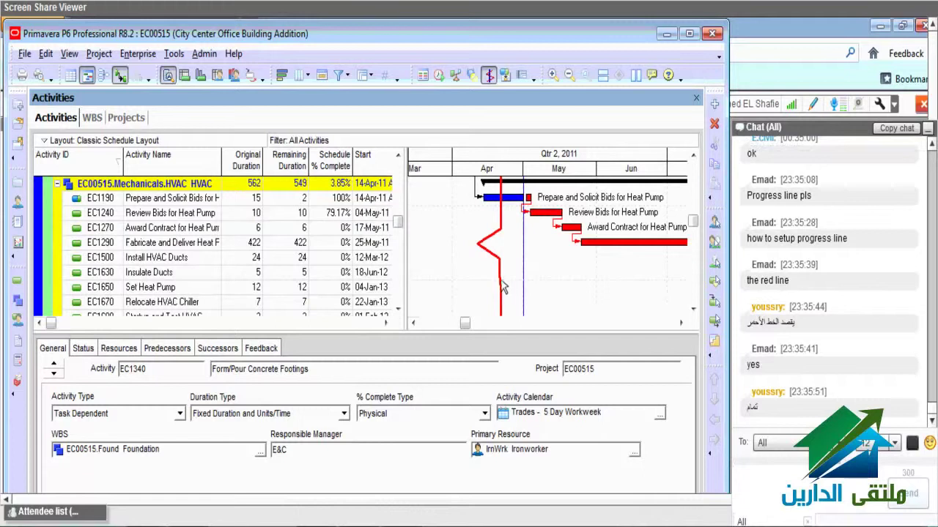
click(488, 75)
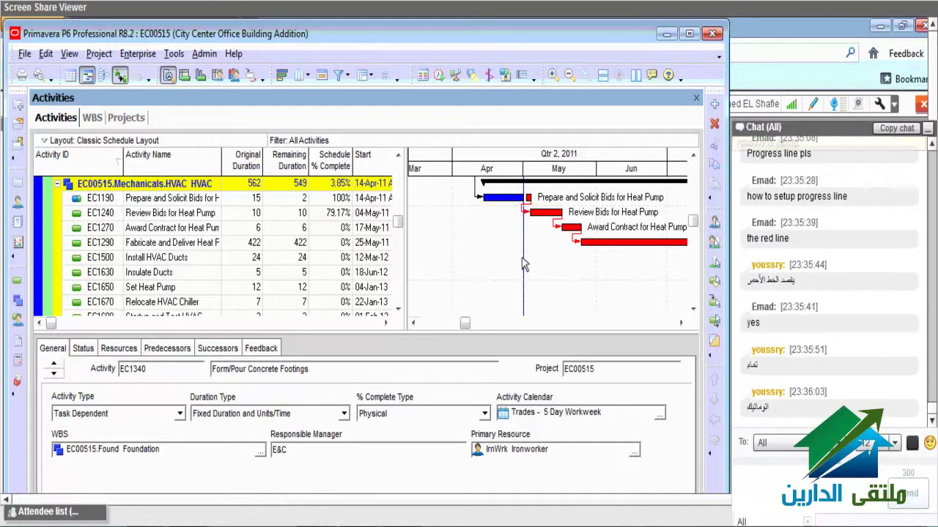
click(488, 75)
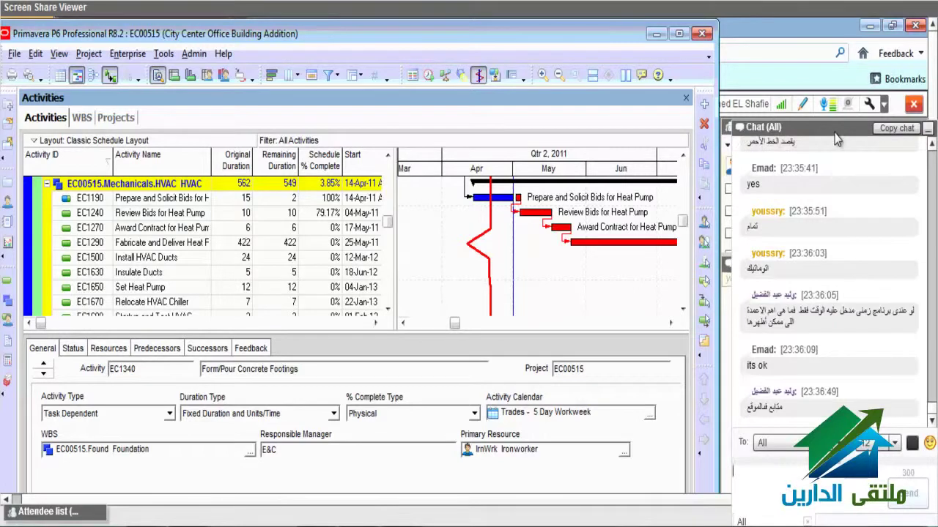
drag(838, 139, 838, 82)
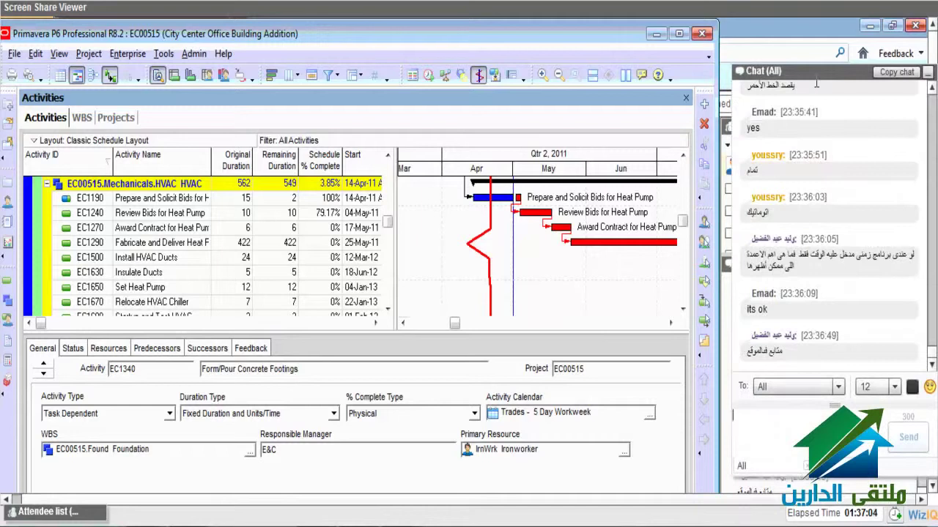
drag(817, 84, 809, 107)
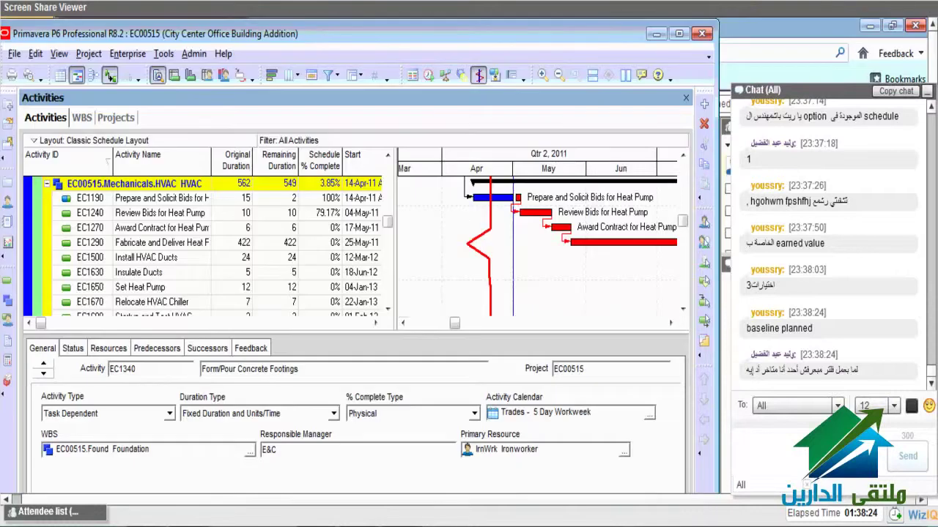
View the choices for calculating earned value from a baseline in the Earned Value section of Admin Preferences, keeping the current selection.
click(204, 53)
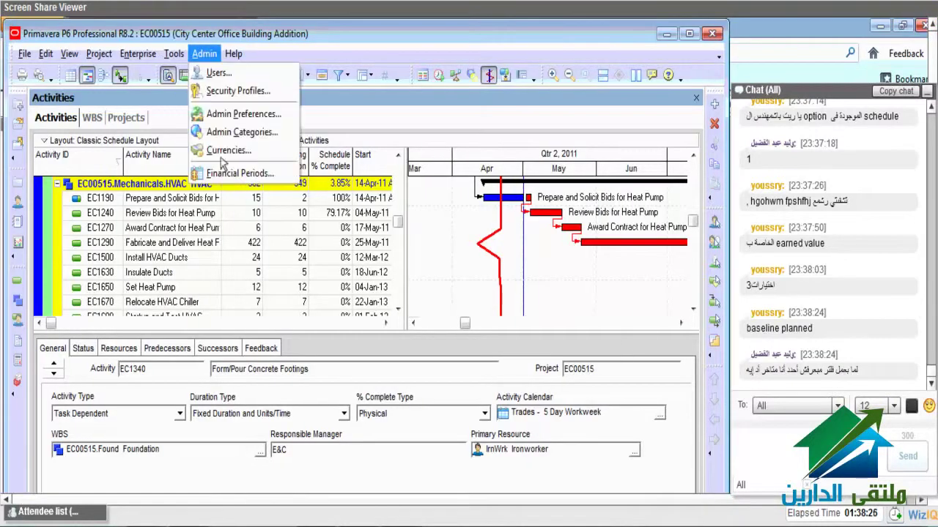
click(232, 115)
click(410, 329)
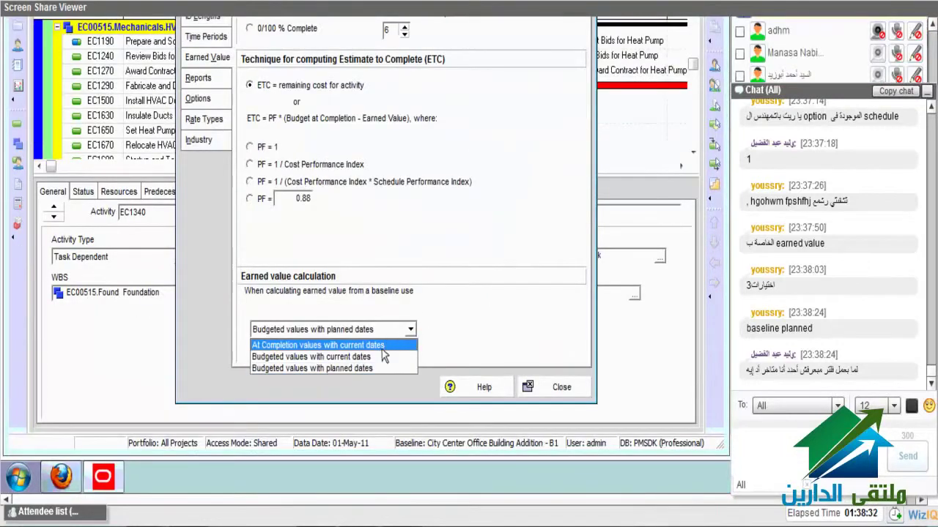
click(390, 297)
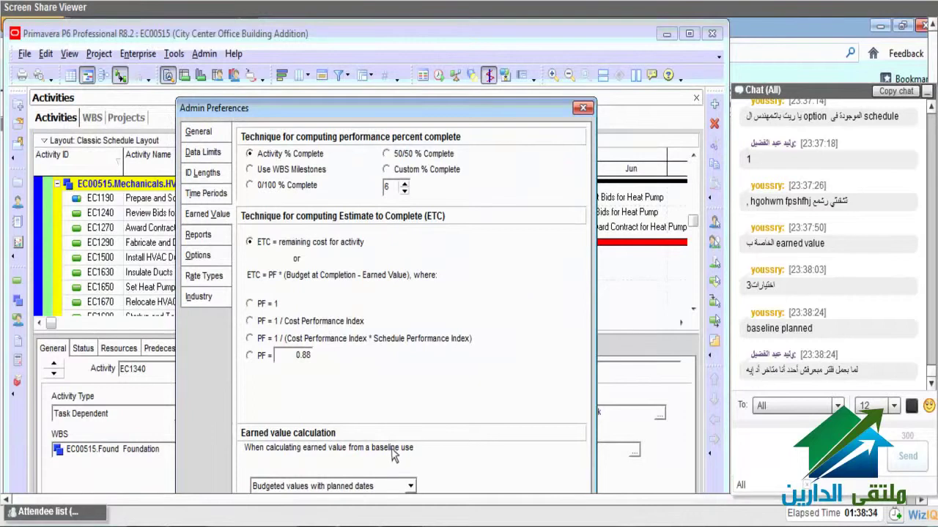
Review the baseline choices for earned value calculation, keep Budgeted values with planned dates, and close Admin Preferences.
click(406, 486)
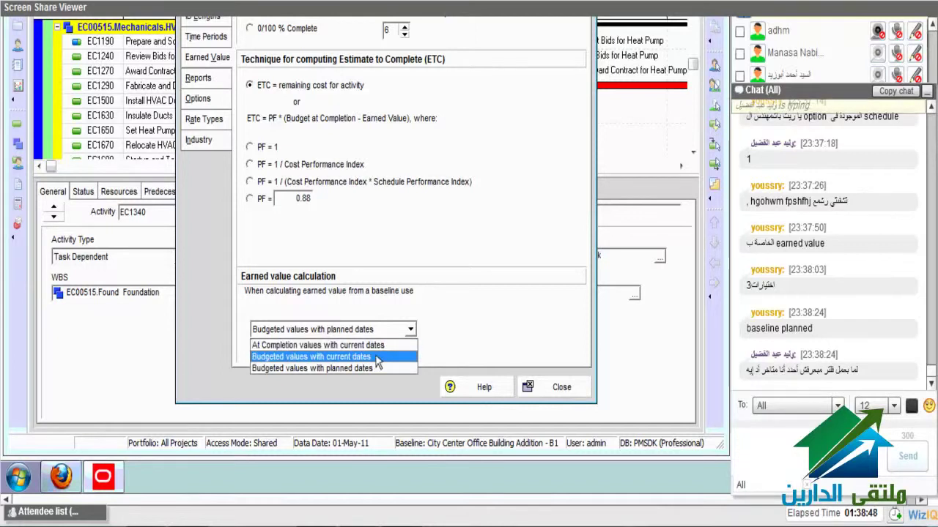
click(331, 368)
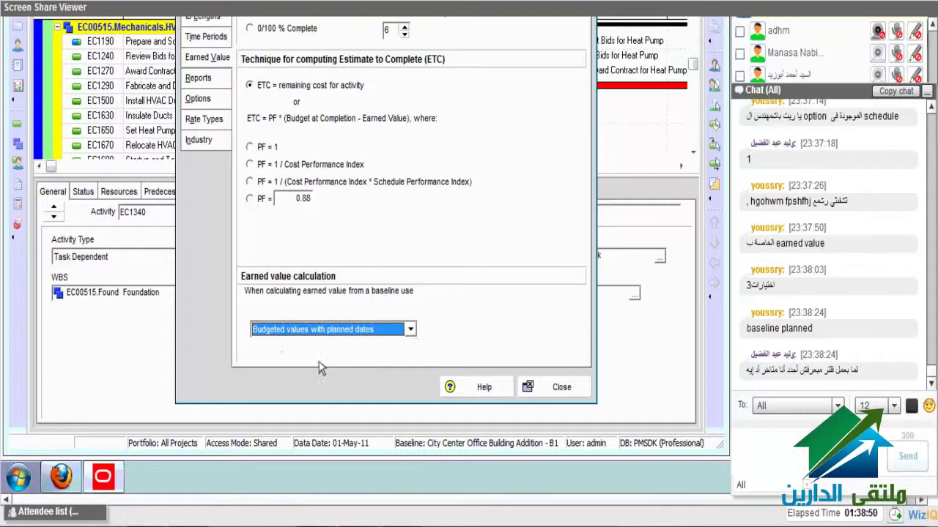
click(389, 334)
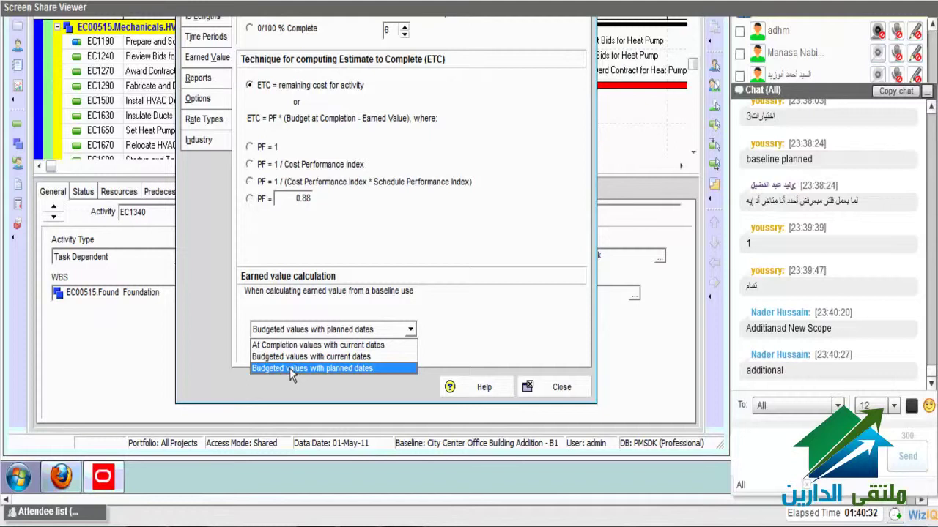
click(289, 368)
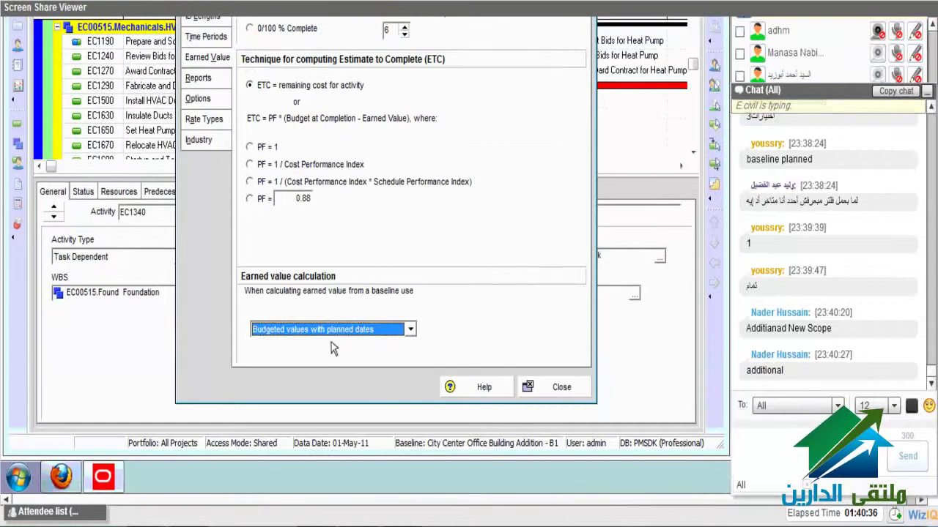
click(337, 335)
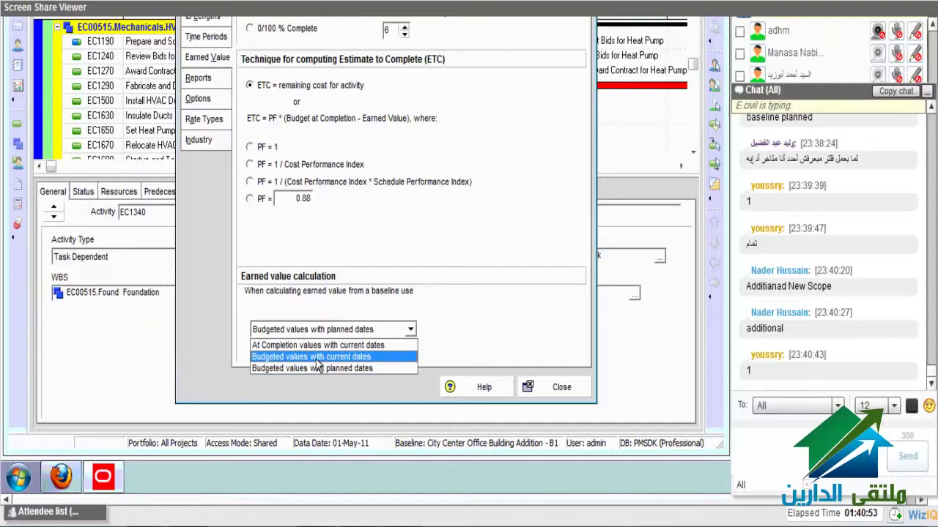
click(352, 368)
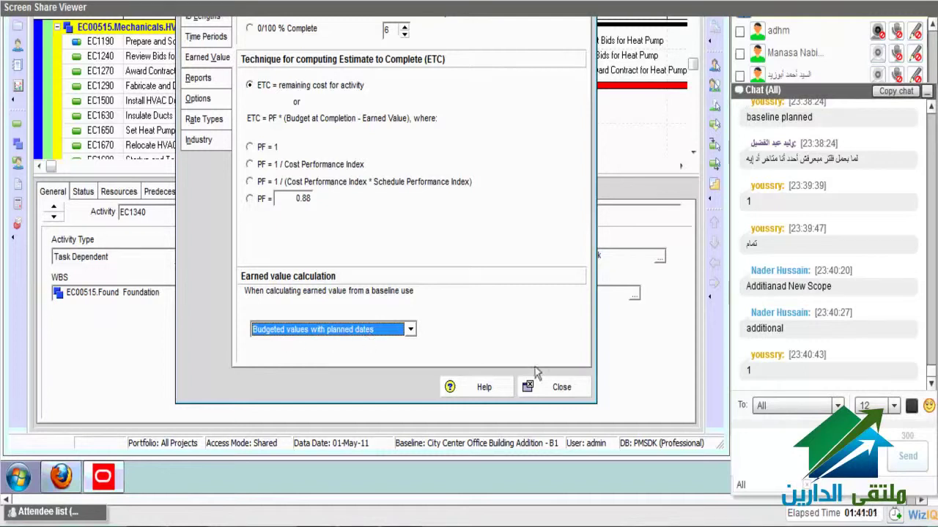
click(550, 387)
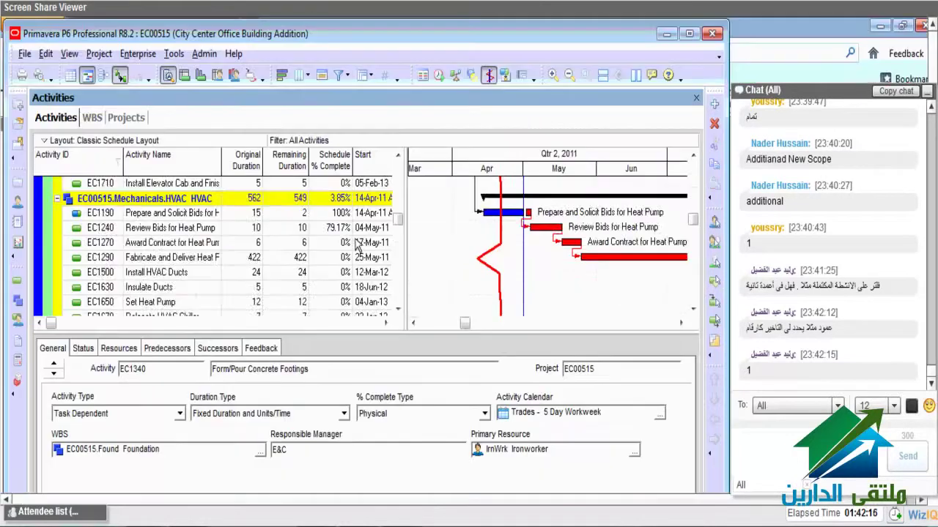
Return to the project summary row and view its cost columns from Planned Value Cost through Estimate At Completion Cost.
scroll(367, 249, down, 3)
scroll(377, 252, up, 5)
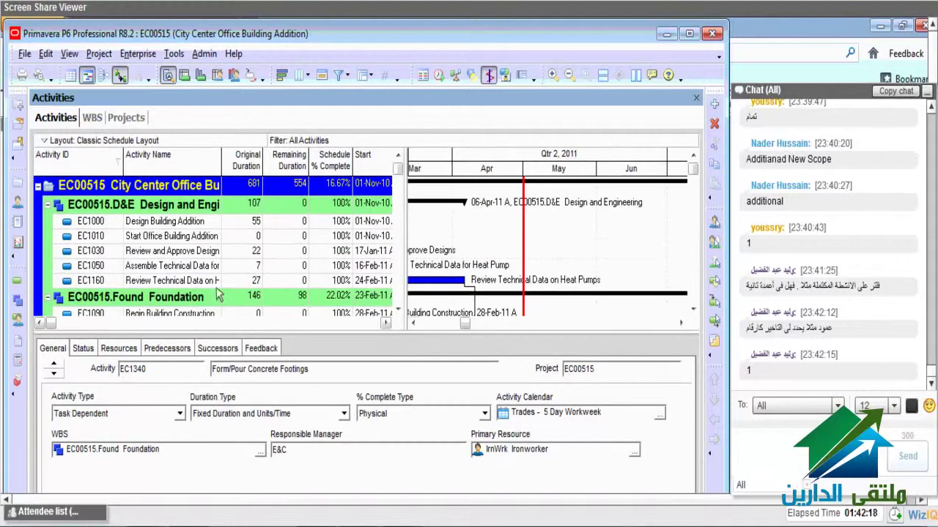
mouse_move(51, 323)
mouse_down()
mouse_move(395, 333)
mouse_move(51, 324)
mouse_up()
click(242, 191)
click(296, 192)
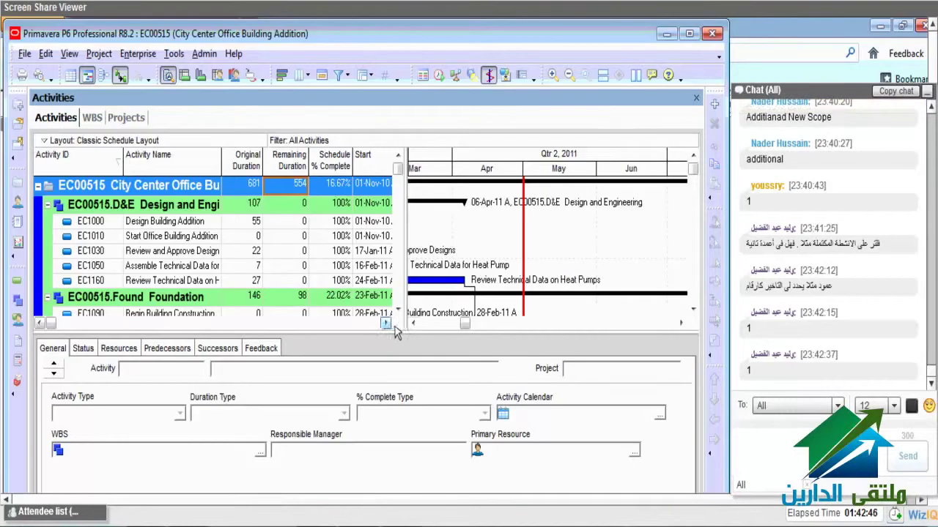
click(386, 324)
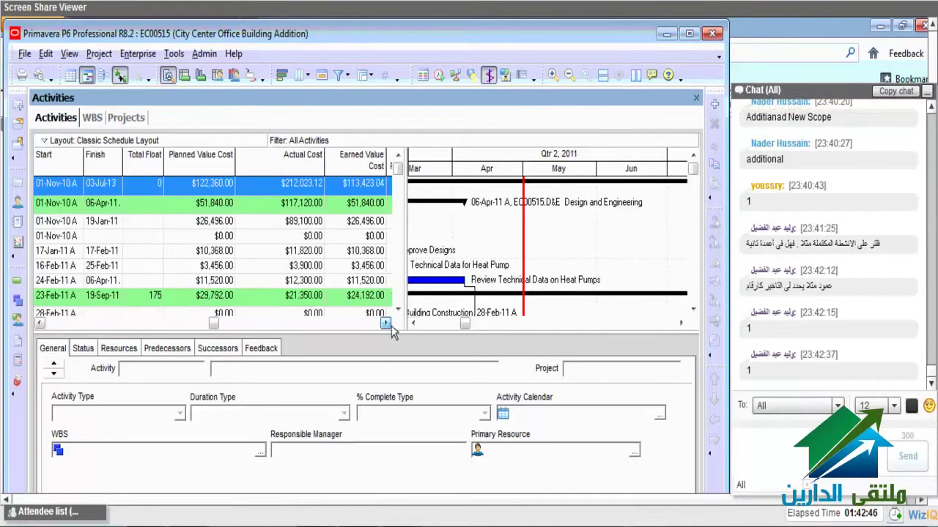
click(386, 323)
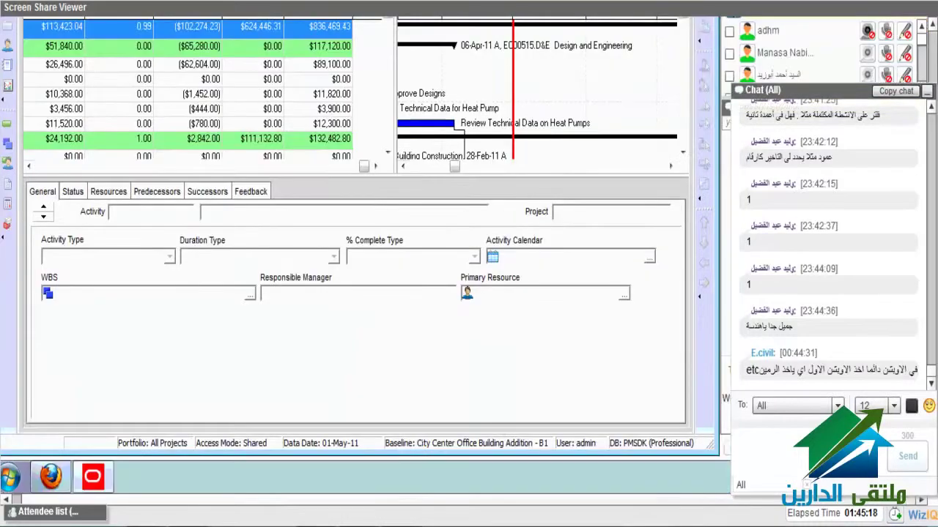
Reopen Admin Preferences to show the Estimate to Complete technique, keeping ETC = remaining cost for activity, and close it.
click(205, 54)
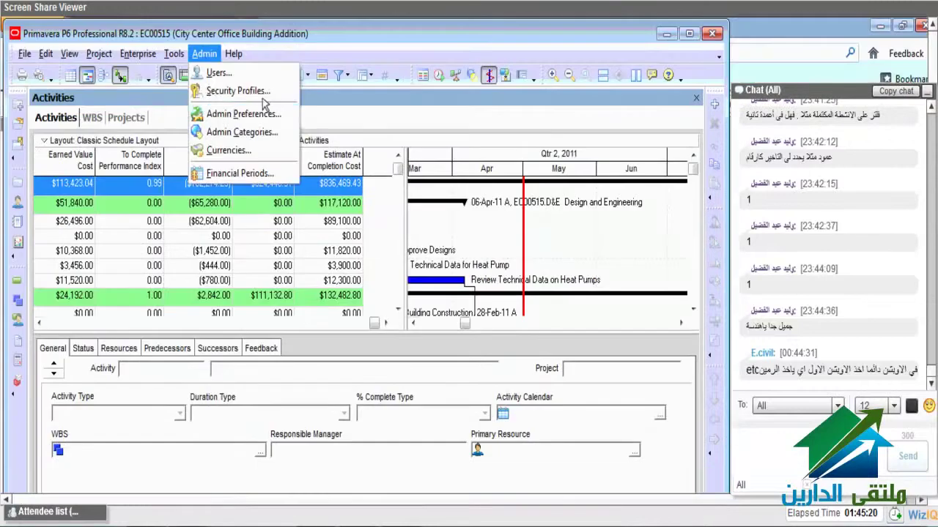
click(216, 113)
click(322, 242)
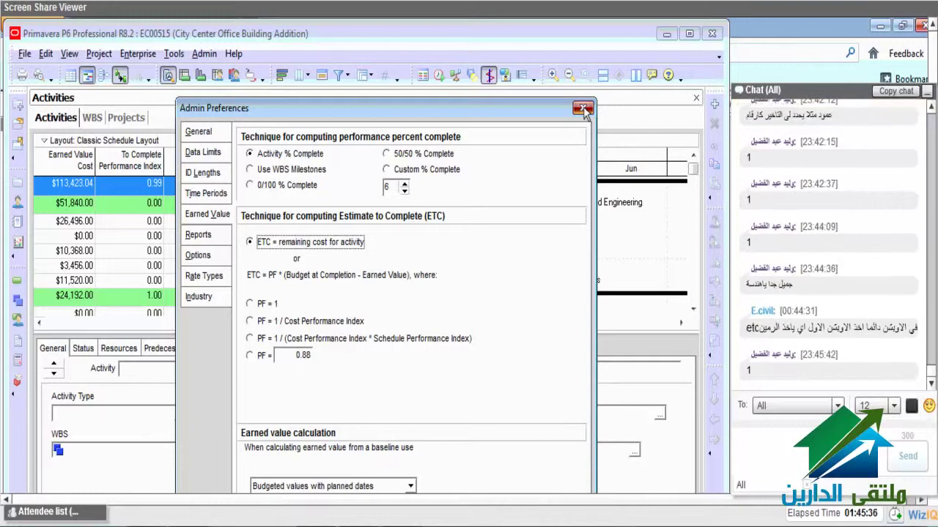
click(583, 109)
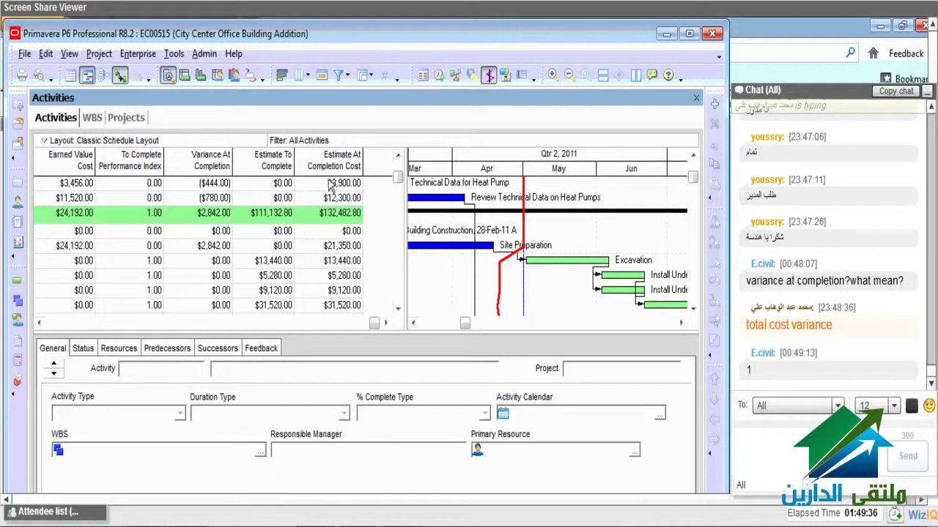
Point out the Estimate At Completion Cost of the Site Preparation activity and send the reply 1 in the class chat.
click(356, 248)
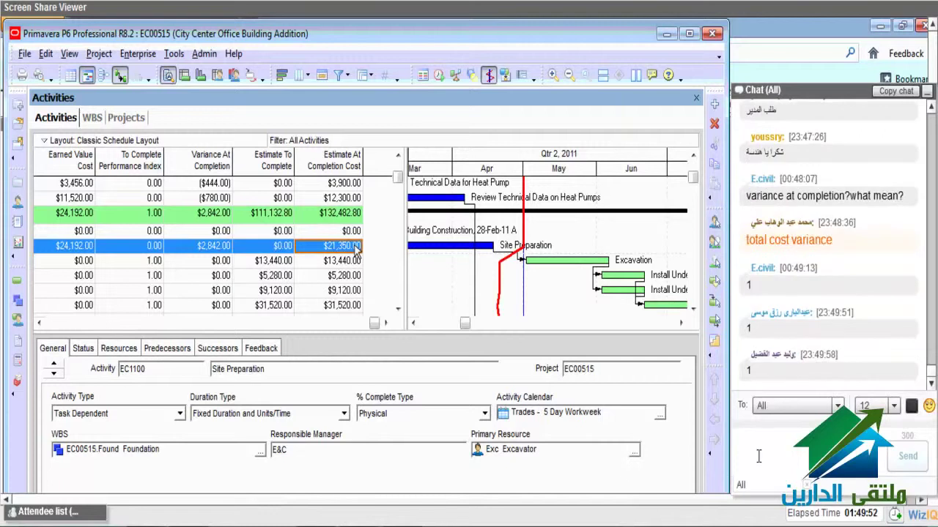
text(1)
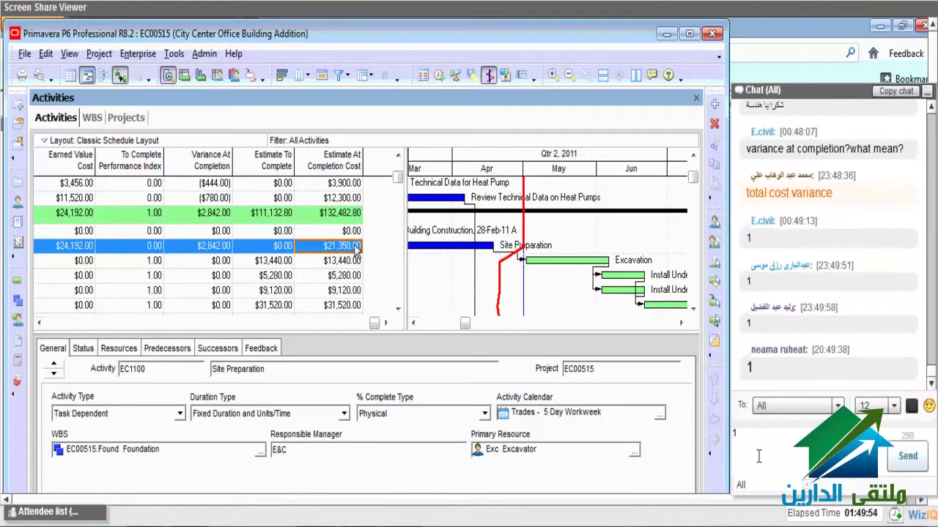
click(907, 460)
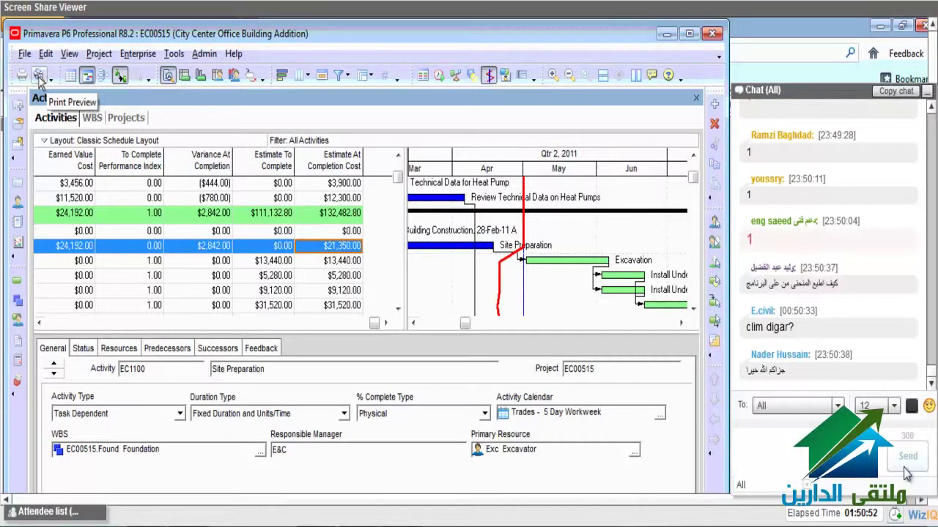
Open the print preview of the activity layout, look at its Print Setup and Page Setup settings, and leave the preview.
click(39, 76)
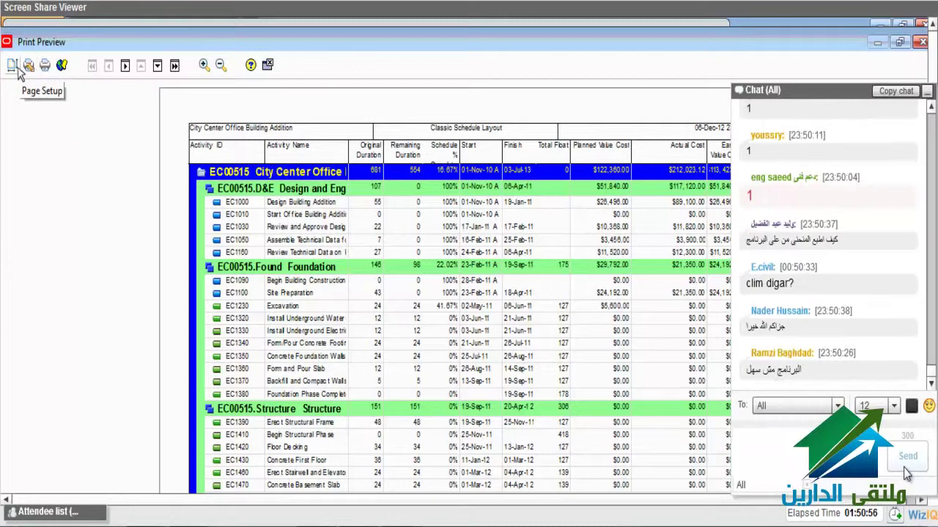
click(20, 68)
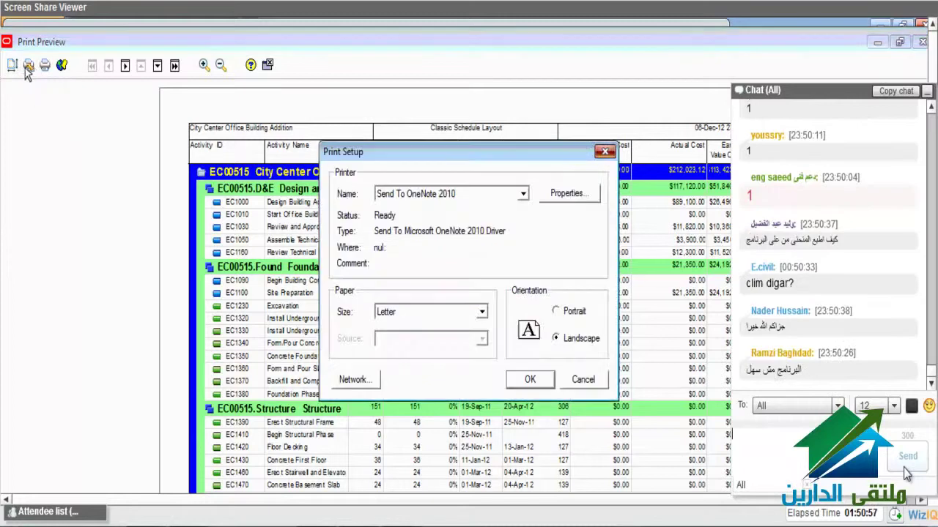
click(603, 152)
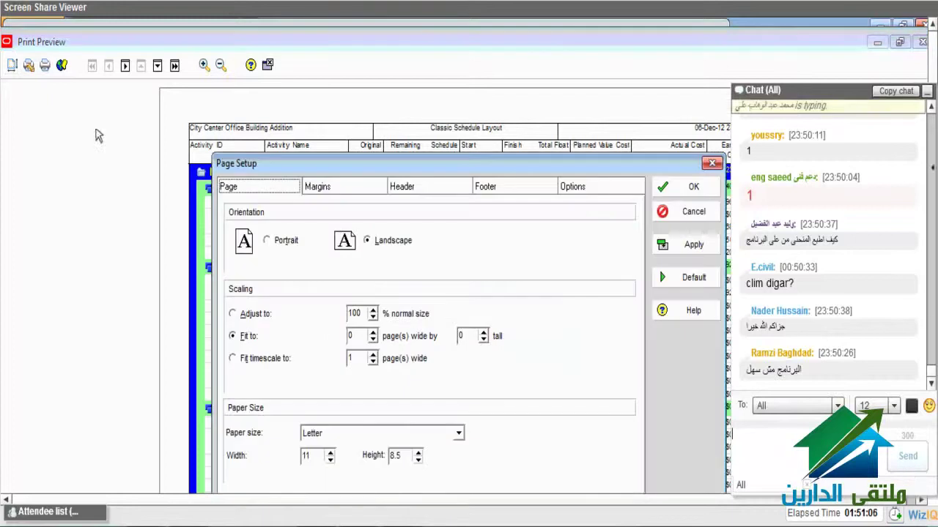
click(925, 94)
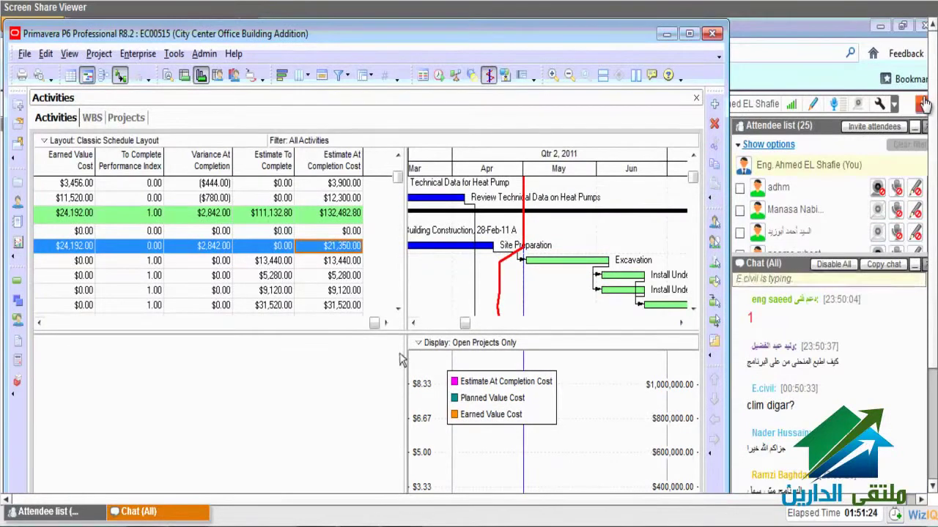
Set the page setup of the print preview to print only the Profile, excluding Gantt Chart, Grid Lines, All Columns and Activity Table.
click(42, 79)
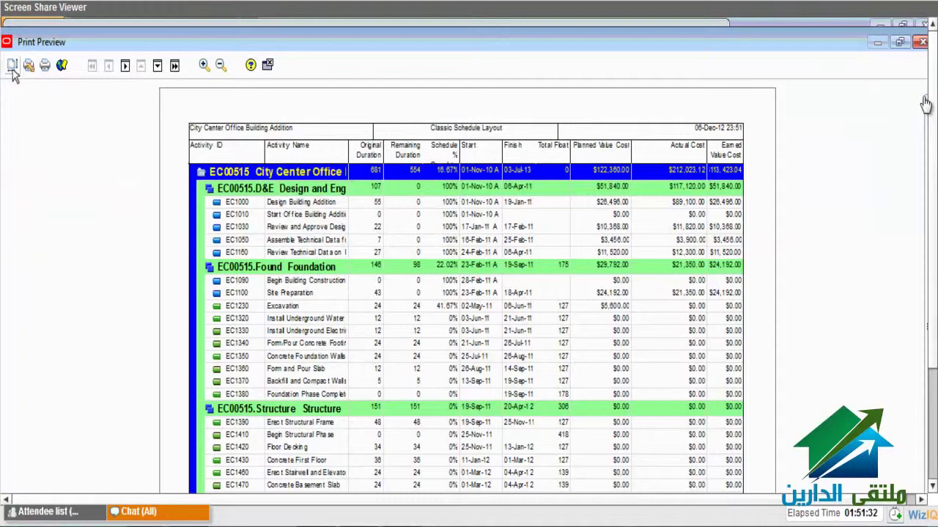
click(13, 71)
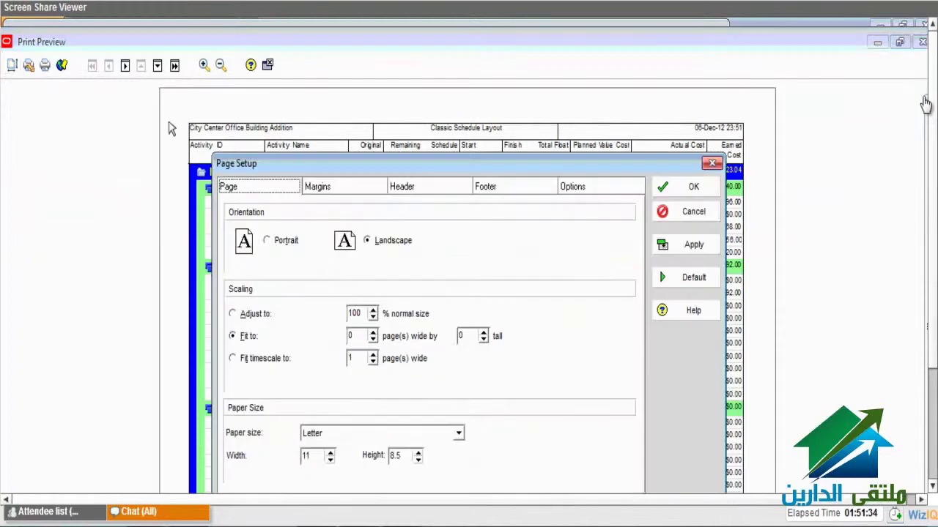
click(575, 188)
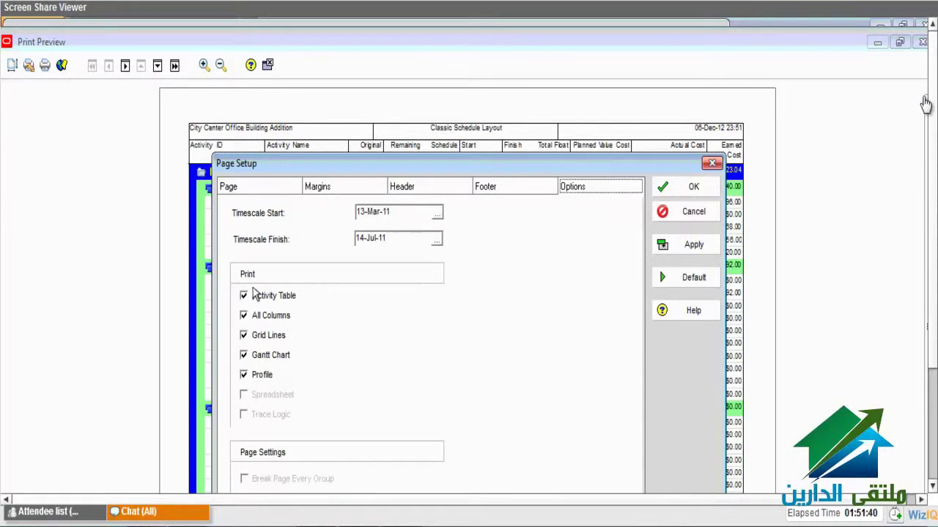
click(245, 355)
click(244, 336)
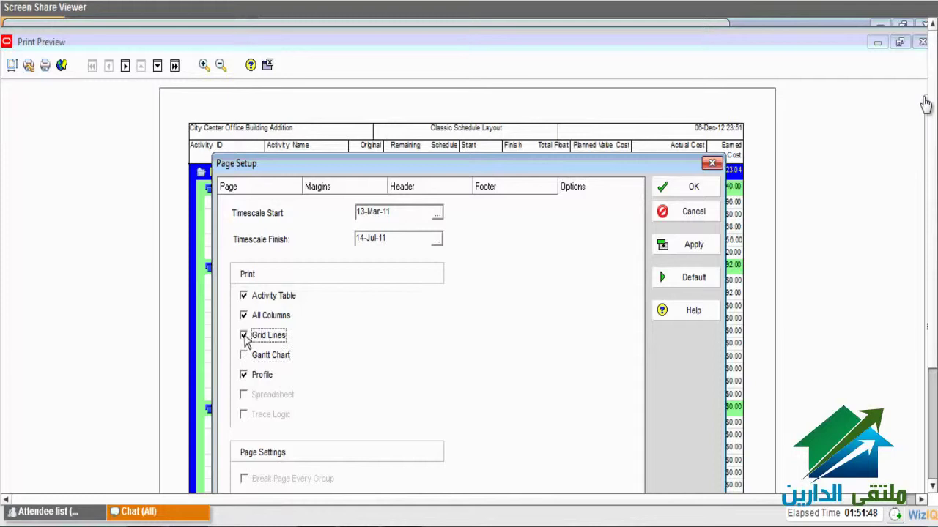
click(244, 316)
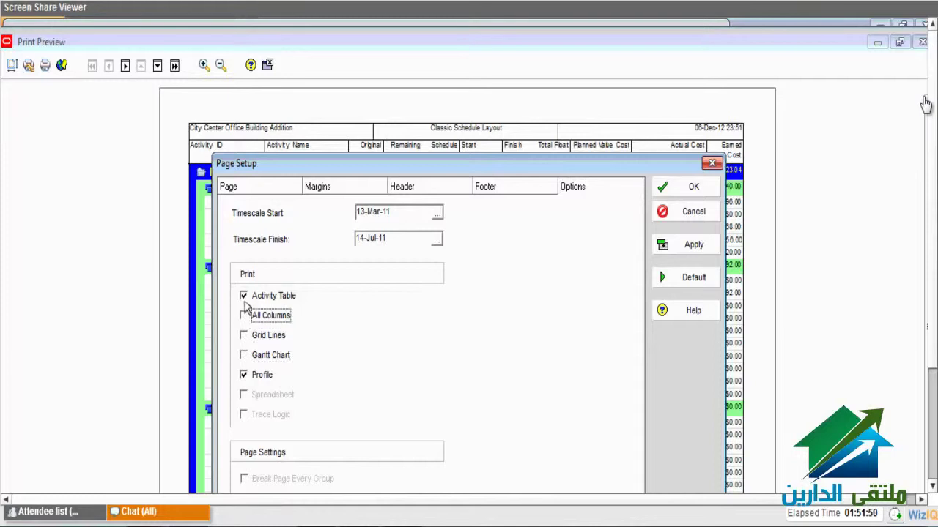
click(245, 299)
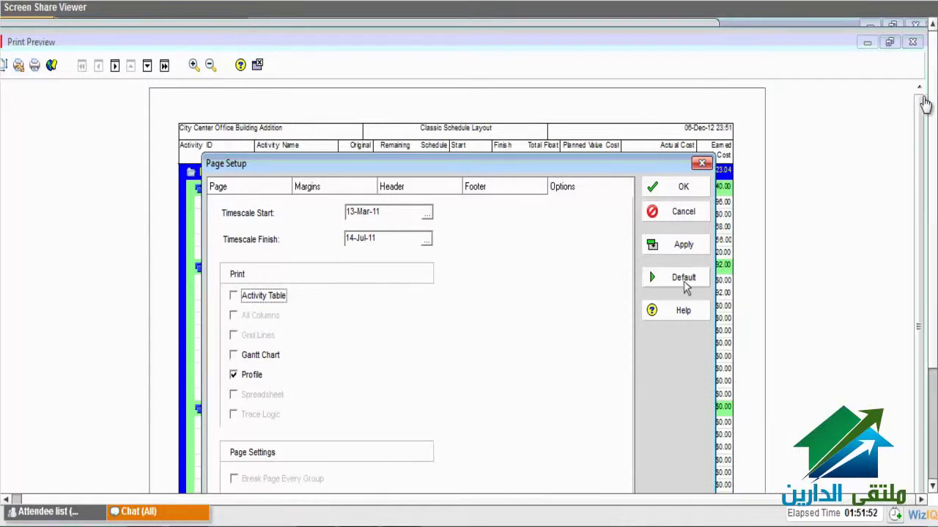
click(692, 244)
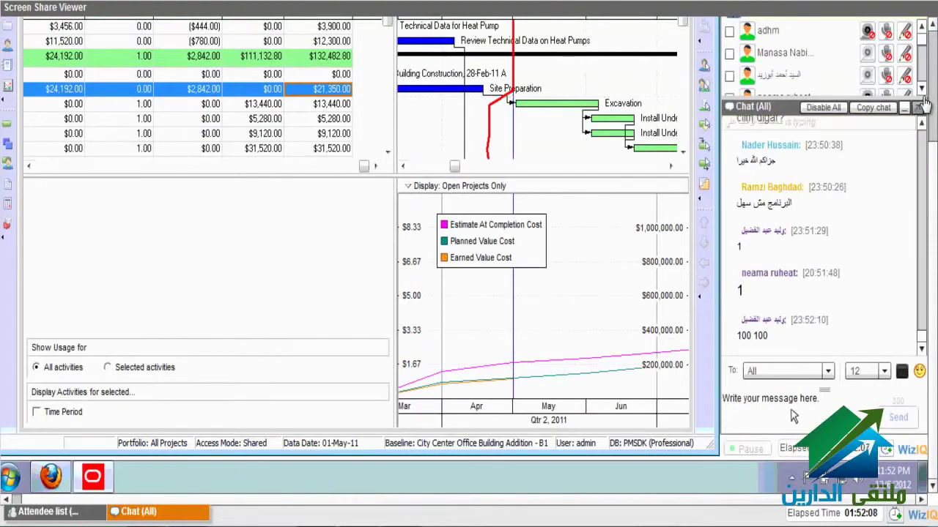
In Claim Digger, add the Baytown, TX - Offline Maintenance project from Energy Services as the second revised project.
scroll(924, 105, up, 3)
scroll(925, 104, left, 1)
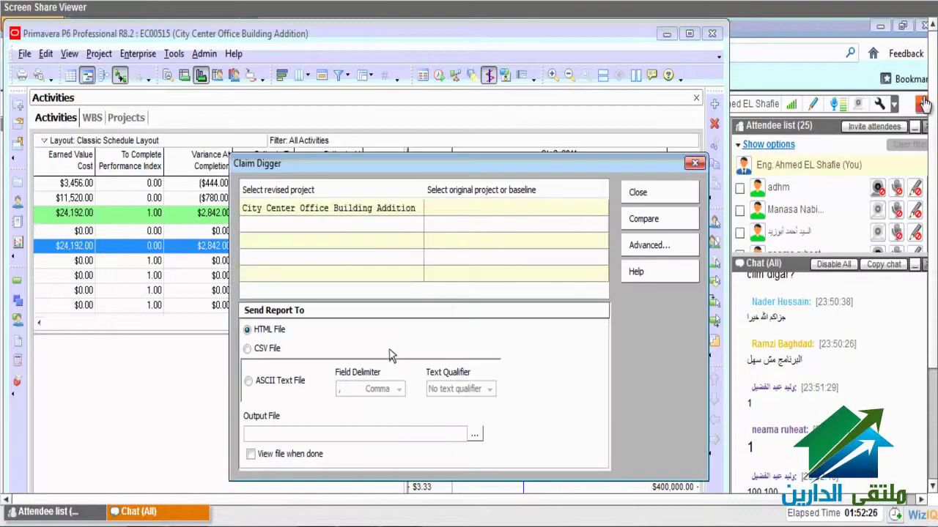
click(347, 242)
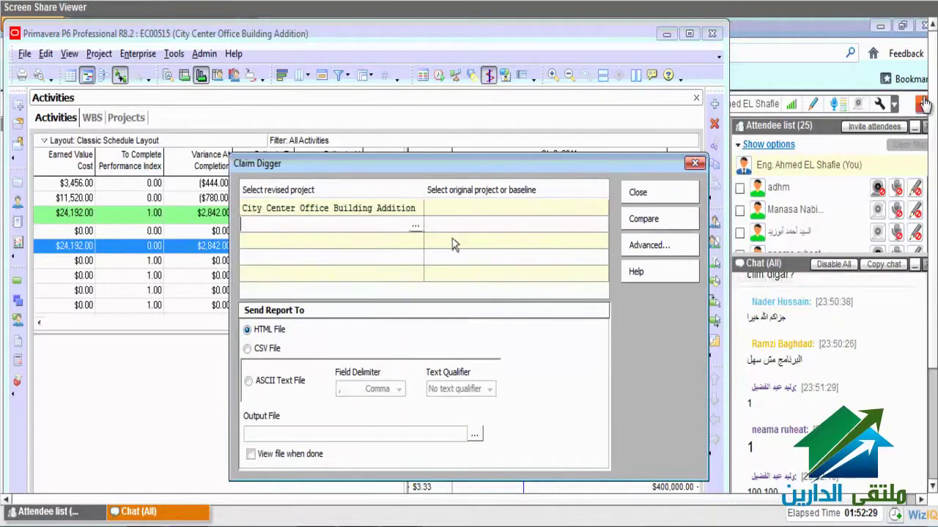
click(415, 227)
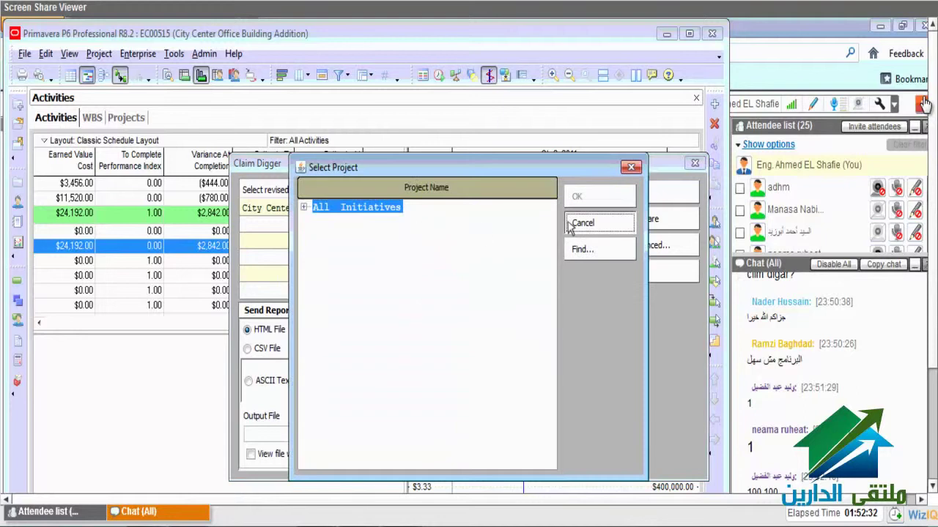
click(585, 224)
click(430, 244)
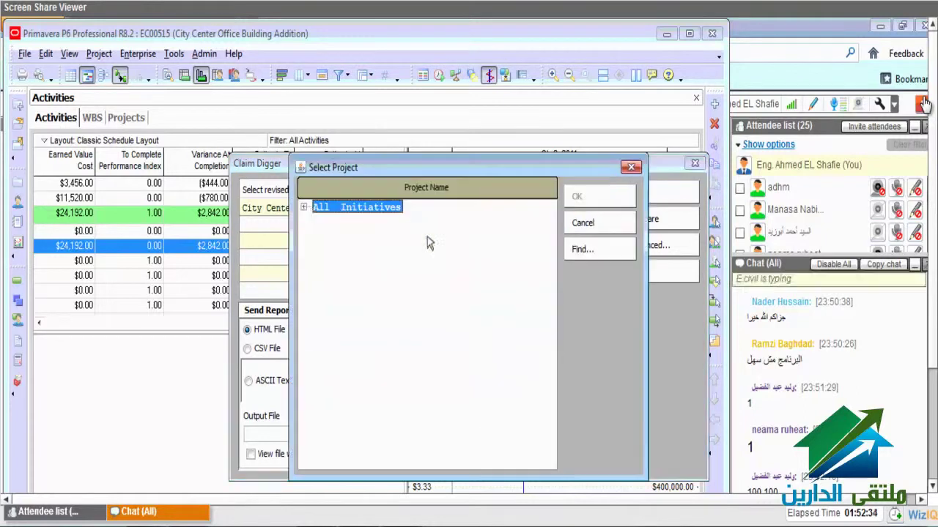
click(304, 207)
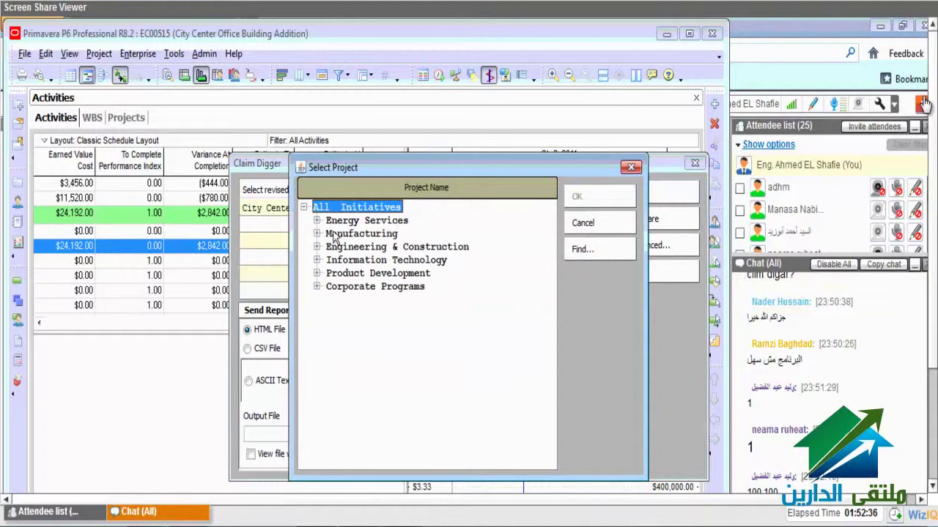
click(317, 221)
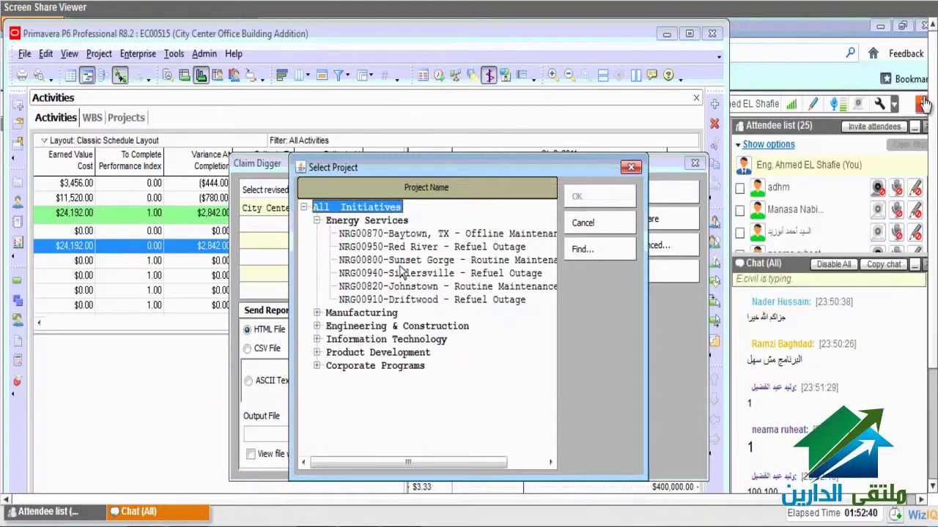
double_click(455, 232)
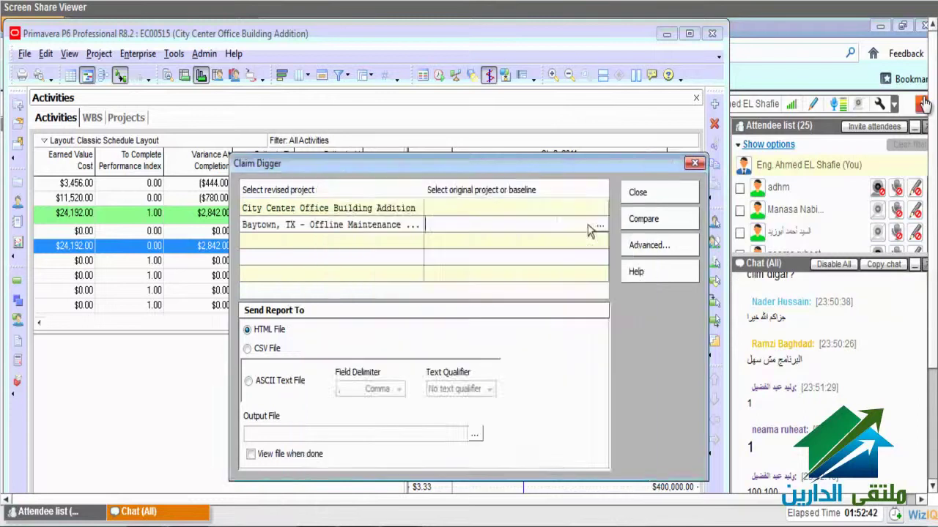
Set the Cordova - Plant Expansion project from Manufacturing as the original project to compare with the Baytown project.
click(579, 228)
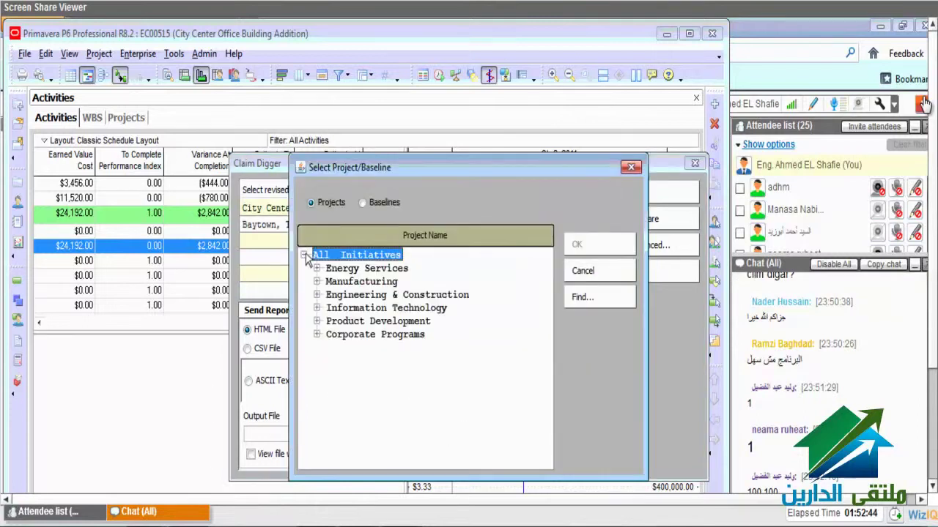
click(317, 281)
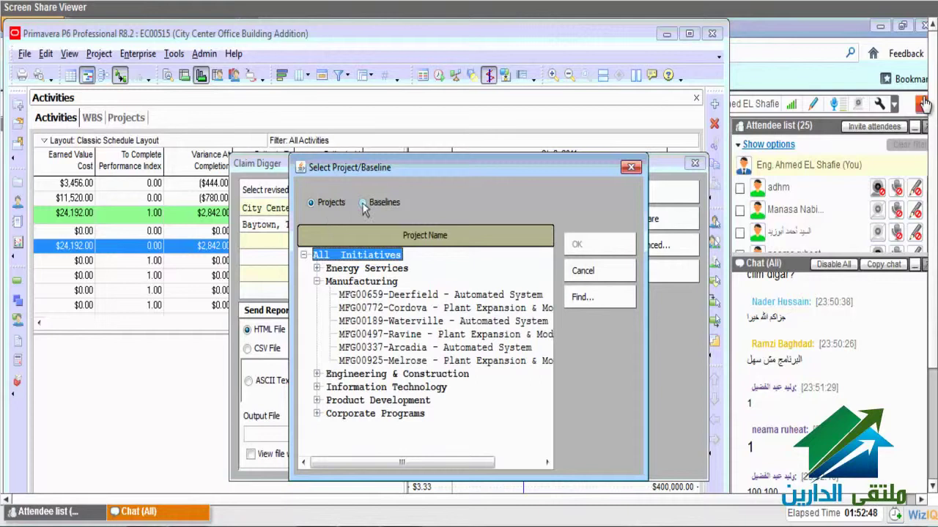
click(476, 312)
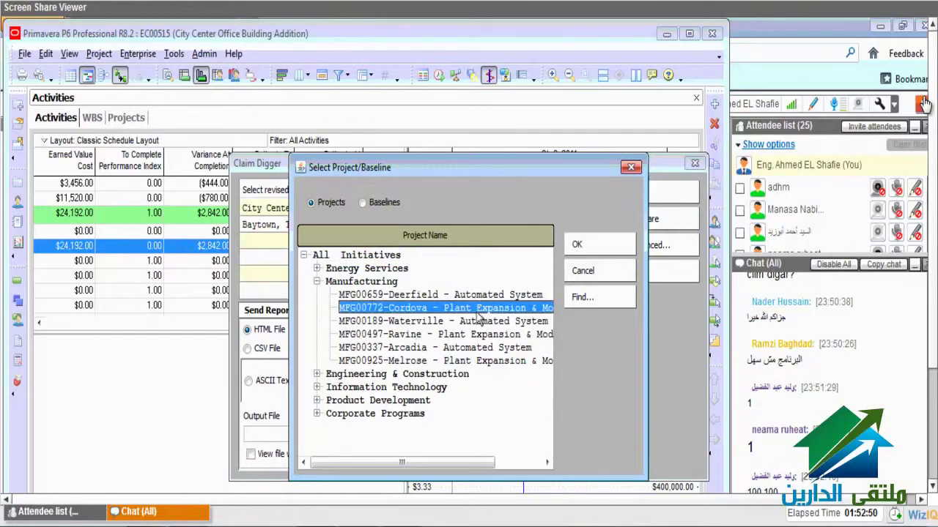
click(576, 247)
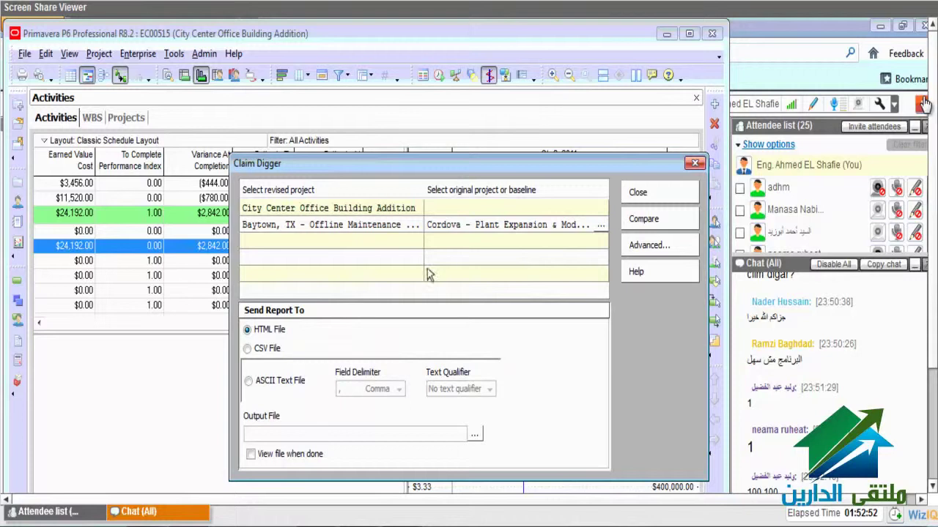